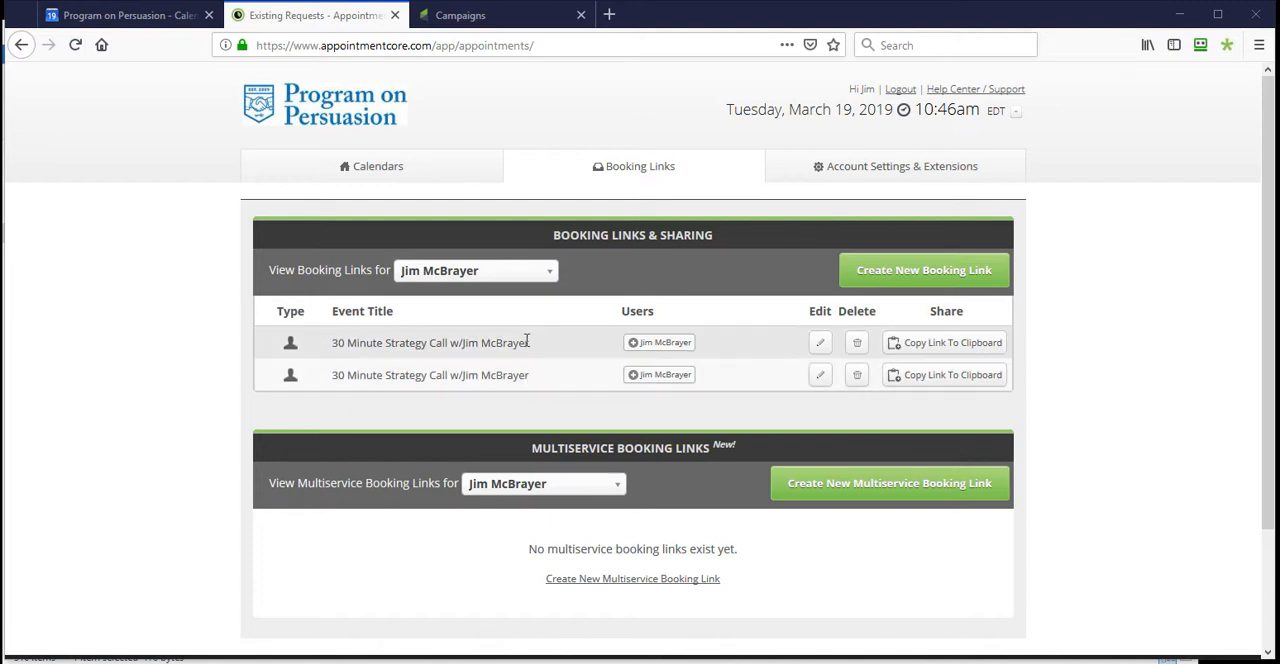
- Bring up the appointment confirmation page and examine the appointment title, then put that page aside
left_click_drag(2, 72, 1038, 49)
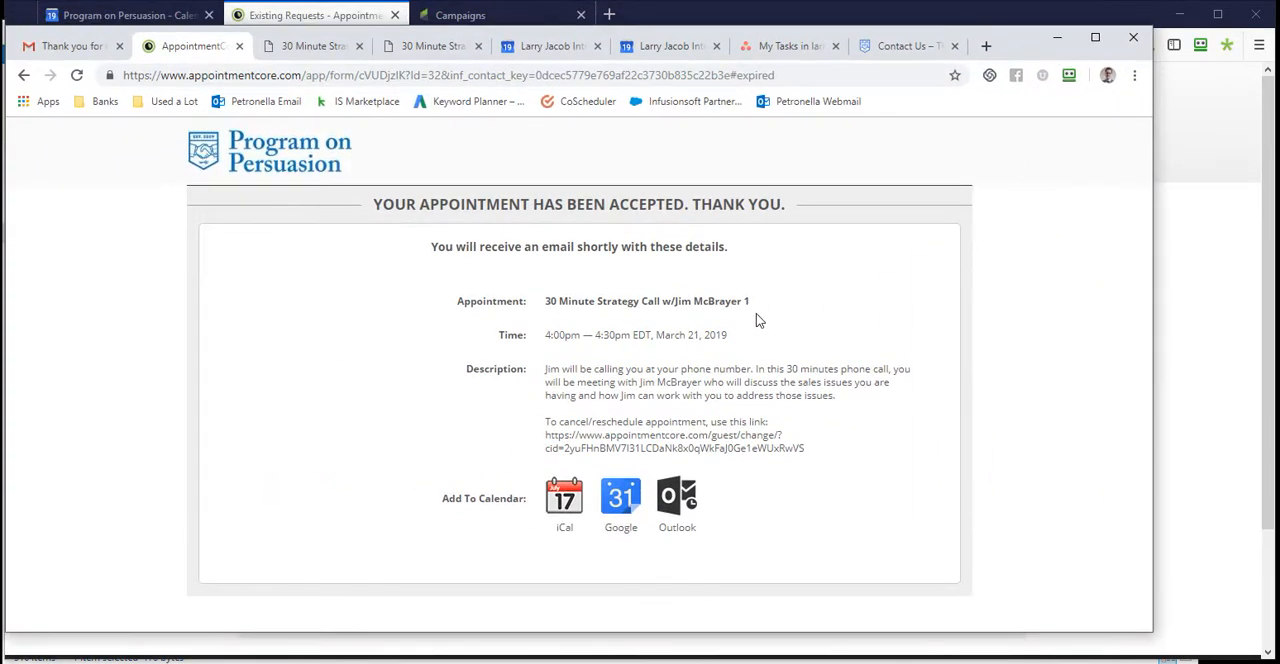
left_click_drag(760, 303, 558, 301)
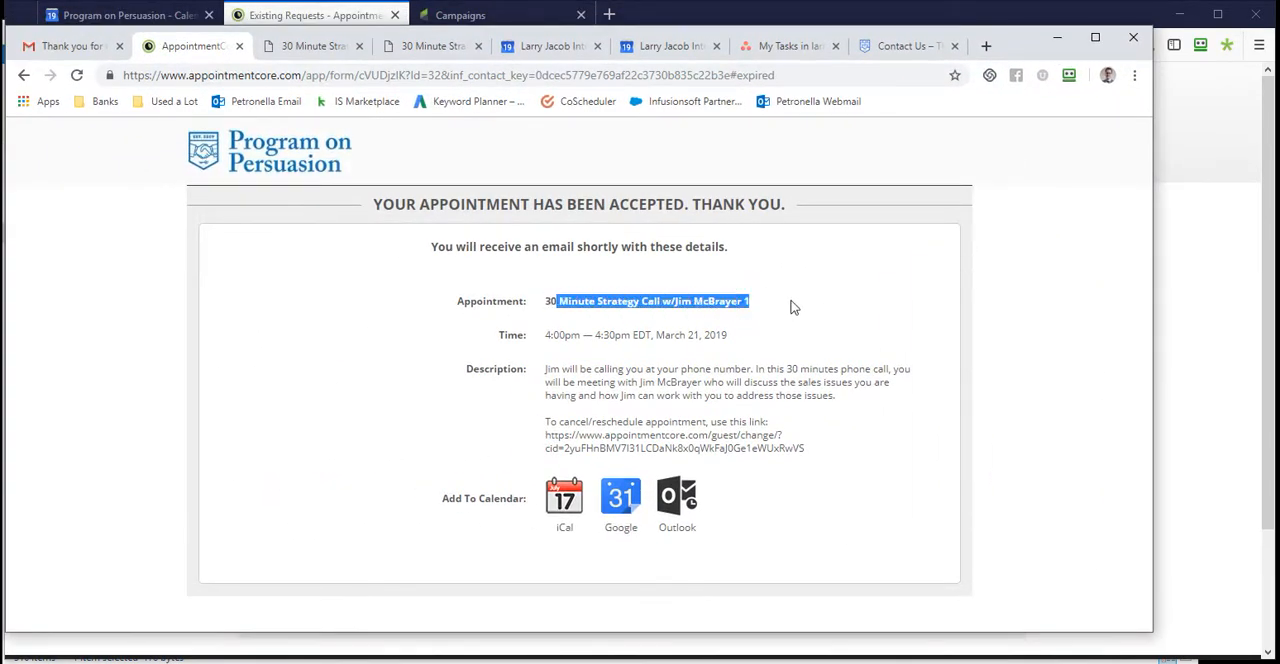
left_click(789, 306)
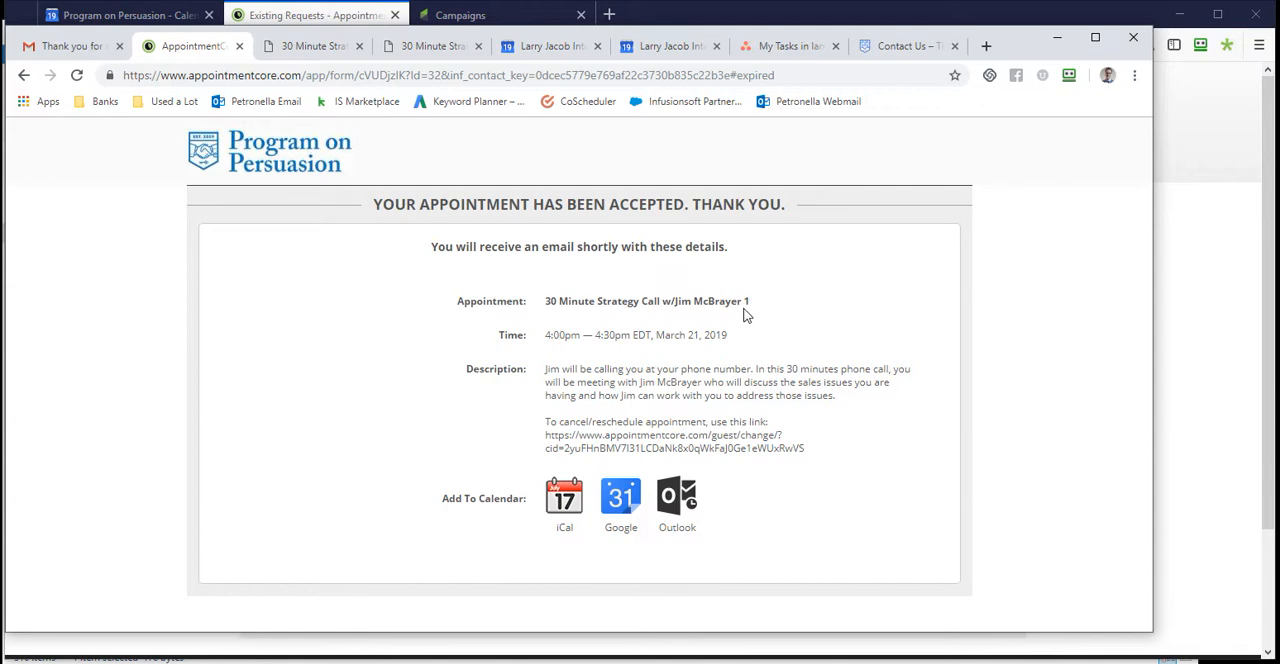
left_click_drag(1020, 38, 0, 77)
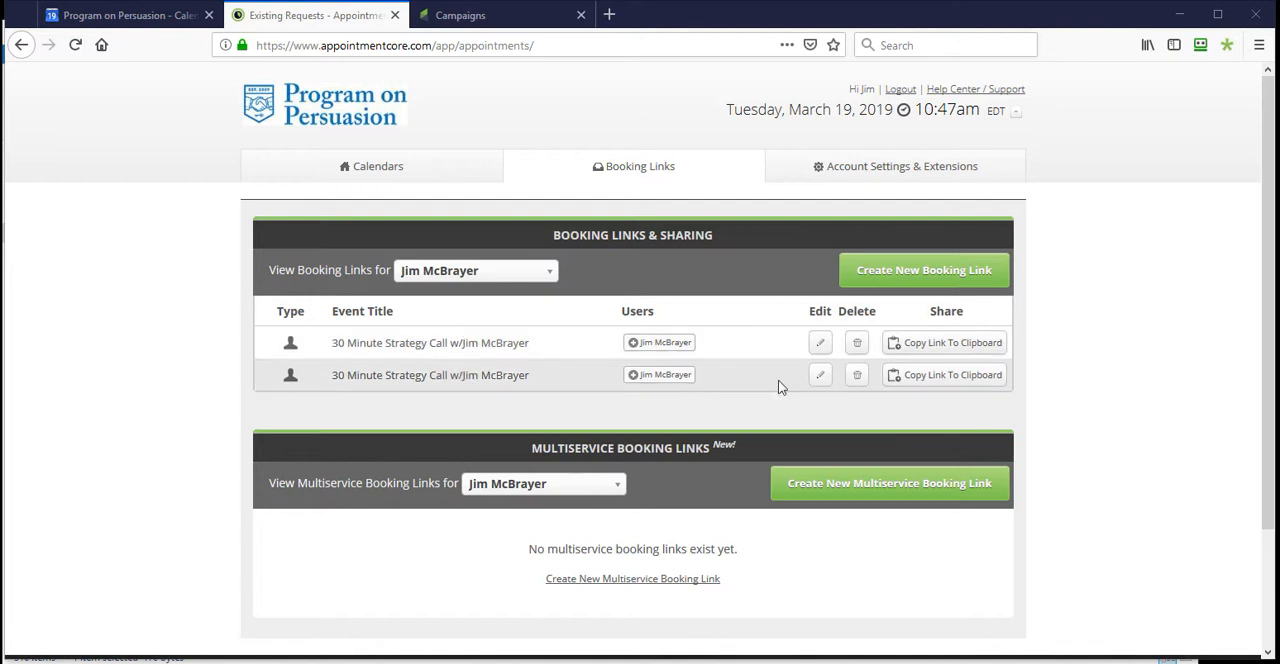
- Open the second 30 Minute Strategy Call booking link for editing and compare its description with the one on the confirmation page
left_click(818, 378)
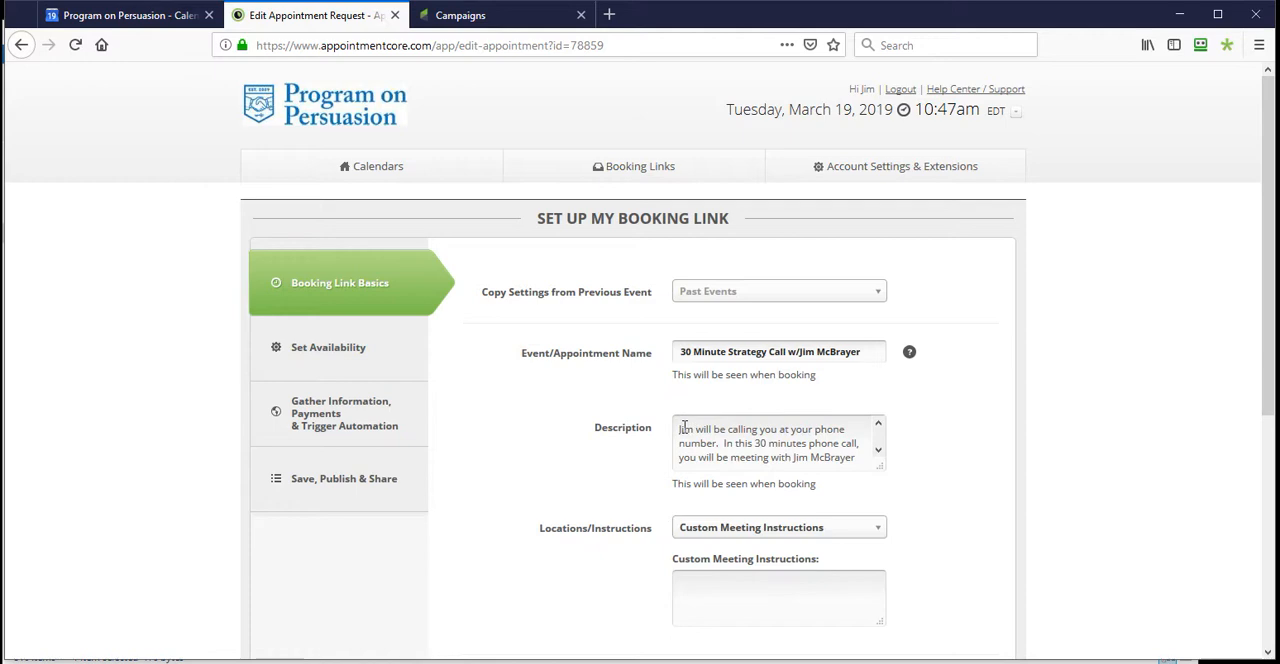
left_click_drag(684, 428, 870, 471)
left_click_drag(0, 84, 1065, 46)
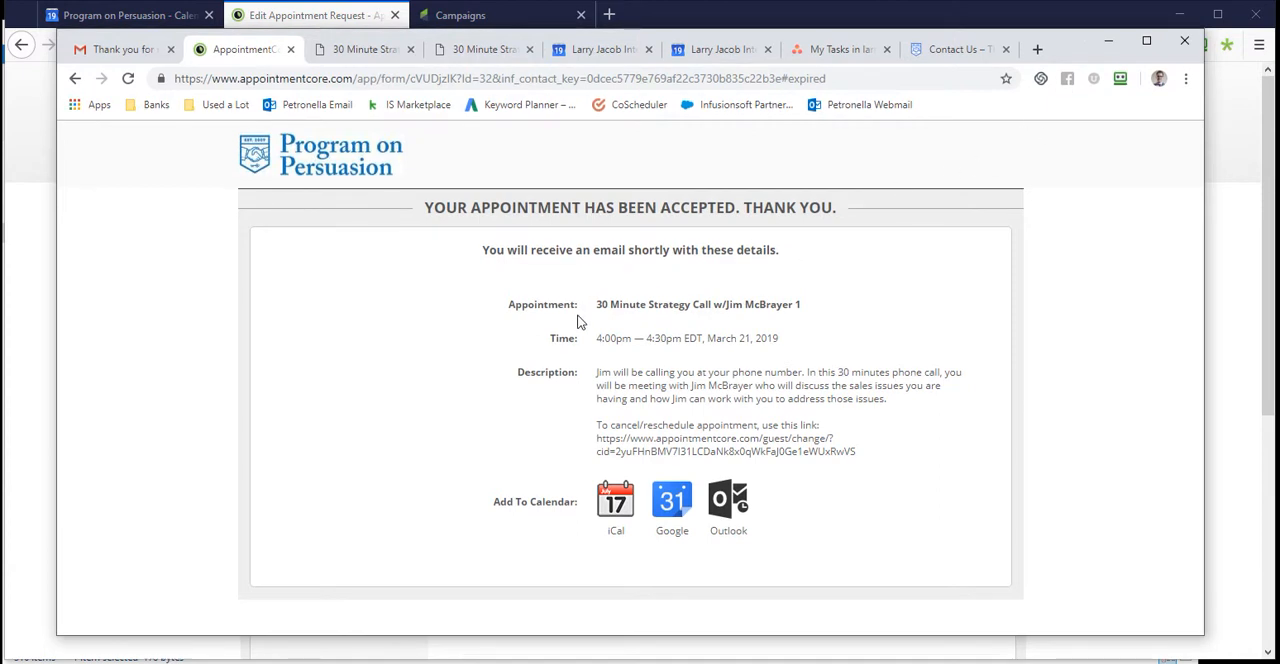
left_click_drag(596, 372, 893, 403)
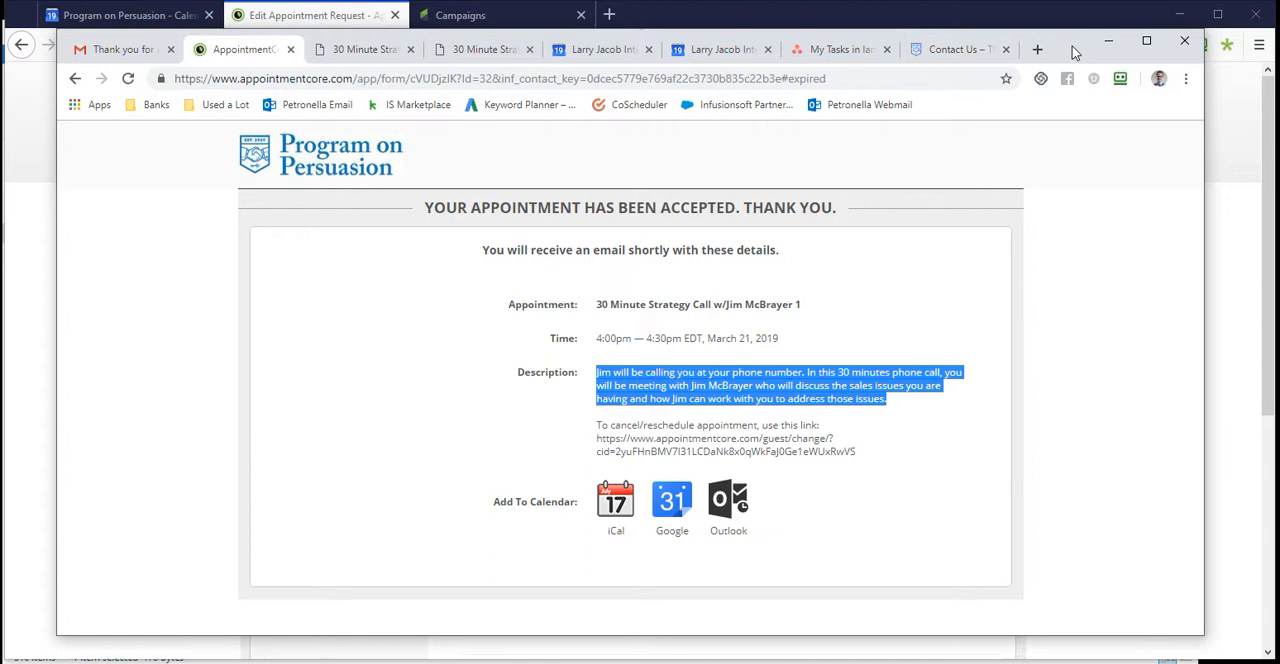
left_click(1108, 41)
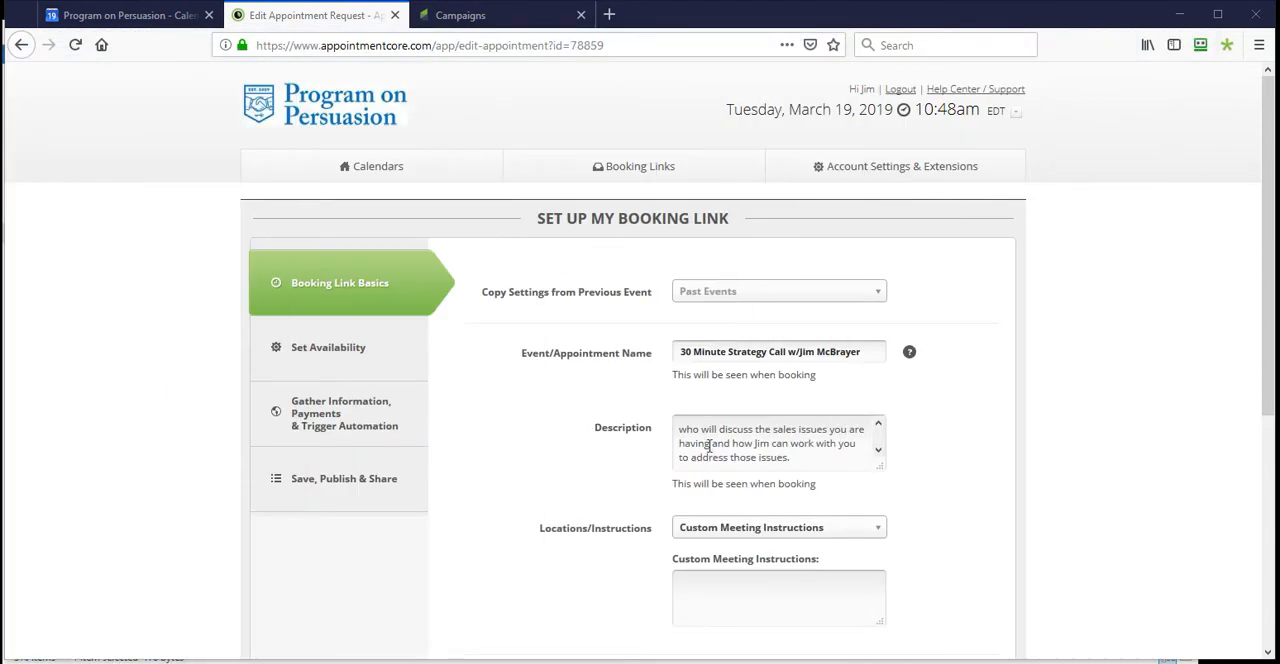
- Examine the available Locations/Instructions choices for the booking link and choose Custom Meeting Instructions
scroll(684, 525, "down", 1)
scroll(684, 525, "down", 3)
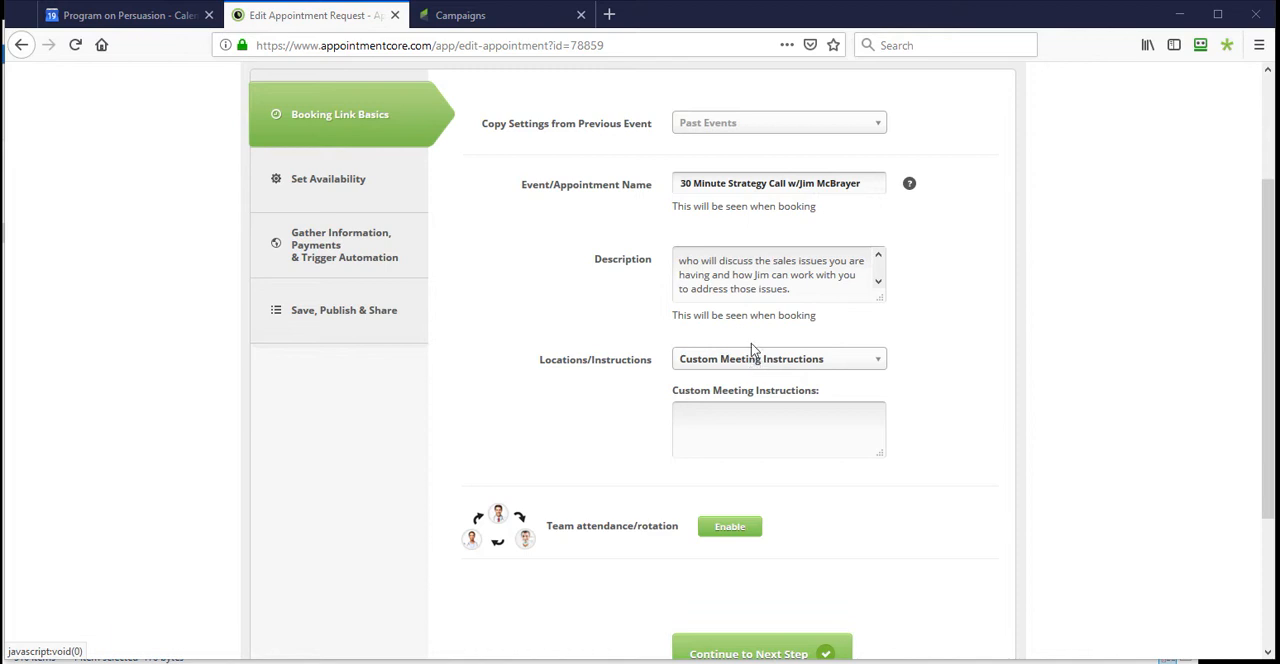
left_click(755, 362)
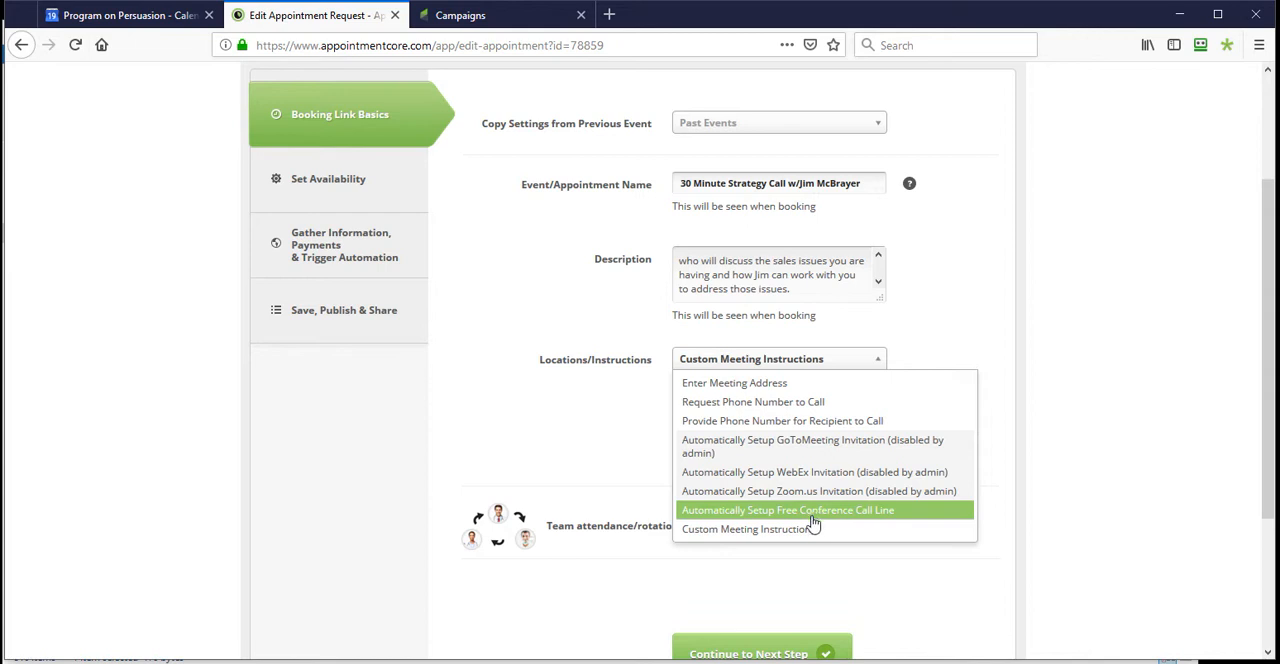
left_click(737, 529)
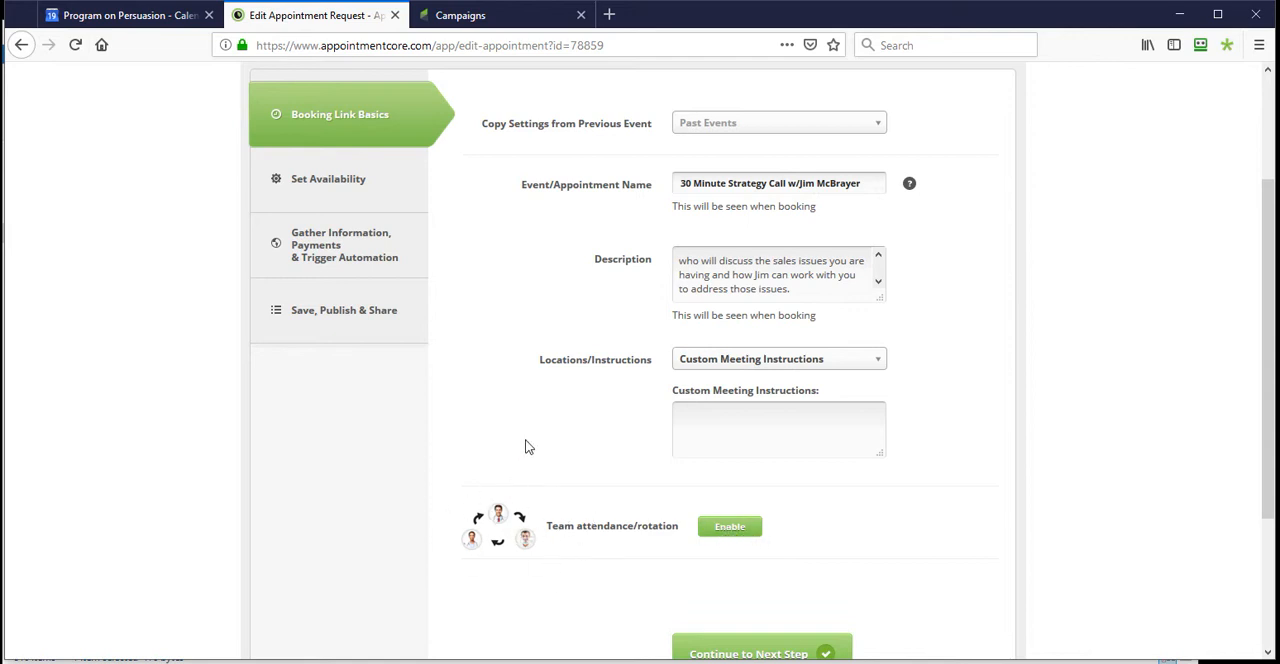
- Enable team attendance/rotation for the booking link and continue to the availability settings
scroll(526, 444, "down", 2)
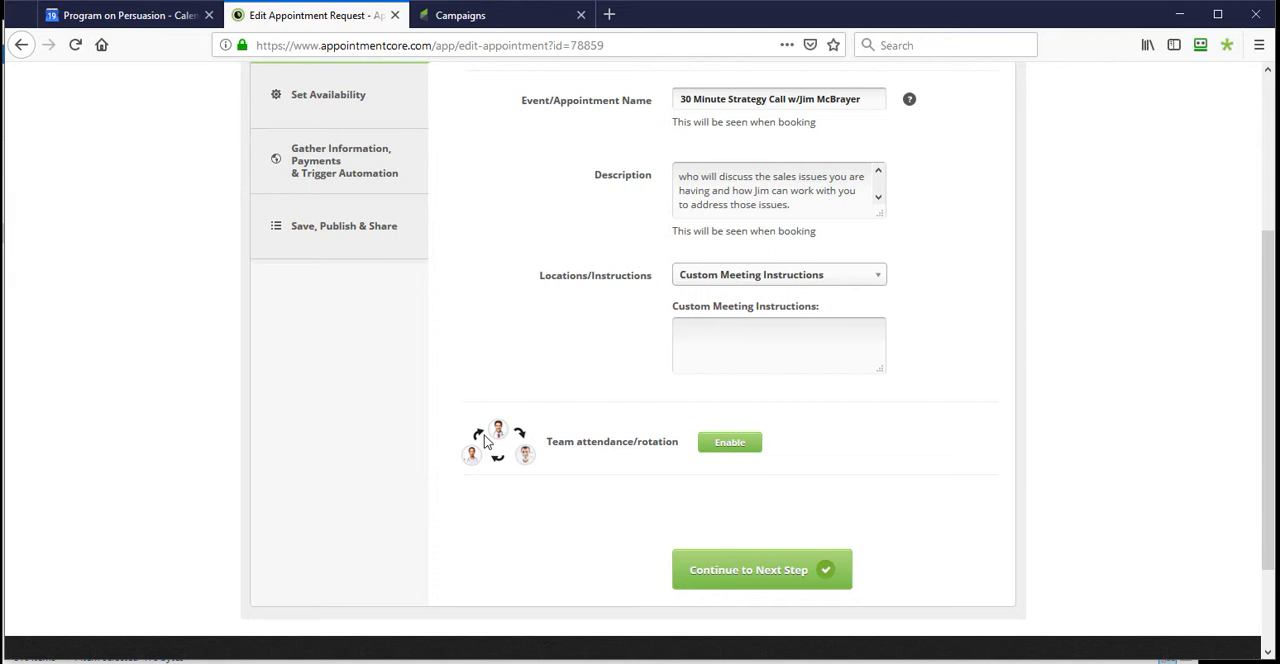
left_click(731, 444)
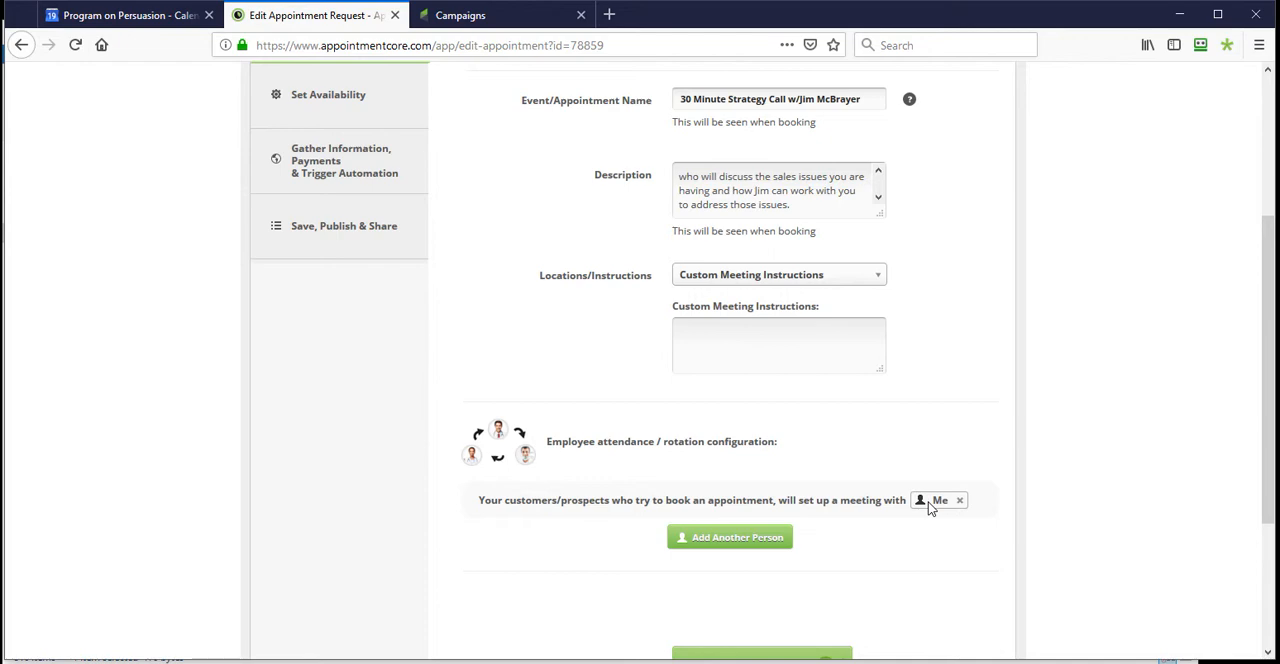
scroll(575, 403, "down", 3)
left_click(737, 504)
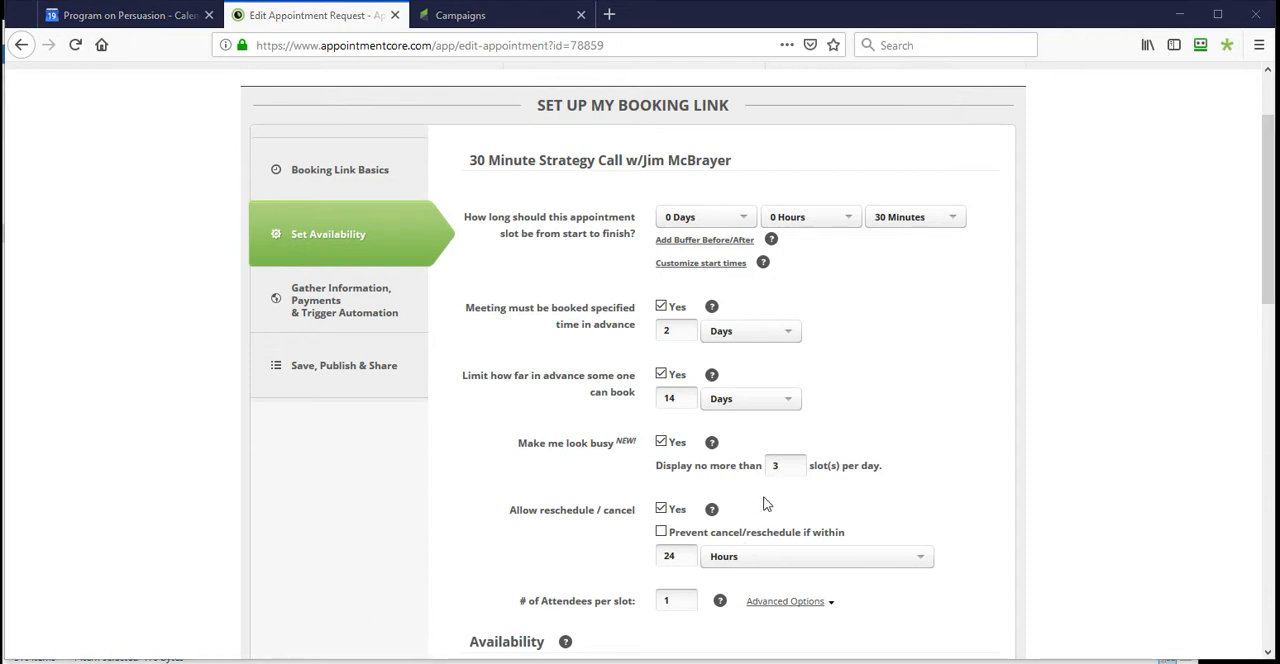
- Review the booking limits and weekly availability planner, and continue to the information, payments and automation settings
scroll(765, 500, "down", 3)
scroll(600, 300, "down", 3)
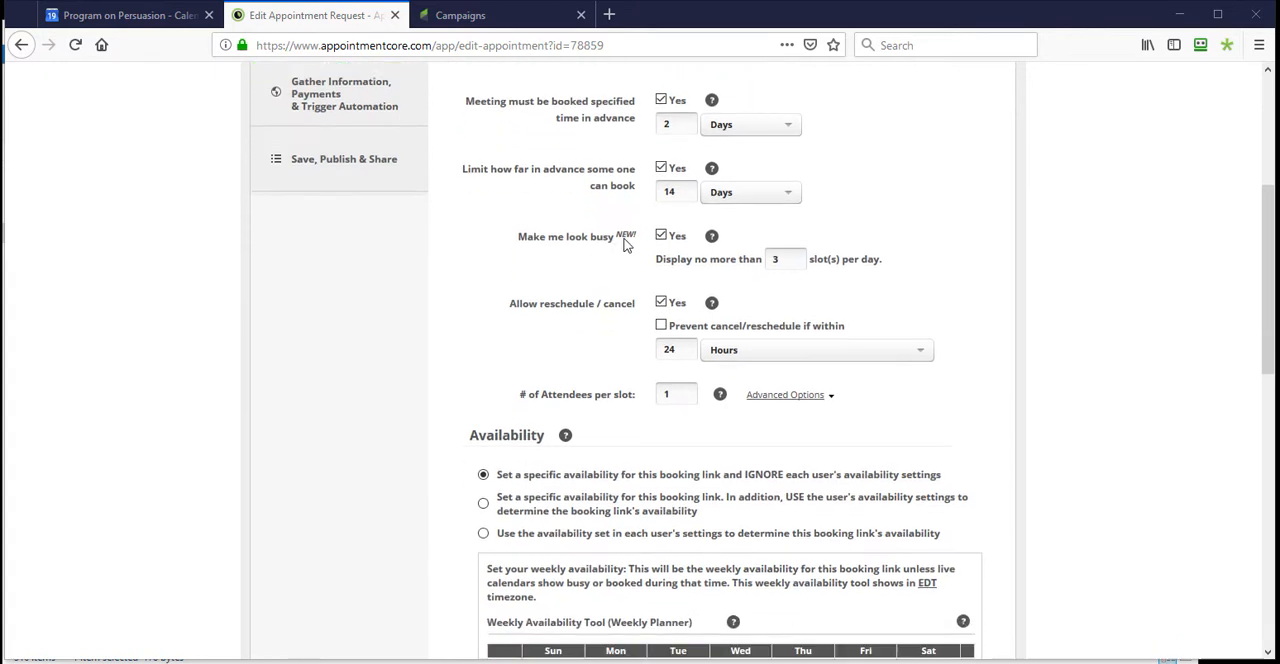
scroll(791, 486, "down", 4)
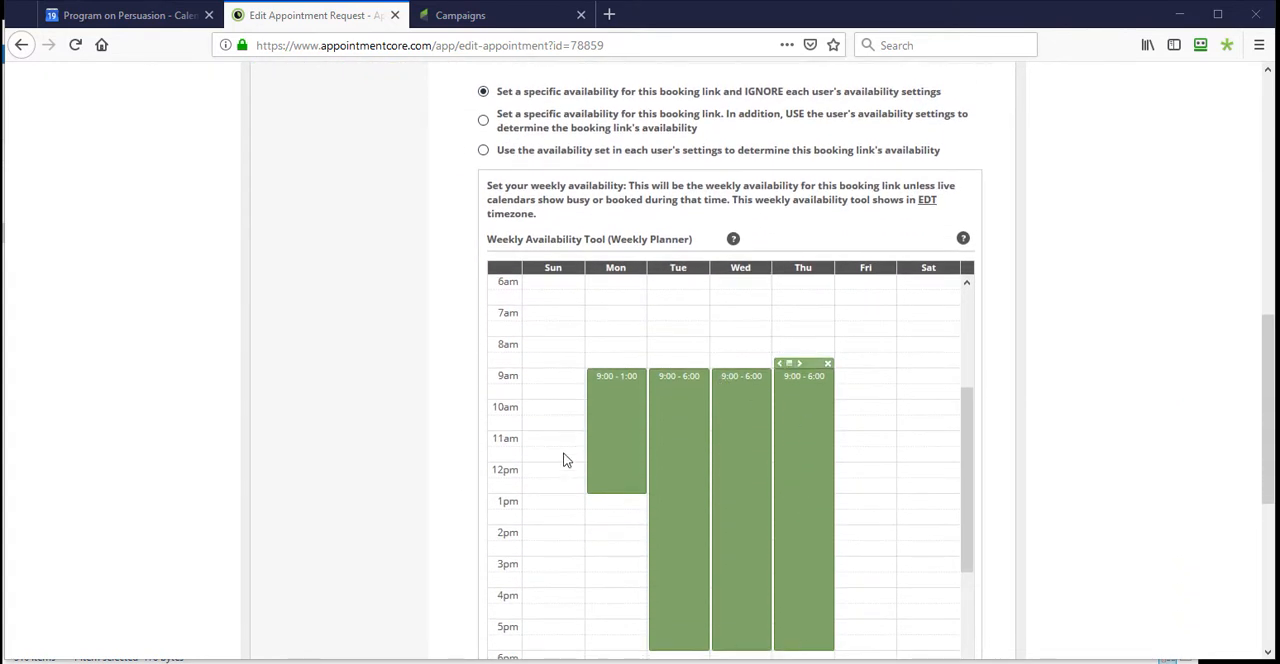
mouse_move(611, 437)
scroll(862, 390, "down", 3)
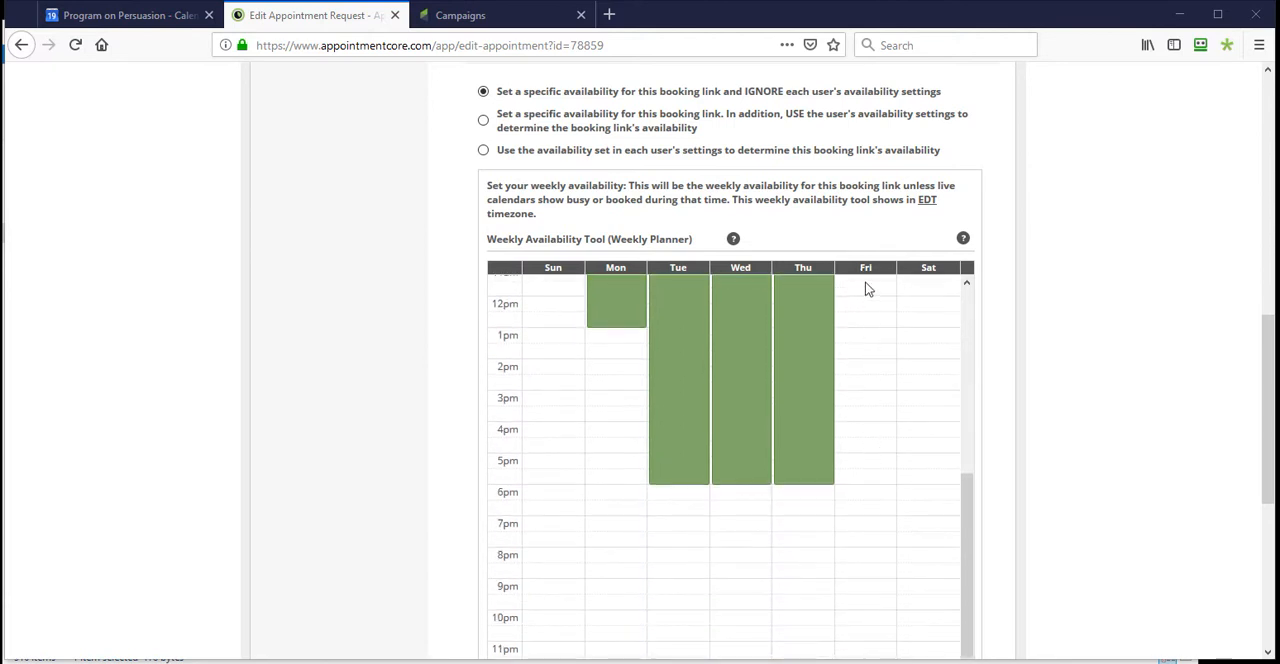
scroll(867, 303, "up", 3)
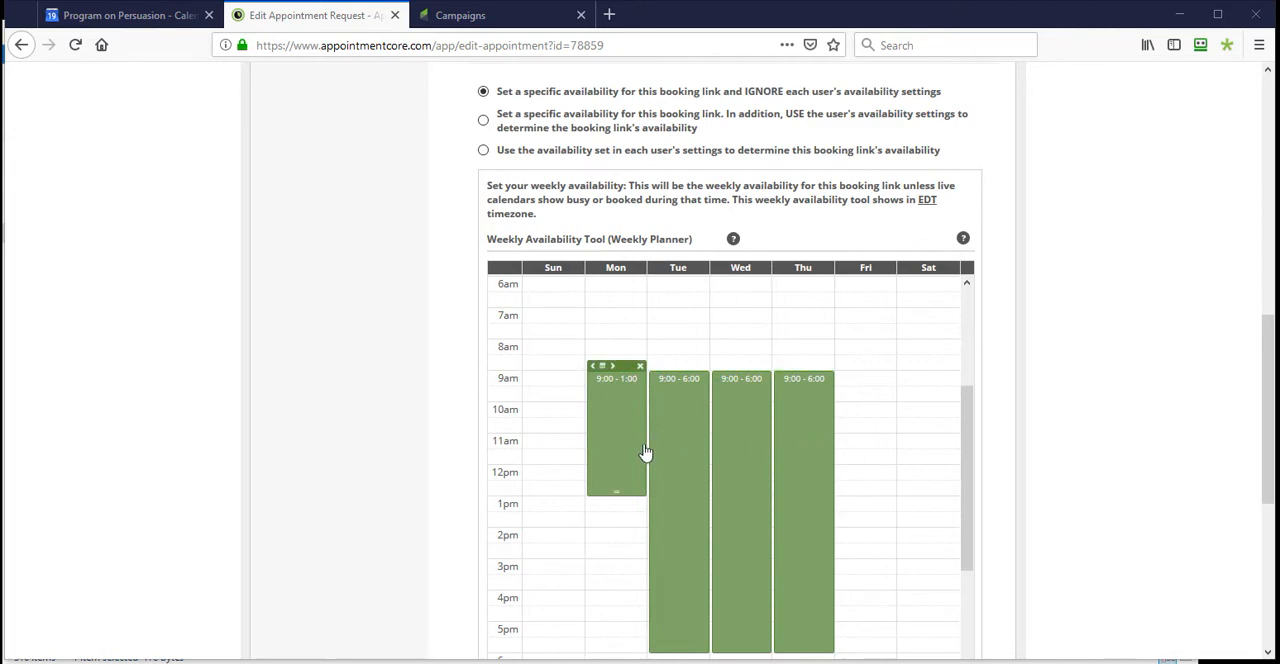
scroll(395, 455, "down", 3)
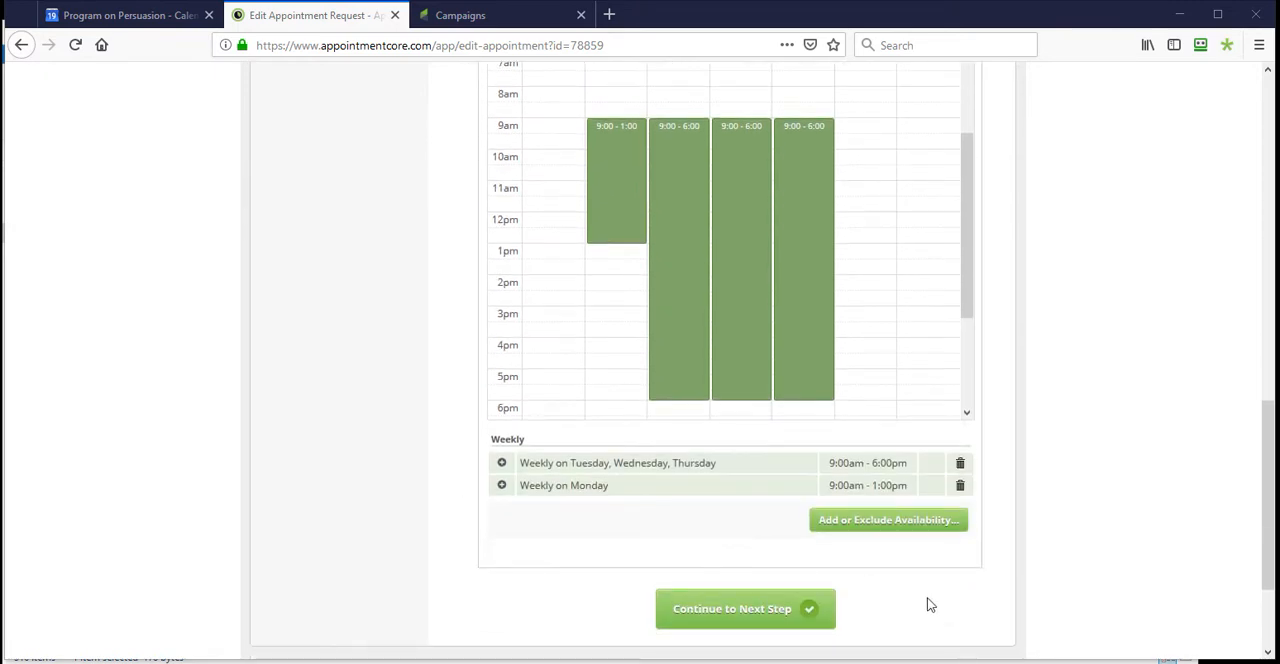
left_click(765, 617)
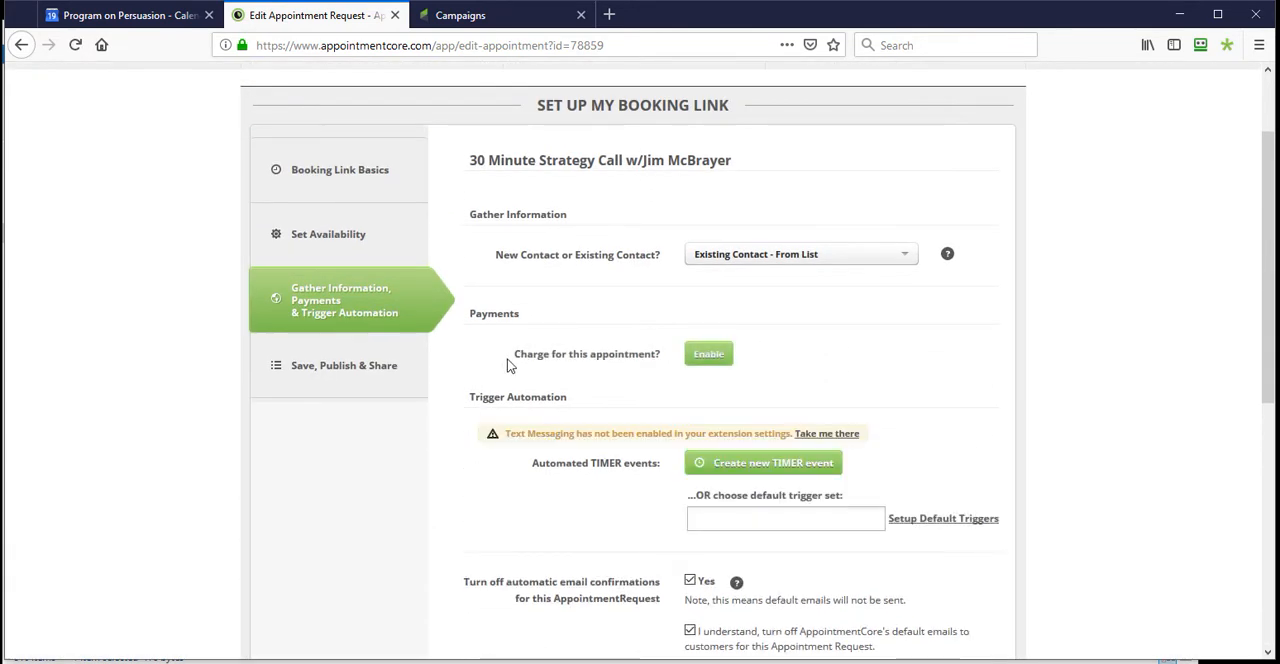
- Try the New Contact - Require Form option to inspect its required fields, and restore Existing Contact - From List
left_click(778, 262)
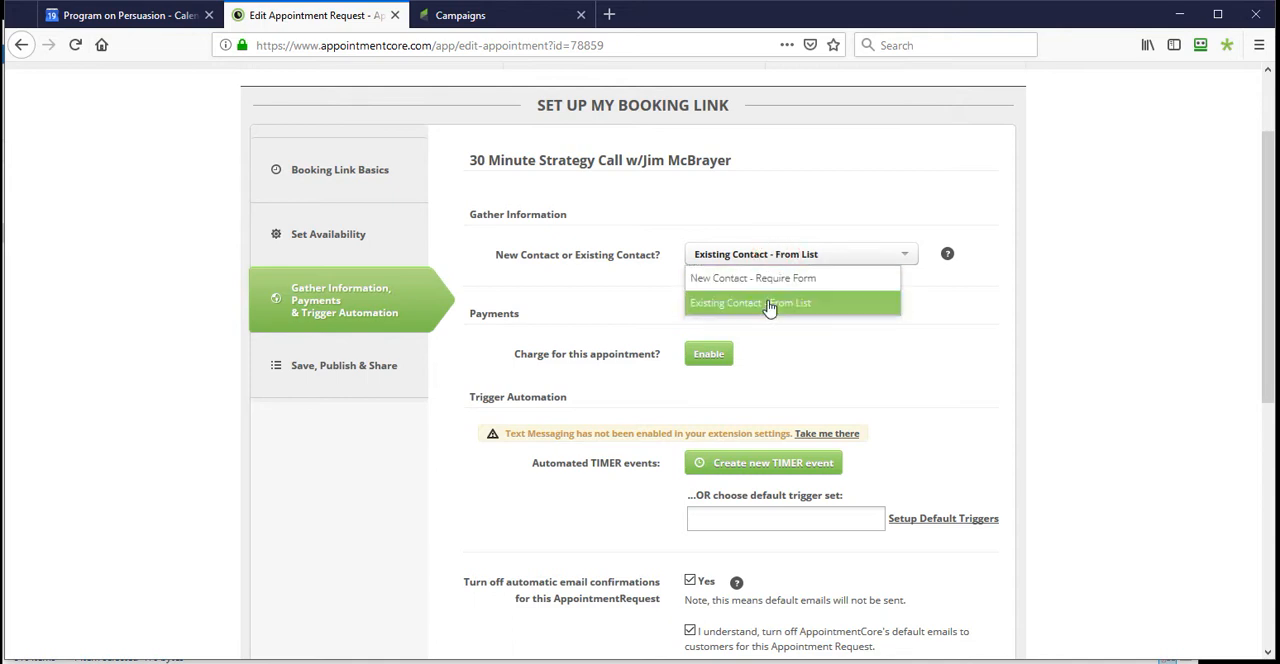
left_click(770, 283)
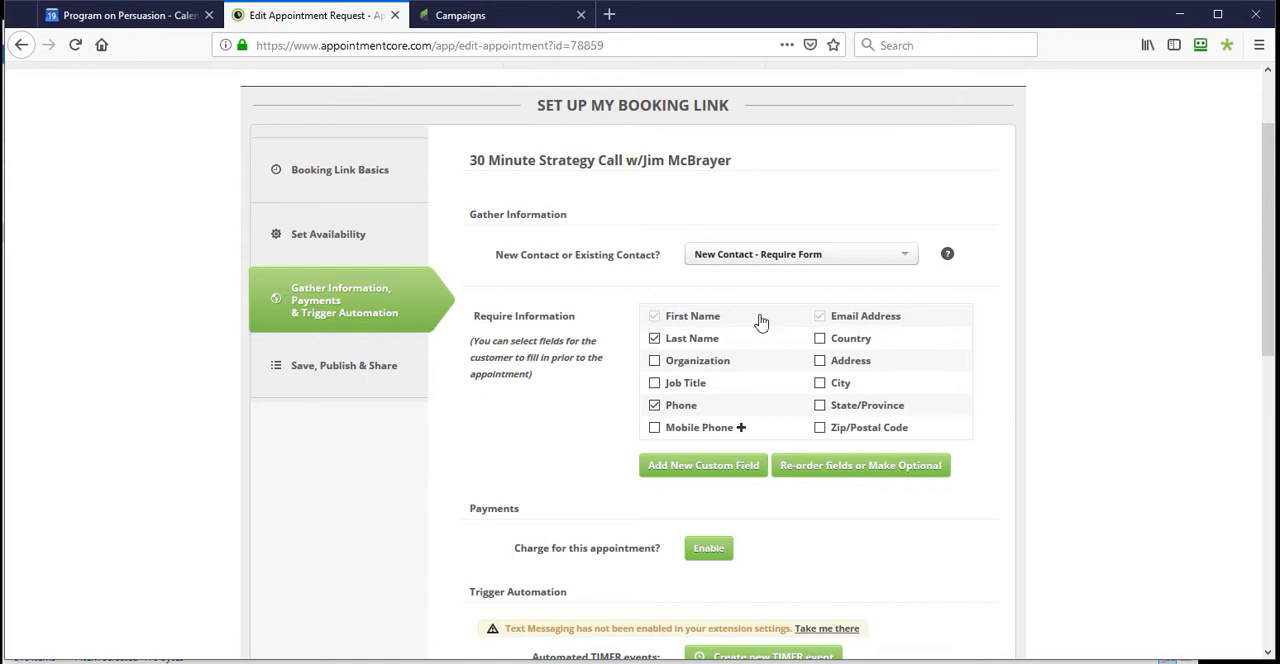
left_click(654, 407)
left_click(790, 262)
left_click(758, 302)
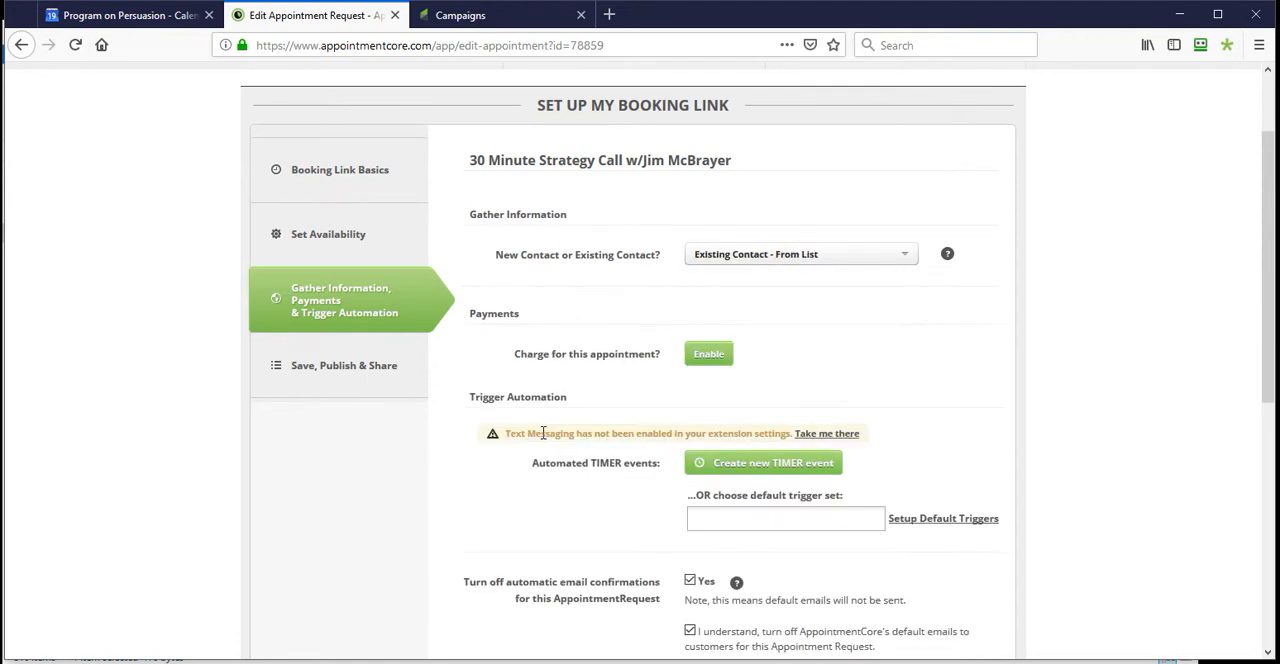
- Review the automatic email confirmation settings and the tags applied when a contact creates an appointment
scroll(542, 433, "down", 2)
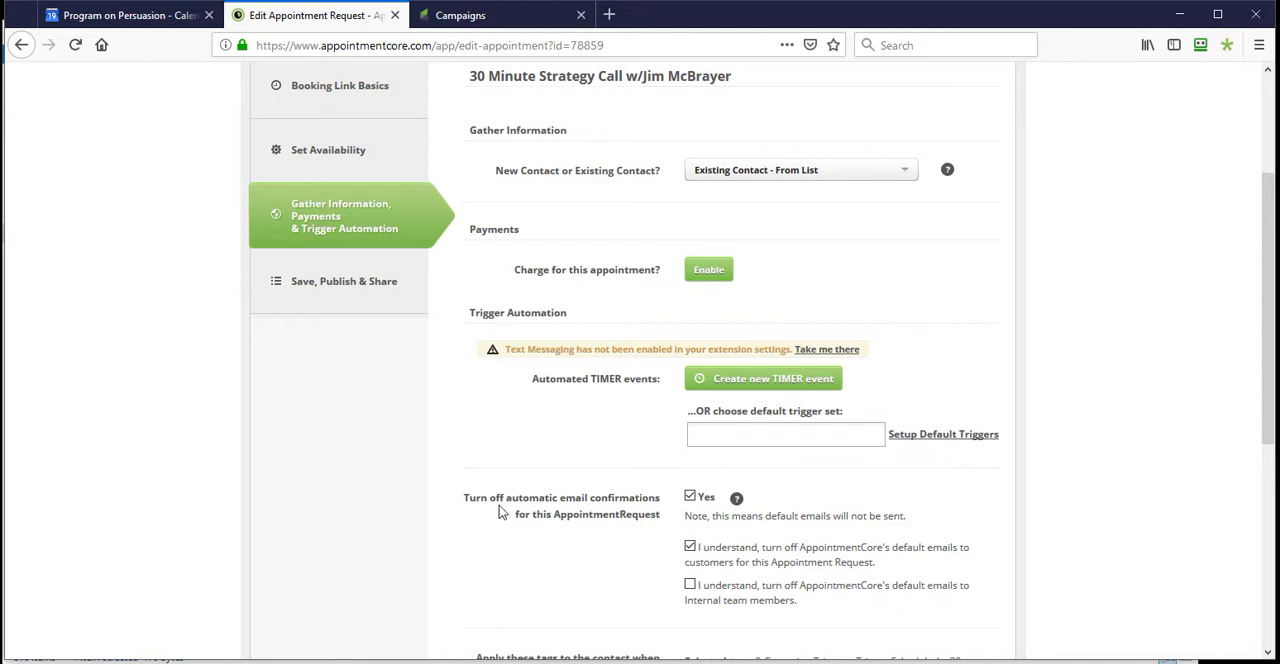
scroll(520, 495, "down", 4)
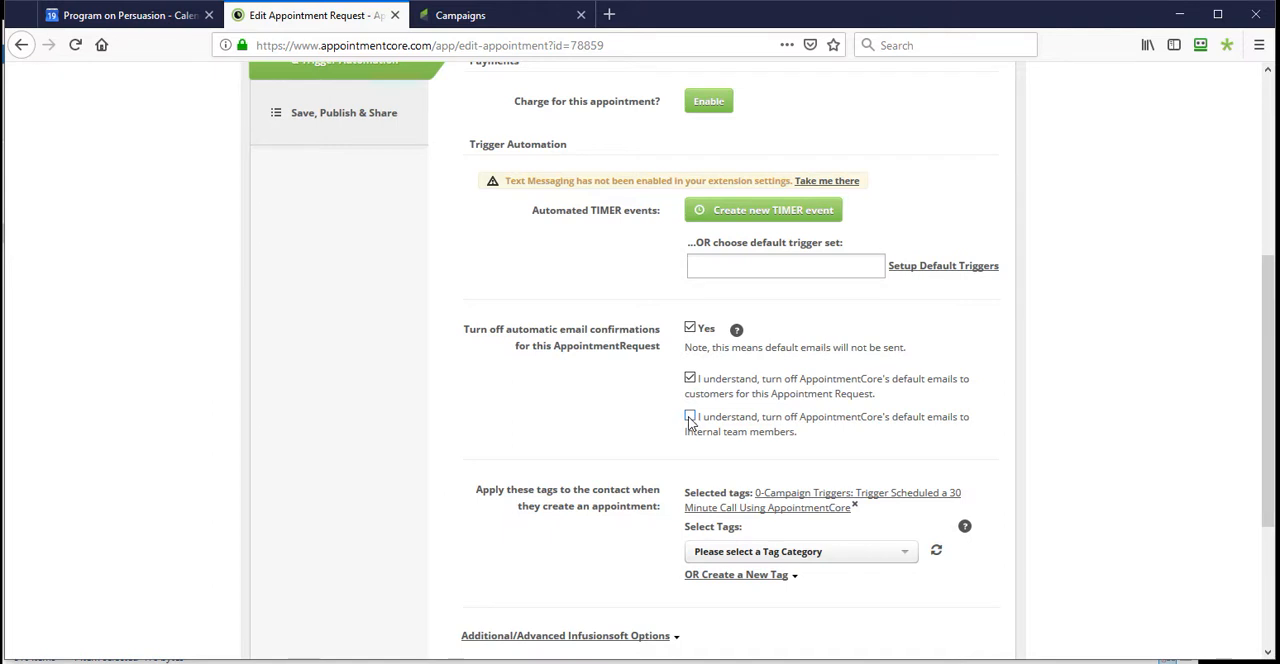
scroll(690, 420, "down", 2)
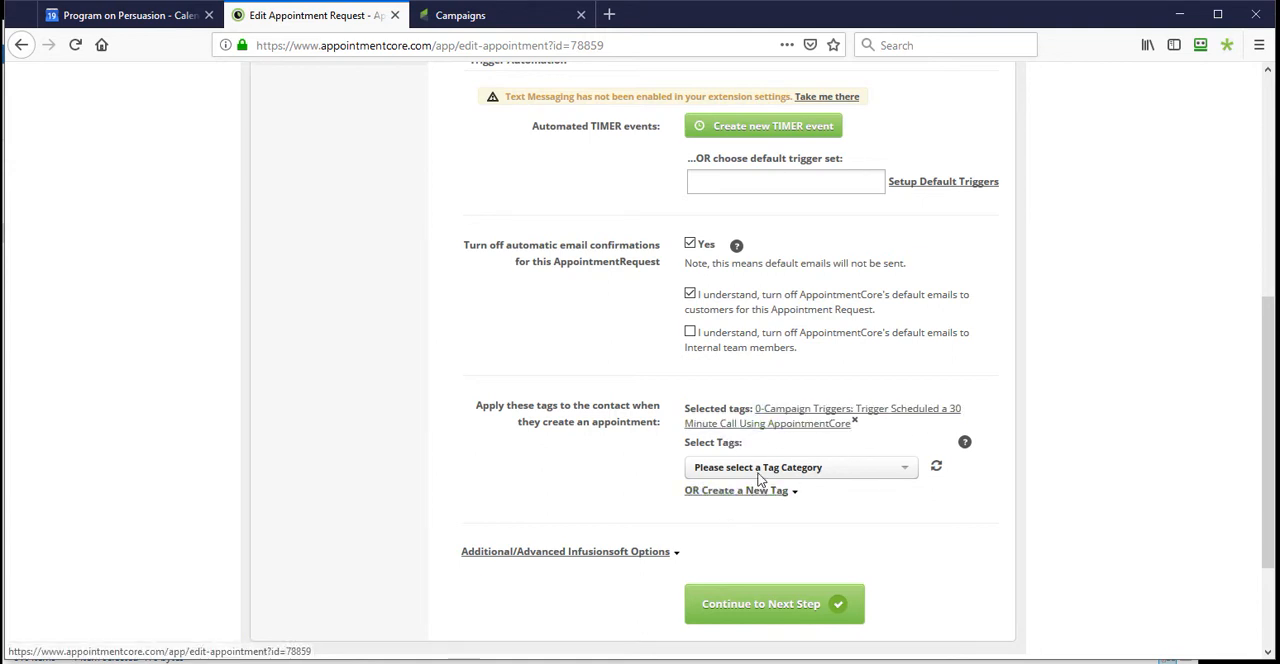
- Expand the advanced Infusionsoft options and examine the cancel and reschedule tags and the custom fields for appointment date, time and details
left_click(637, 558)
scroll(714, 532, "down", 3)
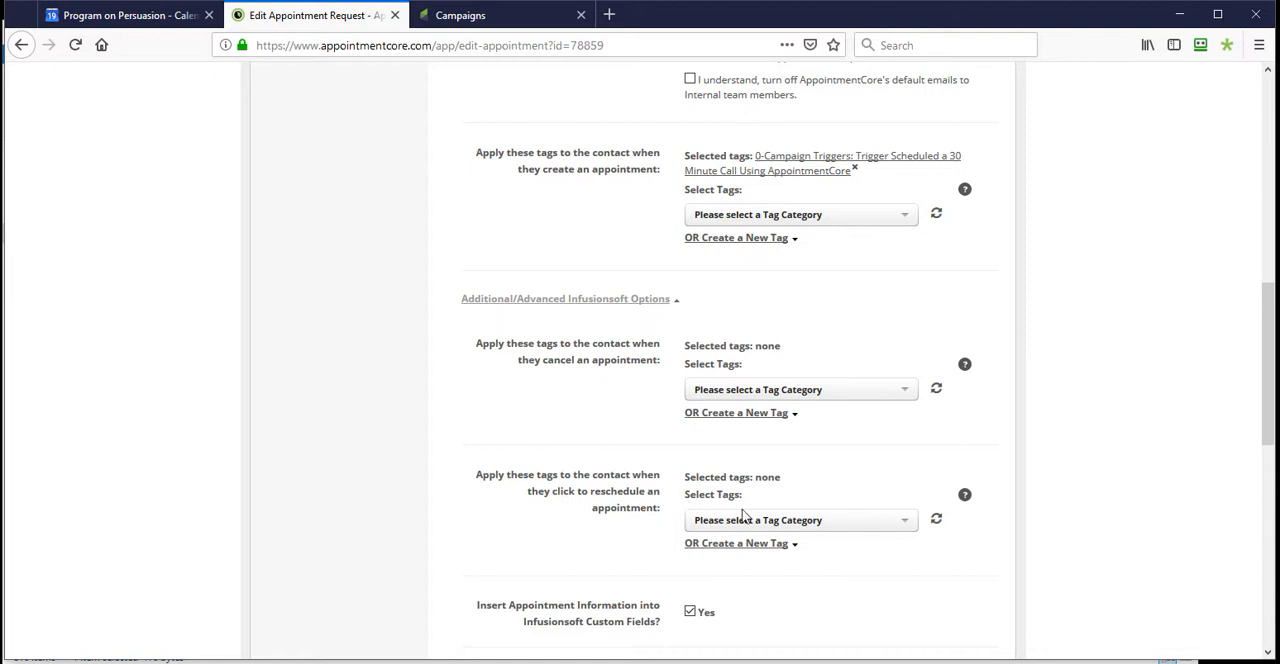
scroll(743, 515, "down", 3)
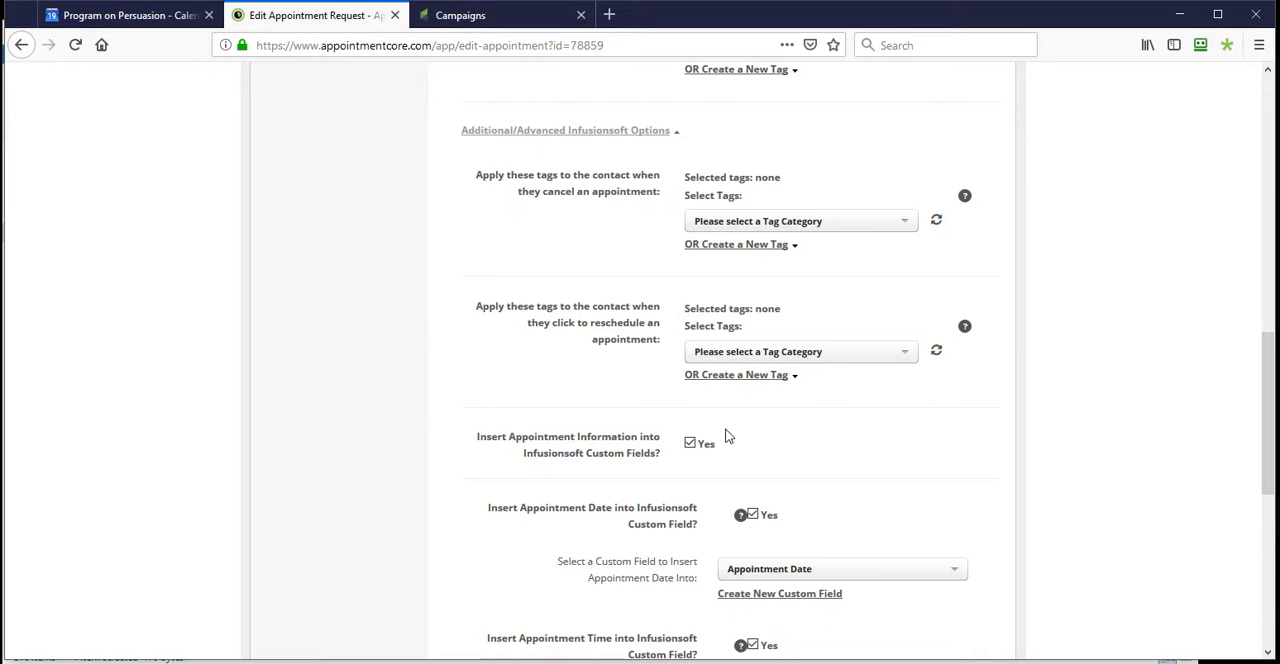
scroll(727, 436, "down", 4)
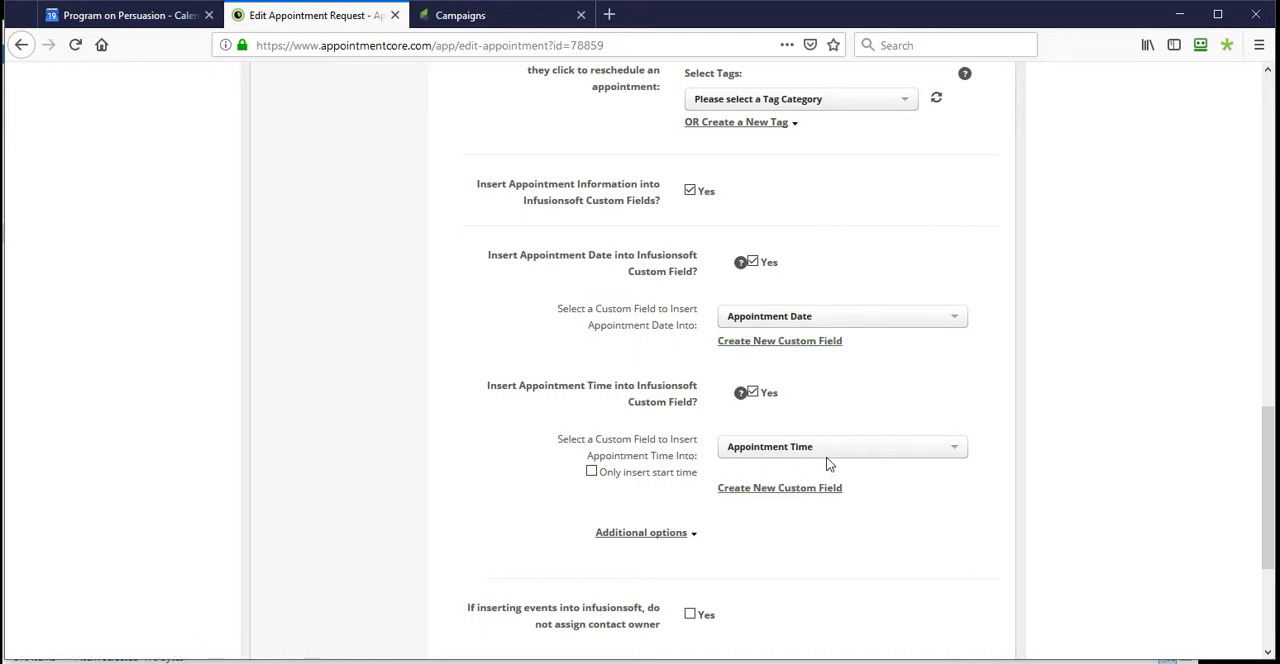
left_click(650, 532)
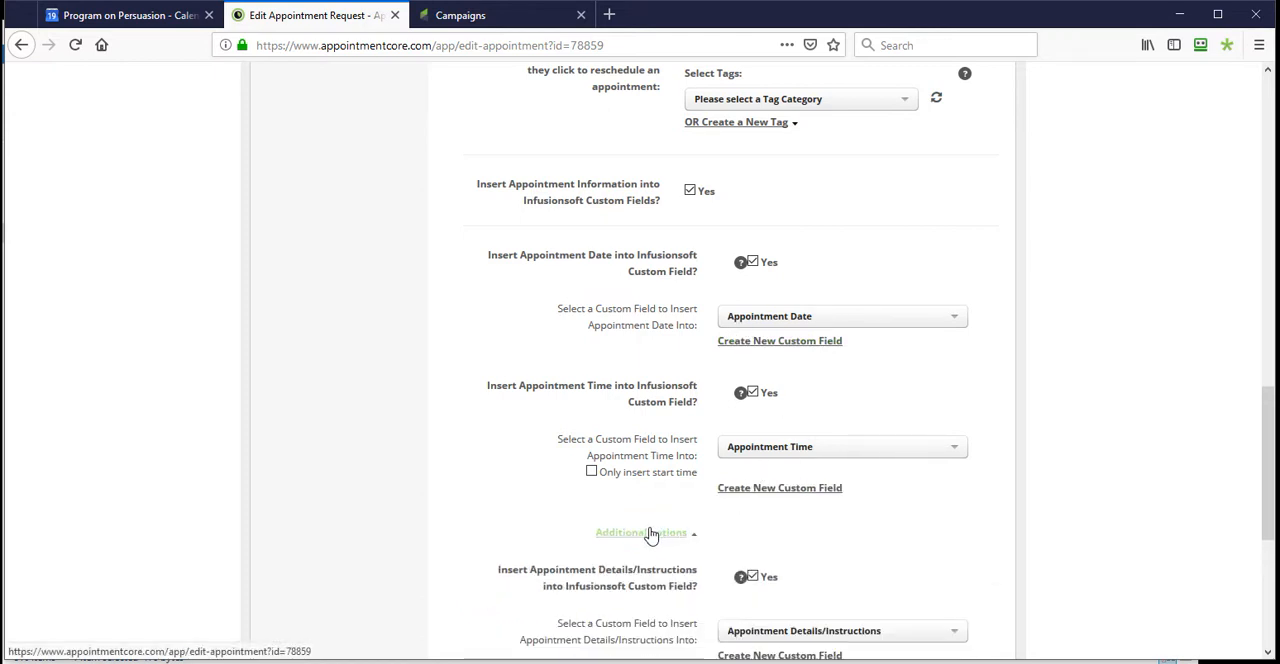
scroll(624, 528, "down", 5)
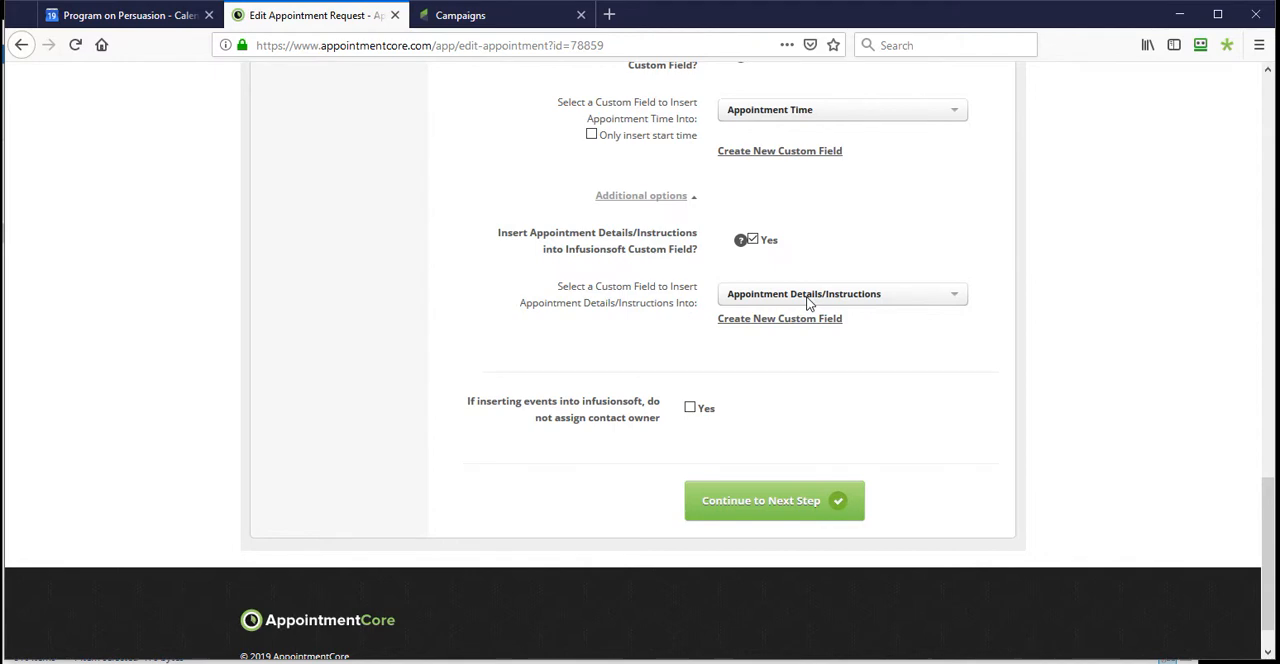
- Bring up the confirmation page again and highlight its appointment, time and description details for comparison with the custom fields
left_click_drag(0, 130, 1094, 51)
left_click_drag(540, 318, 920, 414)
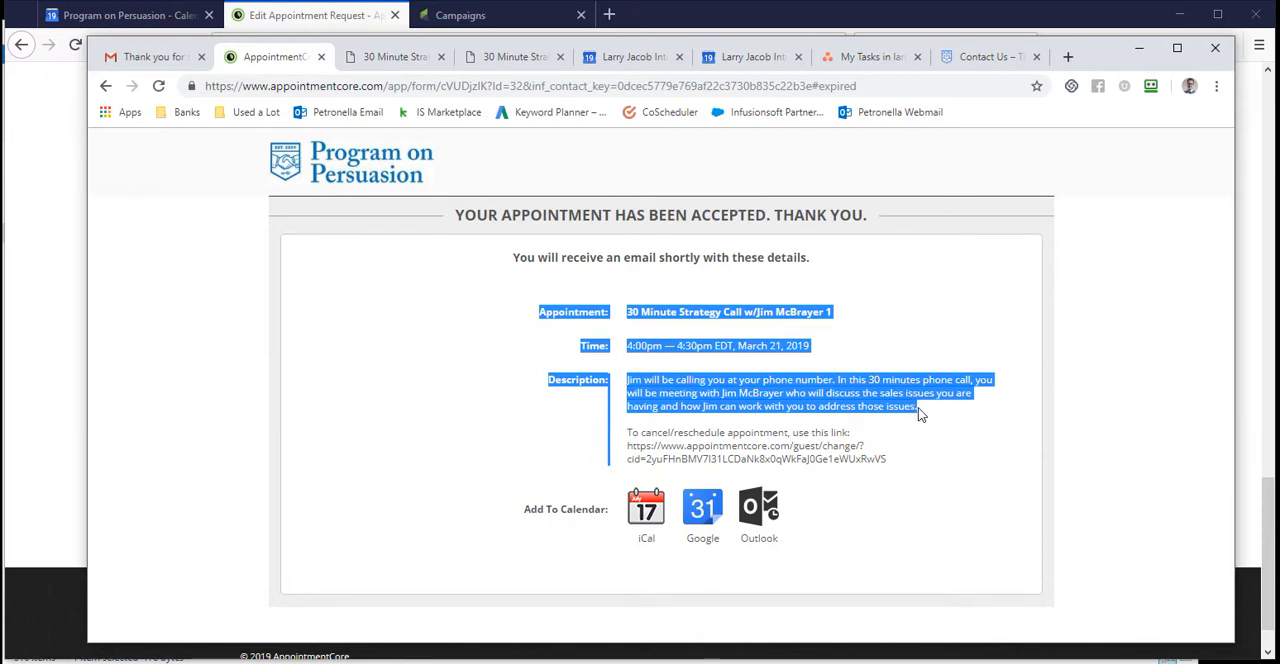
left_click(1139, 48)
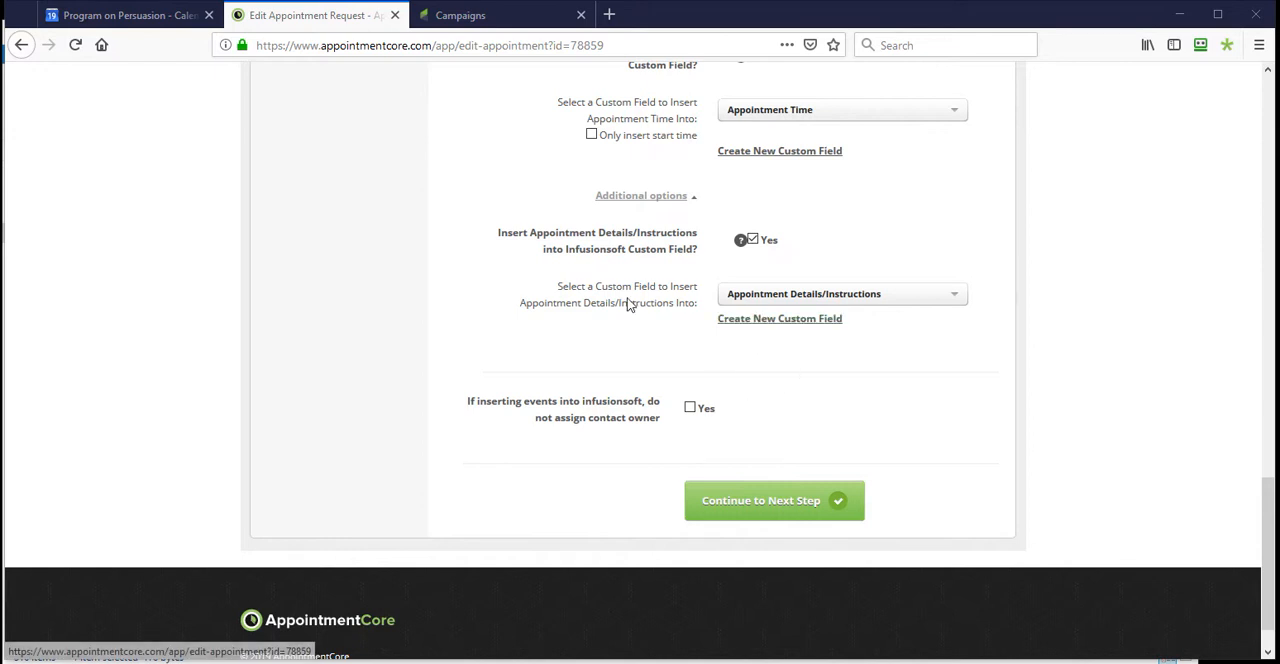
- Continue to the save, publish and share stage and select the generated booking link URL
left_click(780, 518)
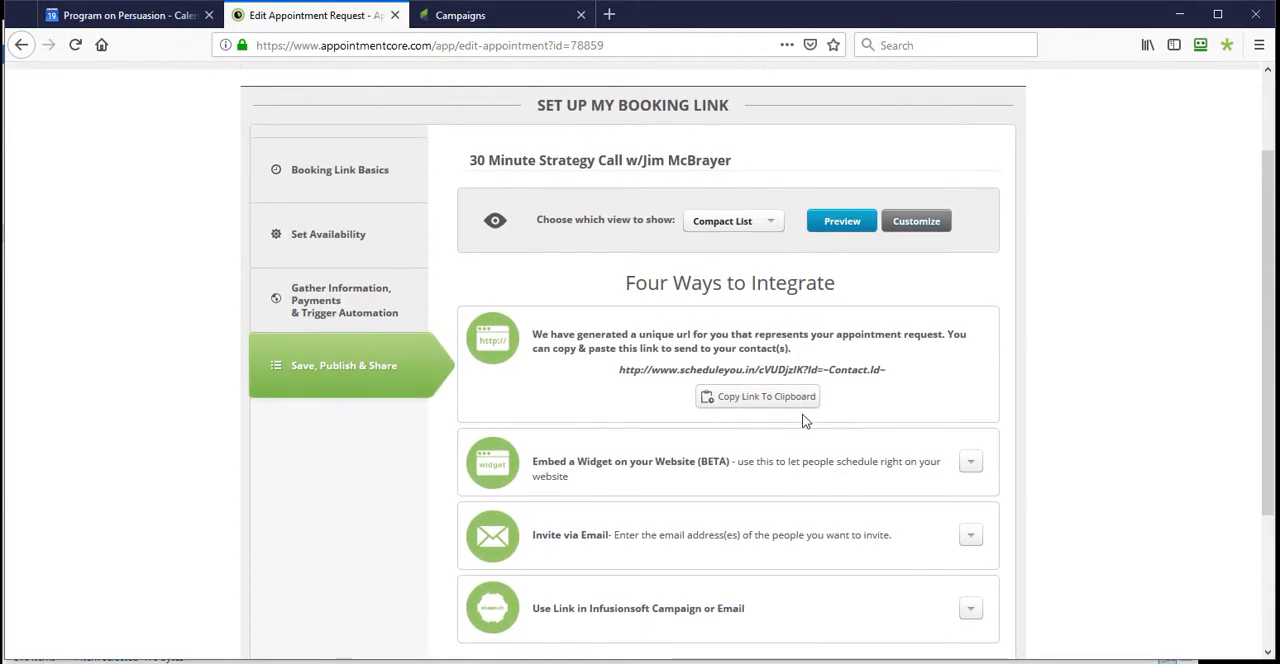
left_click_drag(886, 370, 808, 372)
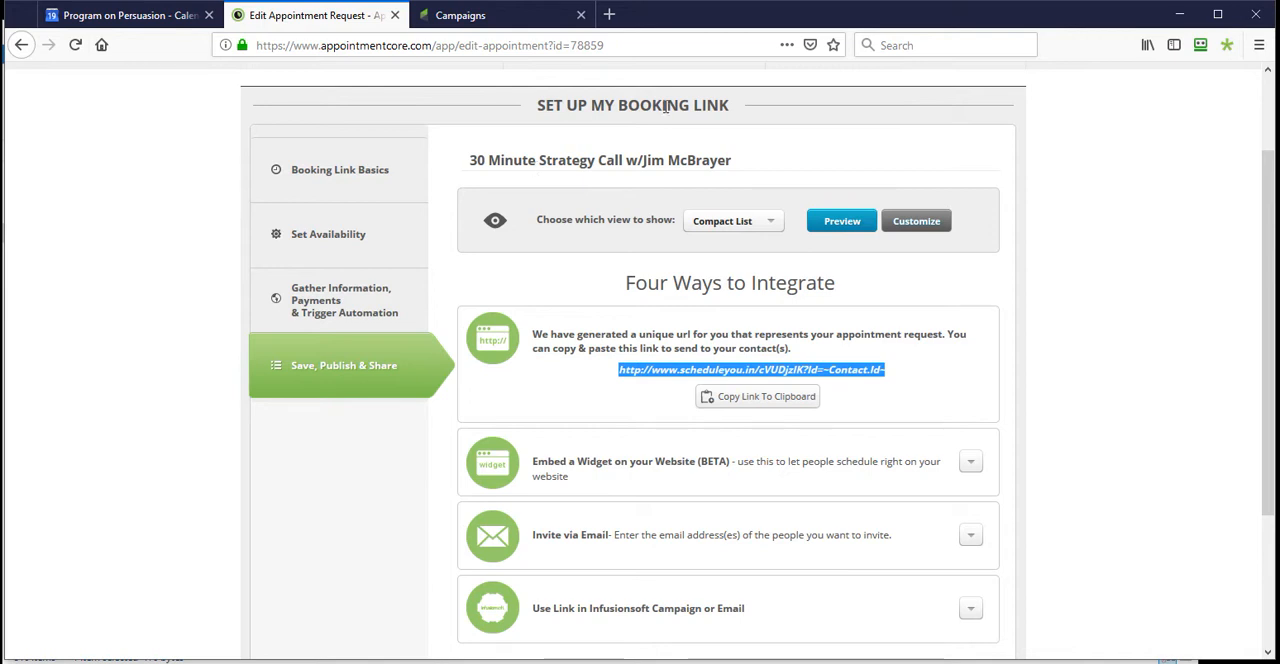
- Open the first-listed 30 Minute Strategy Call booking link and select its generated URL in the save, publish and share stage
scroll(670, 170, "up", 2)
left_click(658, 175)
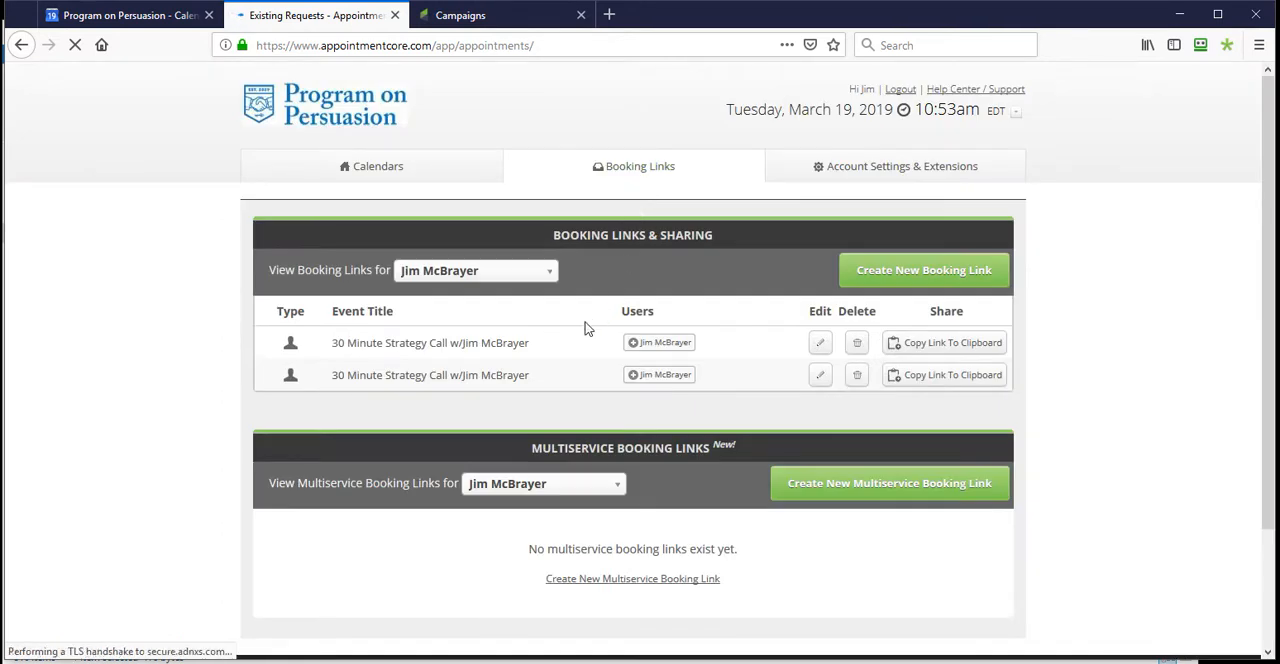
left_click(818, 343)
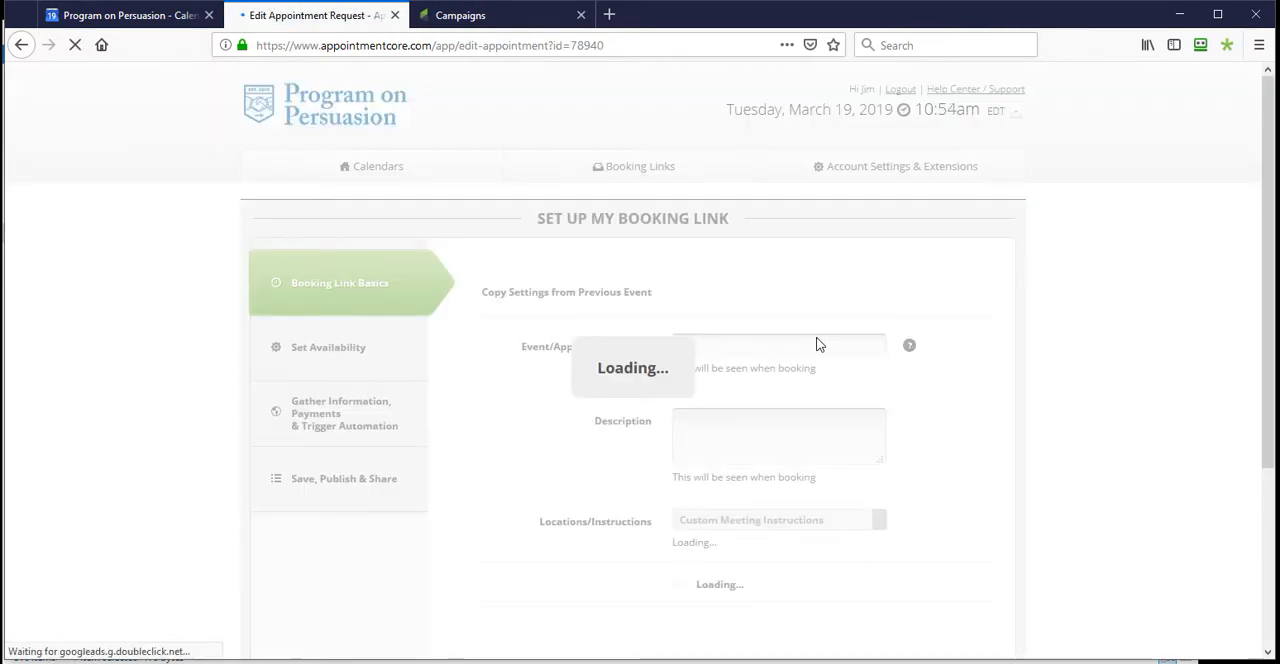
left_click(352, 482)
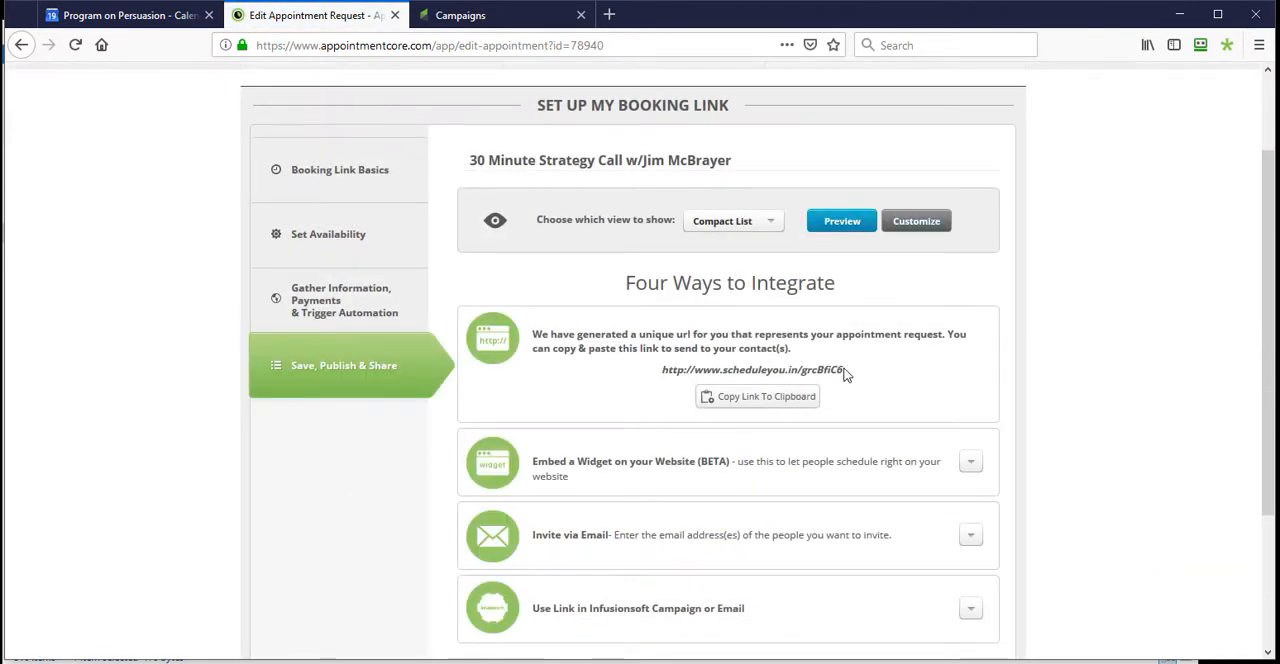
double_click(843, 371)
triple_click(844, 378)
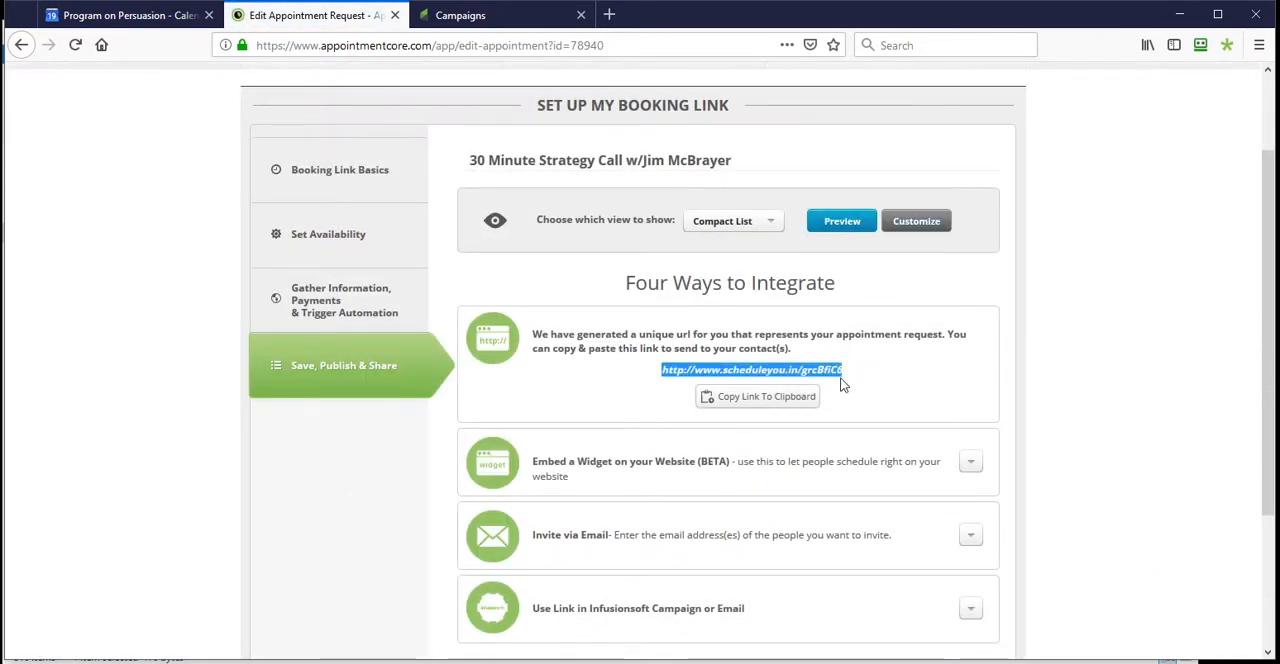
- Check this booking link's new or existing contact setting and required fields, and select its generated URL again
left_click(337, 318)
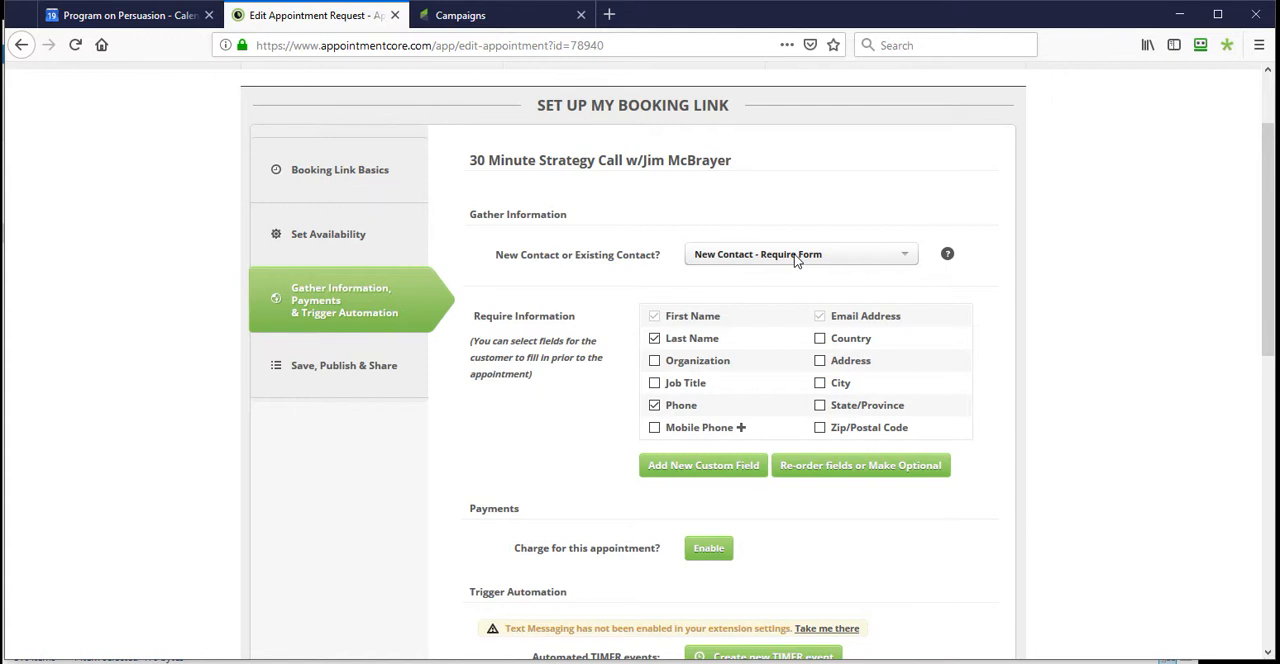
left_click(374, 378)
left_click_drag(847, 376, 661, 375)
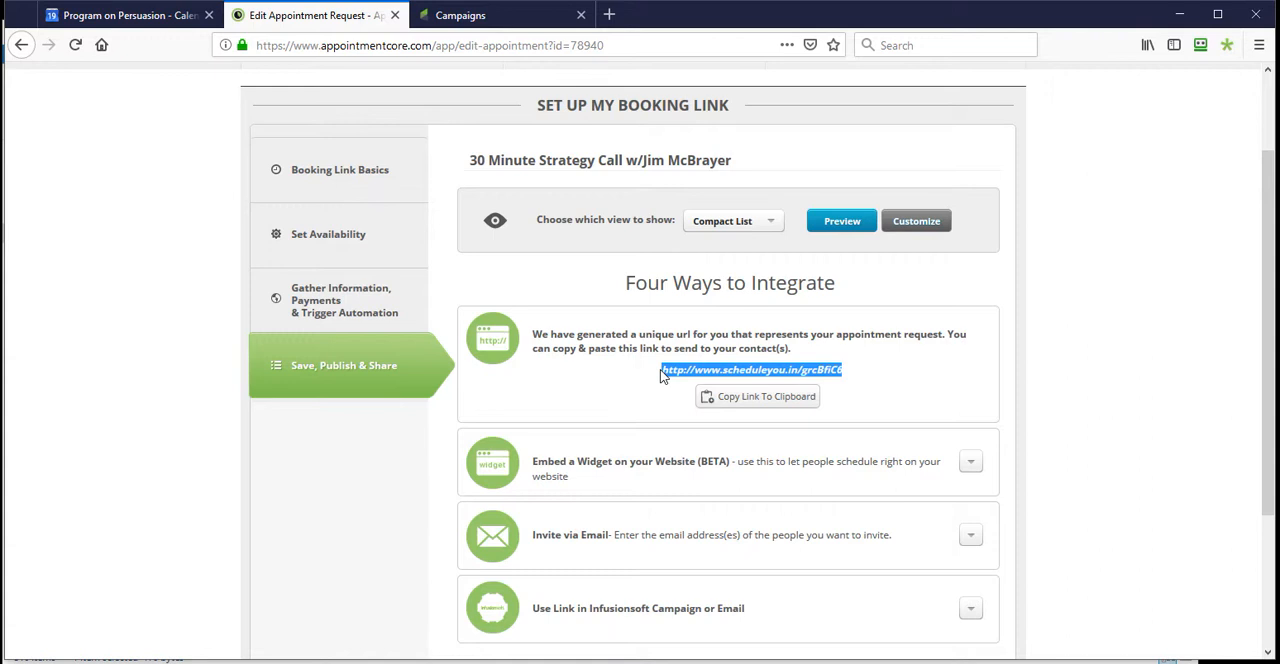
- Switch to Infusionsoft, open the 03/2019 Contact Us Form campaign, and bring up the website's Contact Us page to view its form
left_click(503, 15)
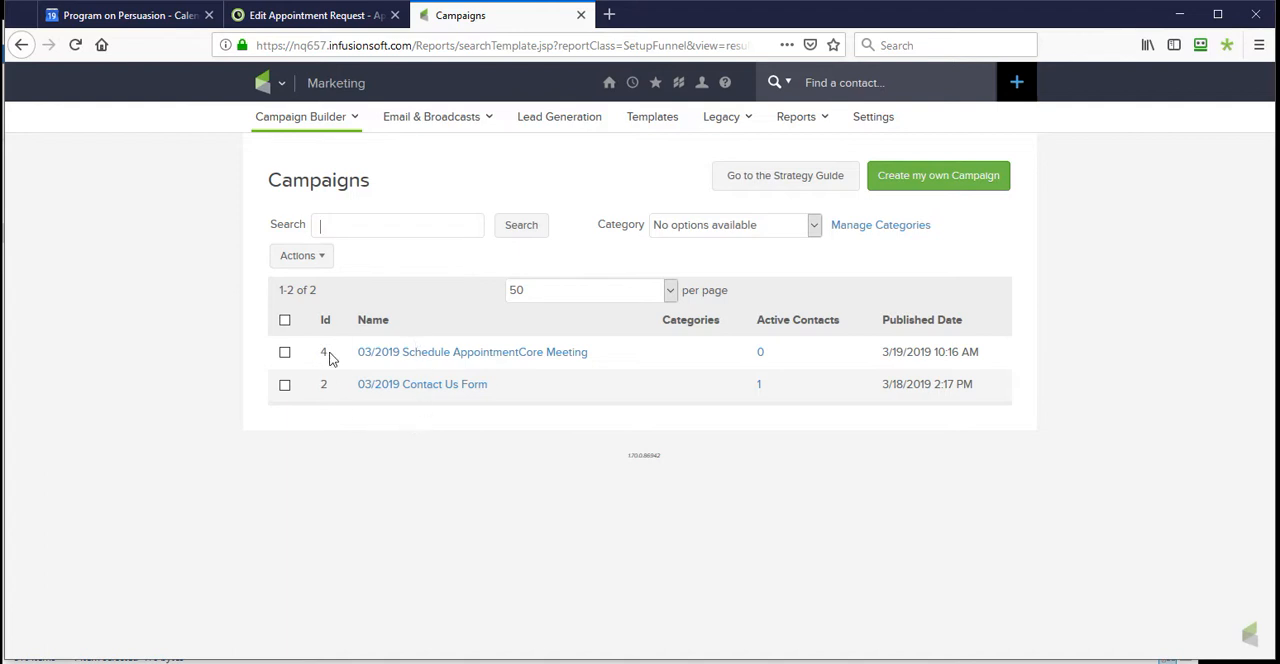
left_click(428, 389)
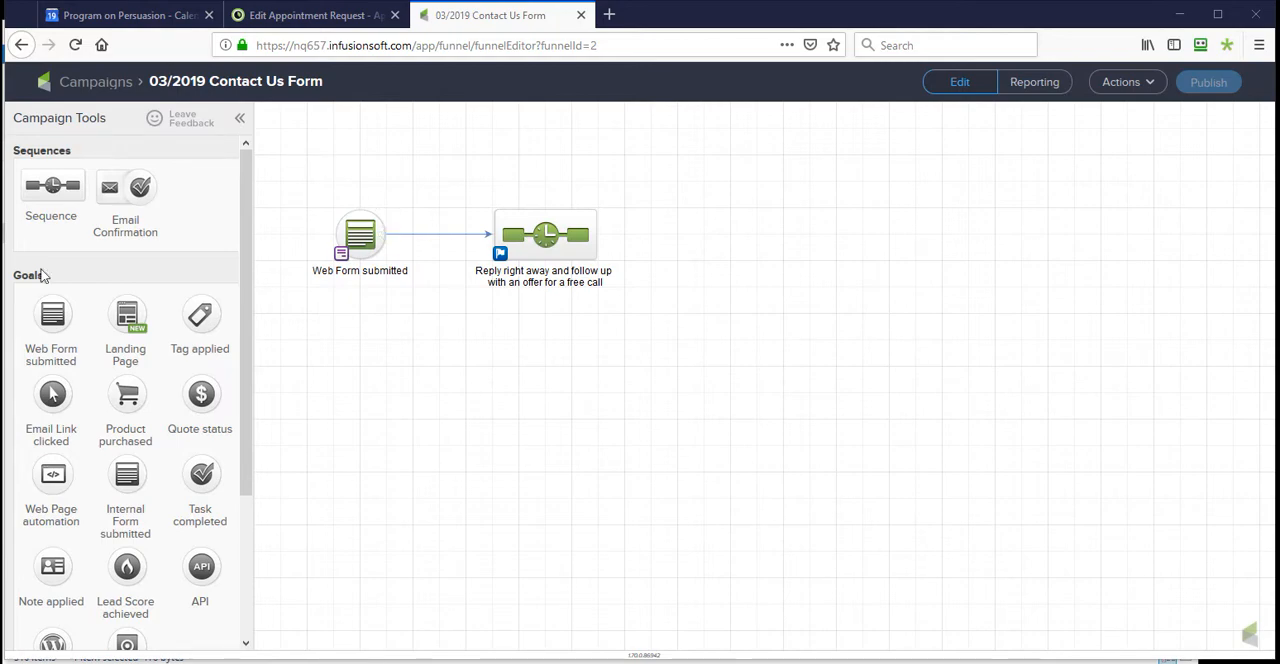
left_click_drag(0, 49, 1120, 49)
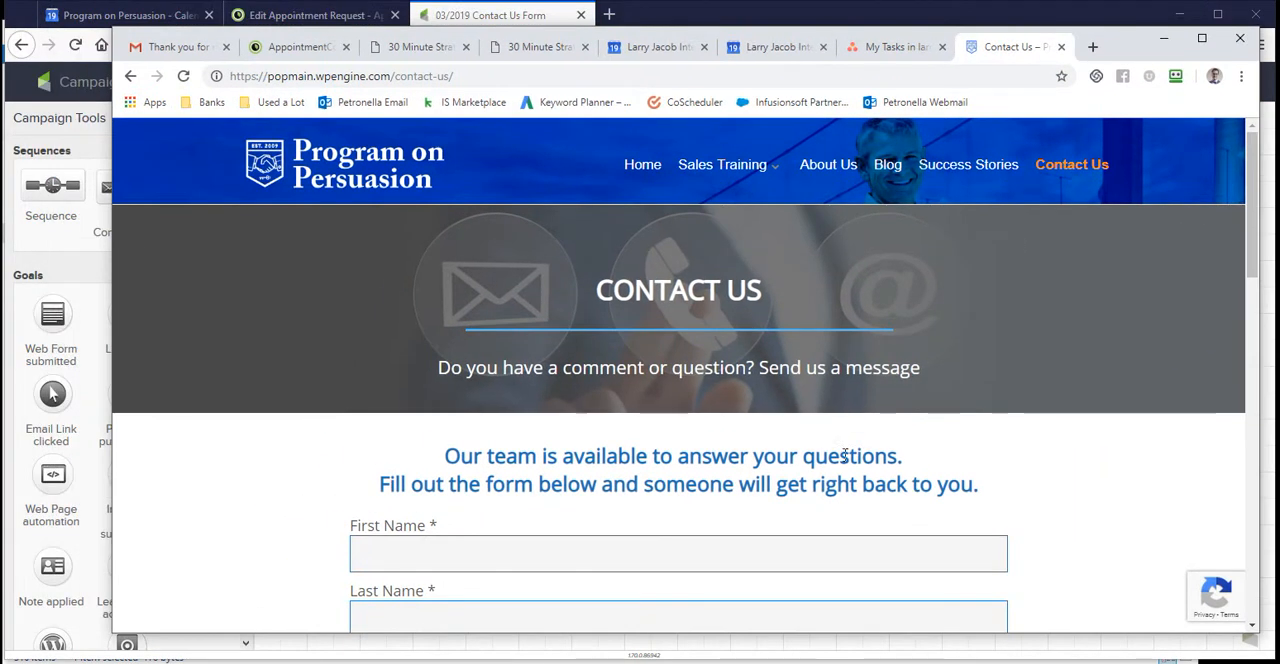
scroll(740, 440, "down", 6)
scroll(728, 414, "up", 1)
scroll(728, 414, "up", 5)
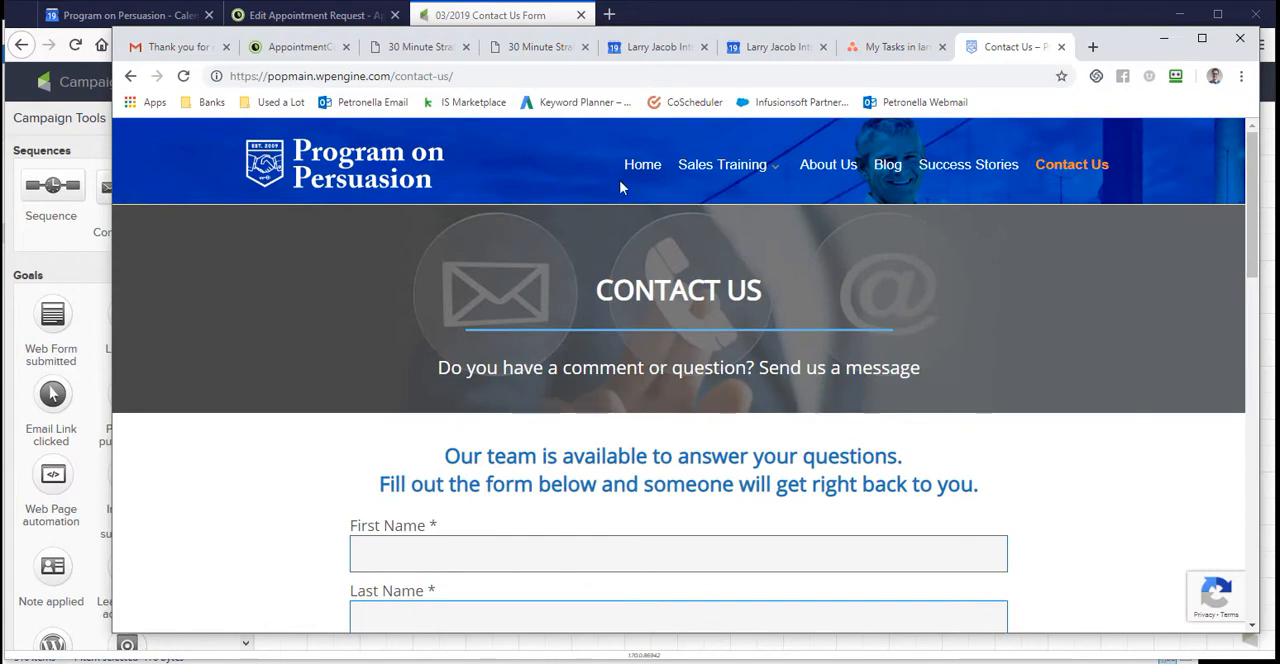
- Go to the website's home page and open the "Contact Us to Discuss Your Needs" form
left_click(642, 168)
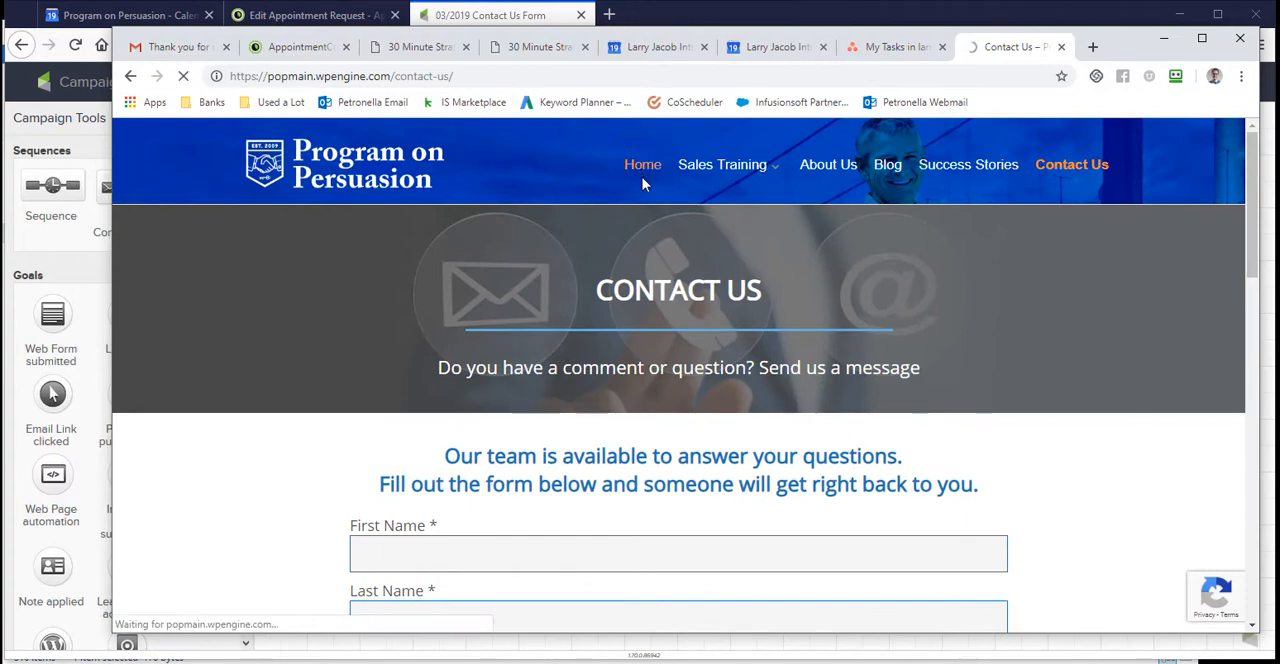
scroll(641, 201, "down", 1)
scroll(641, 215, "down", 10)
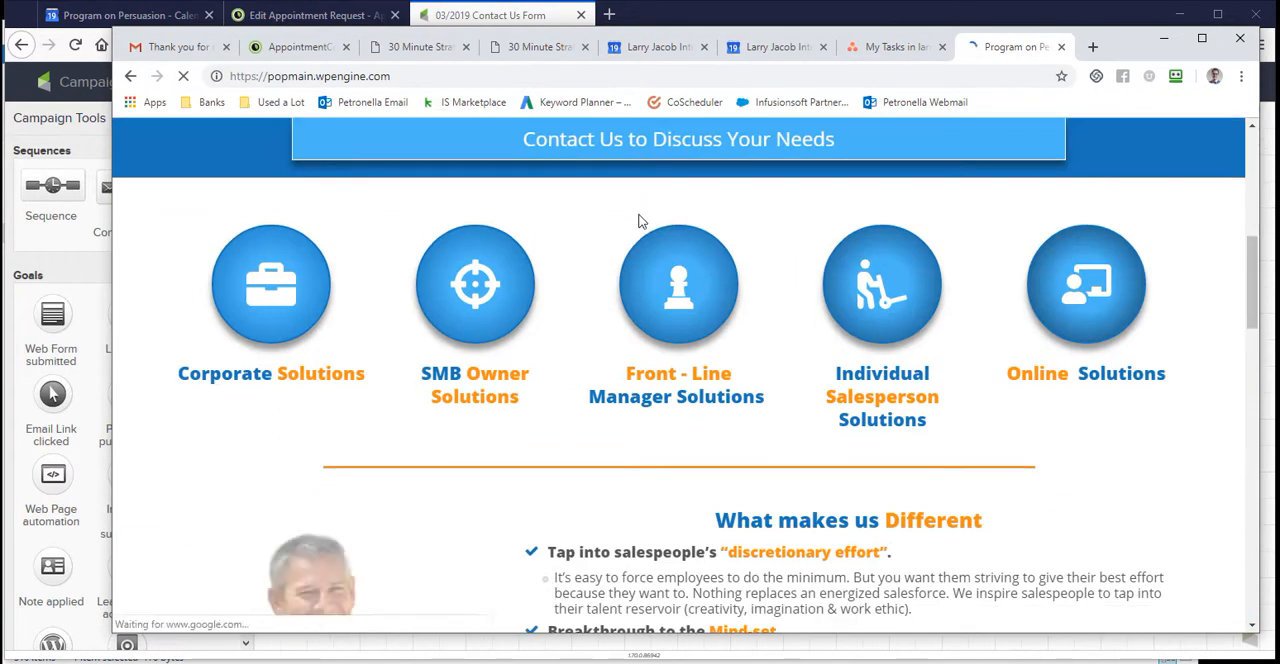
scroll(651, 250, "up", 6)
scroll(651, 250, "up", 3)
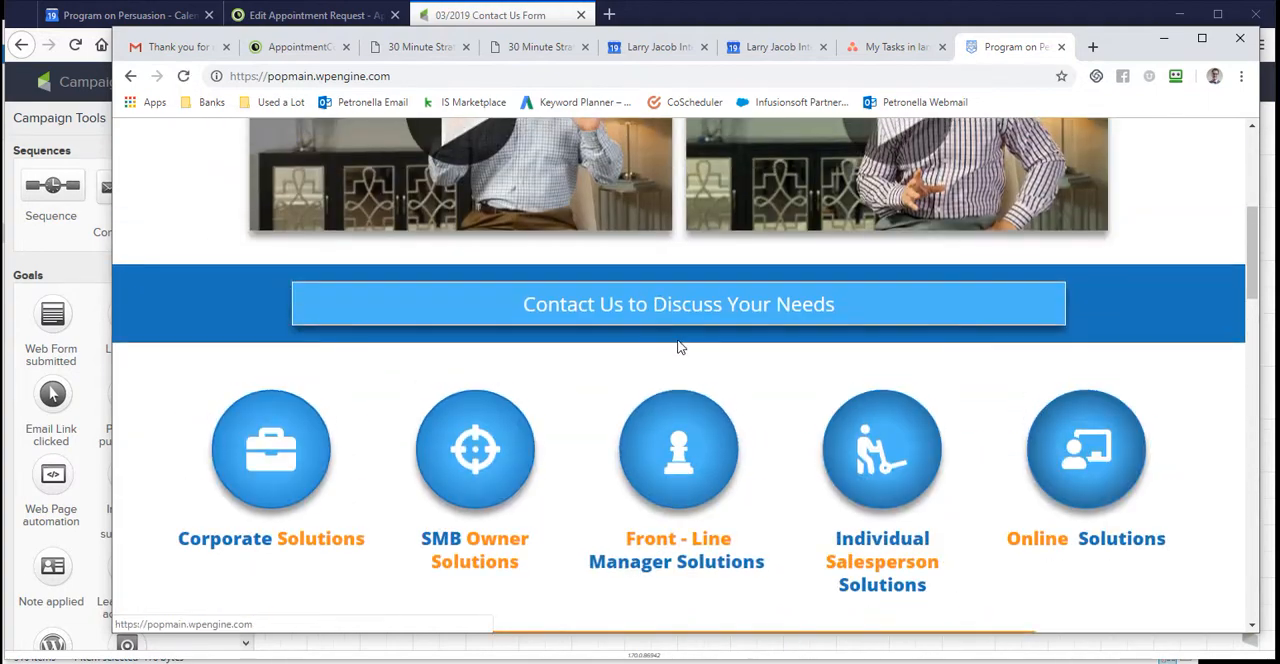
left_click(677, 306)
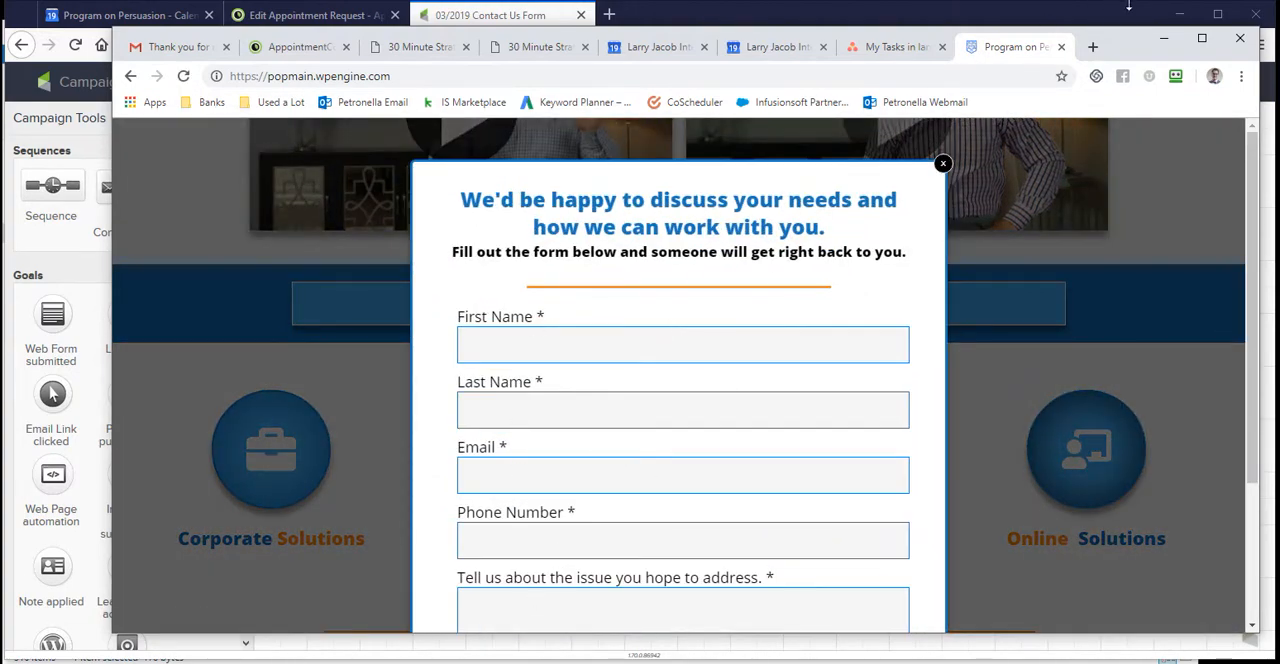
- Return to the campaign, open the sequence following the web form, and inspect the first tag it applies without changing it
left_click(1164, 39)
mouse_move(358, 236)
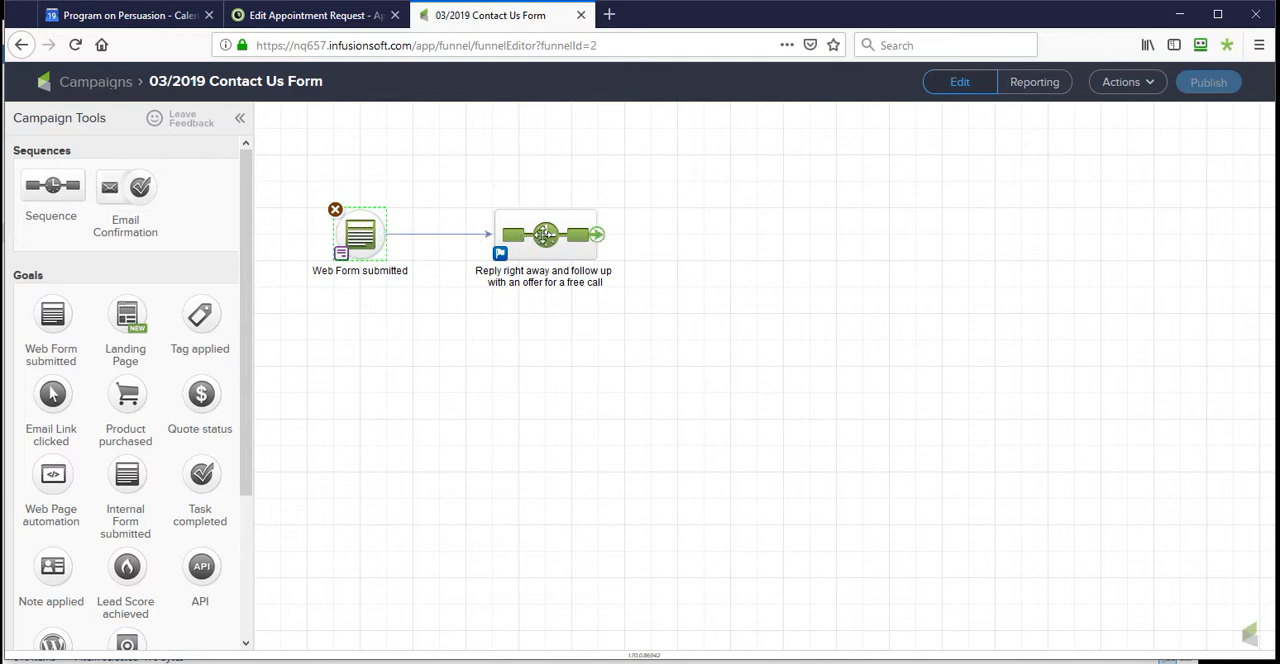
double_click(545, 234)
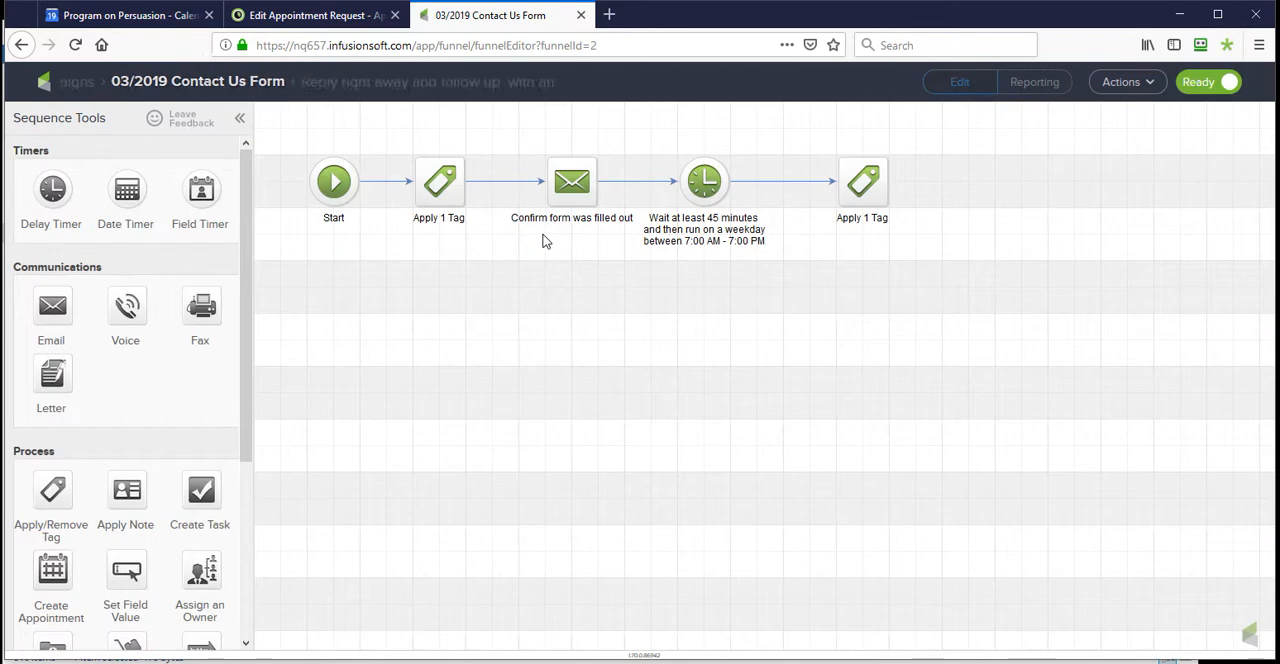
double_click(448, 196)
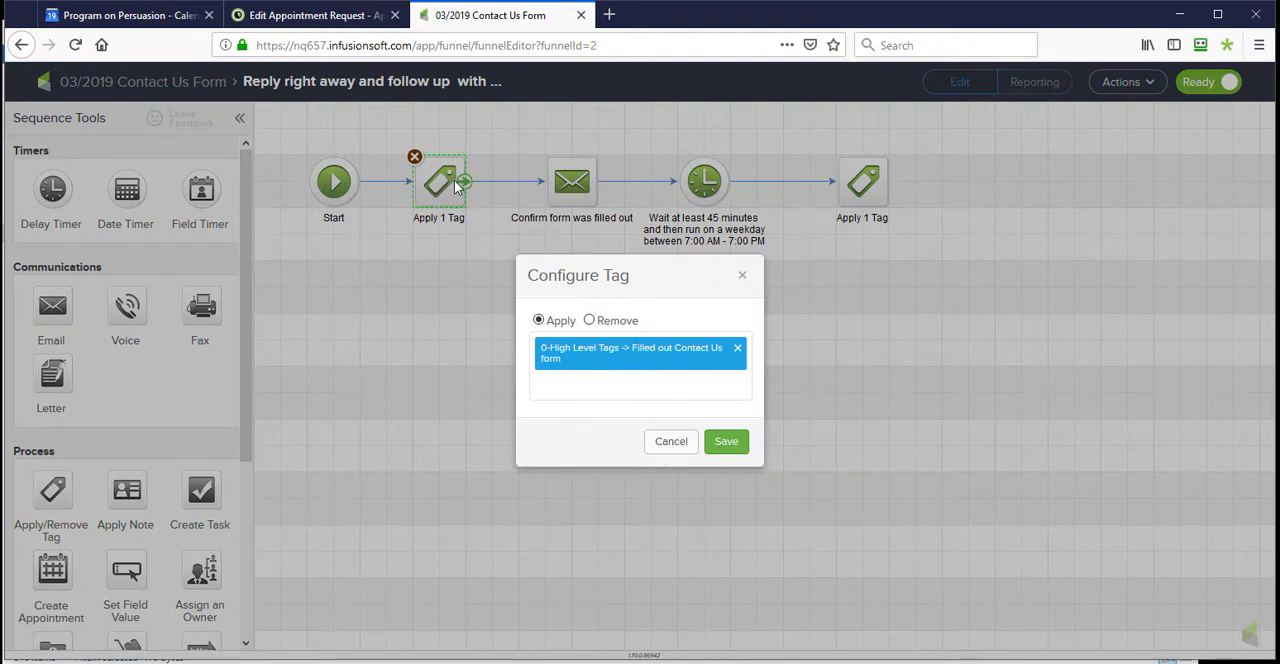
left_click(677, 441)
- Open the "Confirm form was filled out" email and select the link URL of its Schedule Time with Us button
double_click(574, 184)
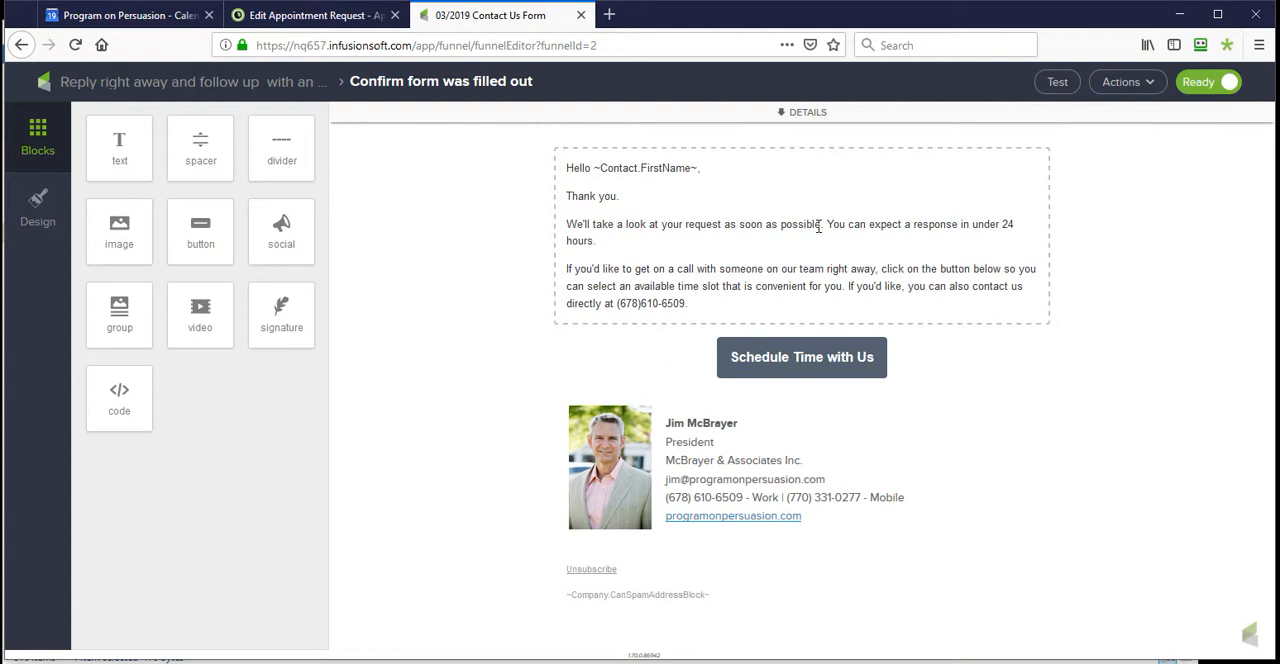
left_click(815, 362)
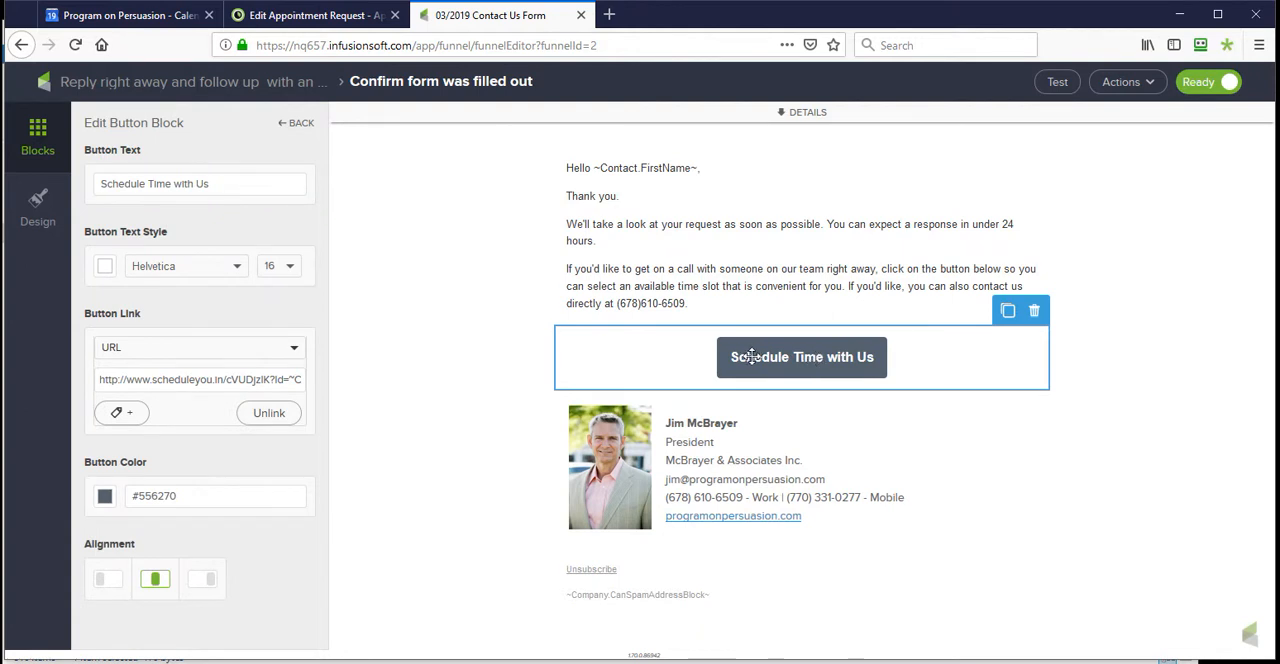
left_click_drag(104, 380, 305, 376)
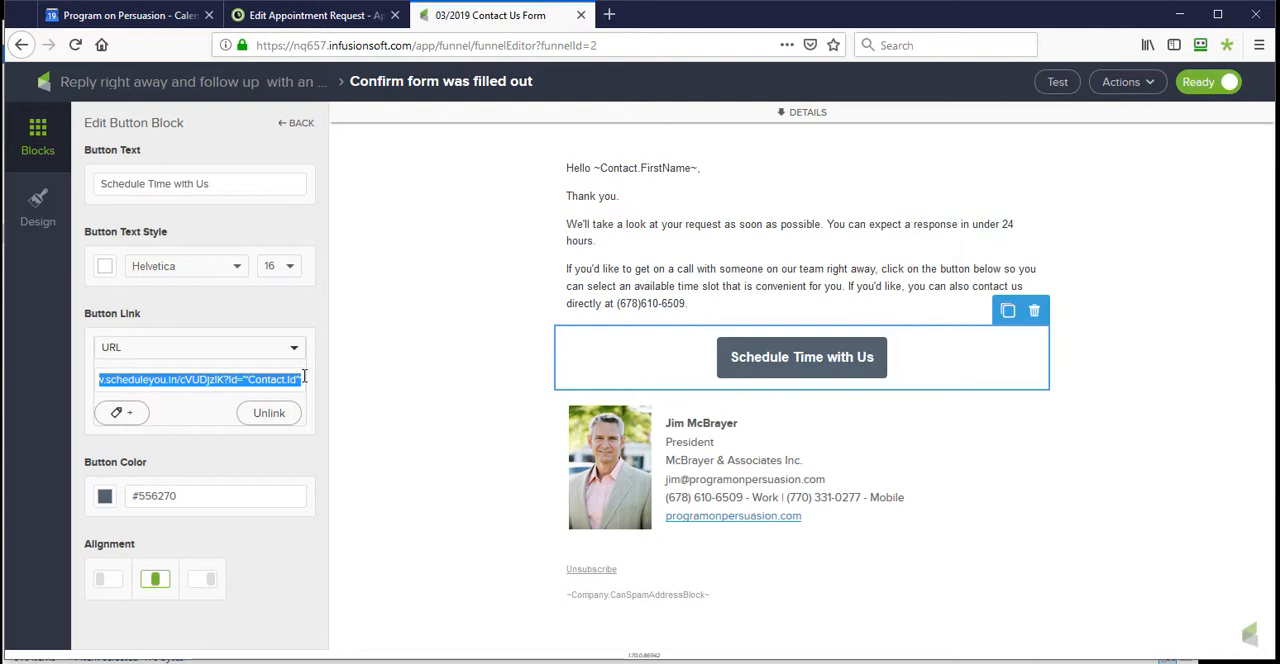
- Switch to AppointmentCore, open the second-listed booking link, and select its generated URL for comparison with the email button's link
left_click(310, 15)
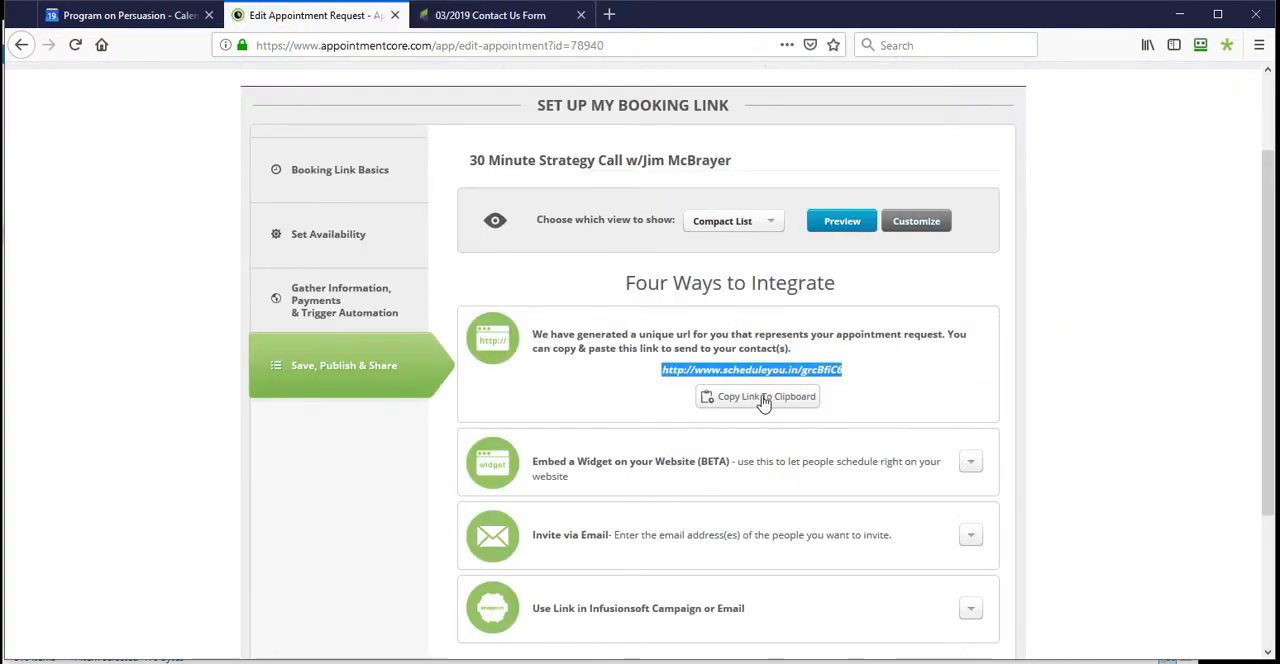
scroll(703, 135, "up", 2)
left_click(661, 172)
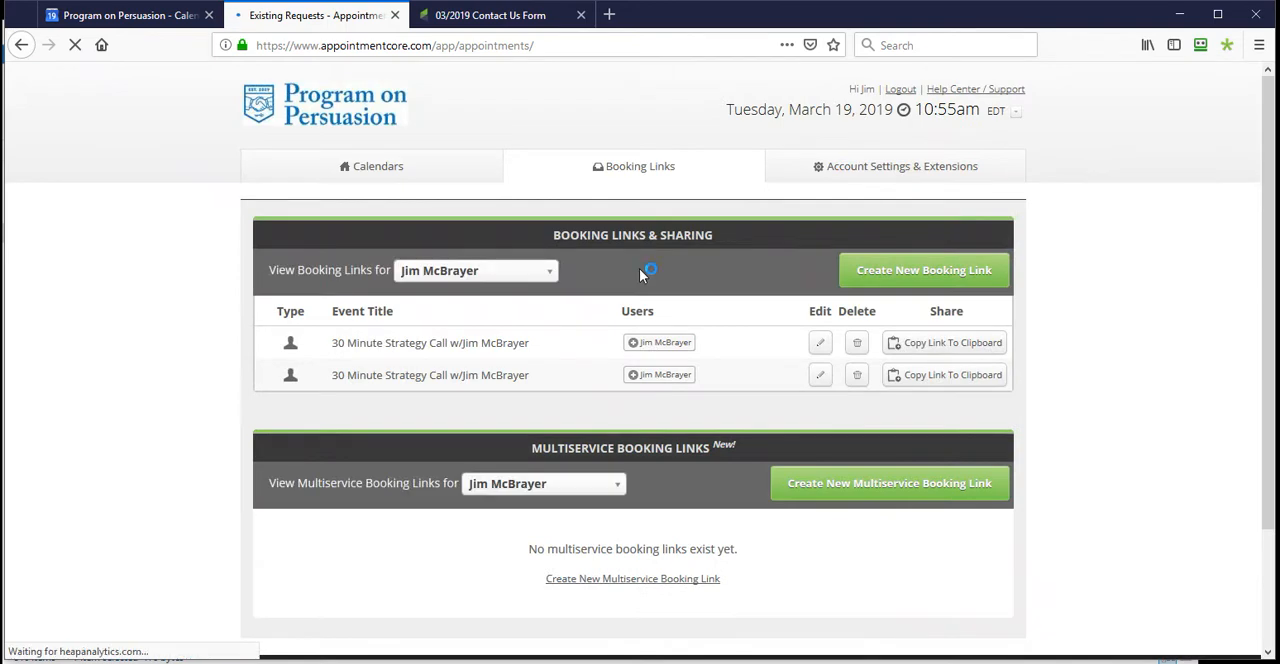
left_click(820, 375)
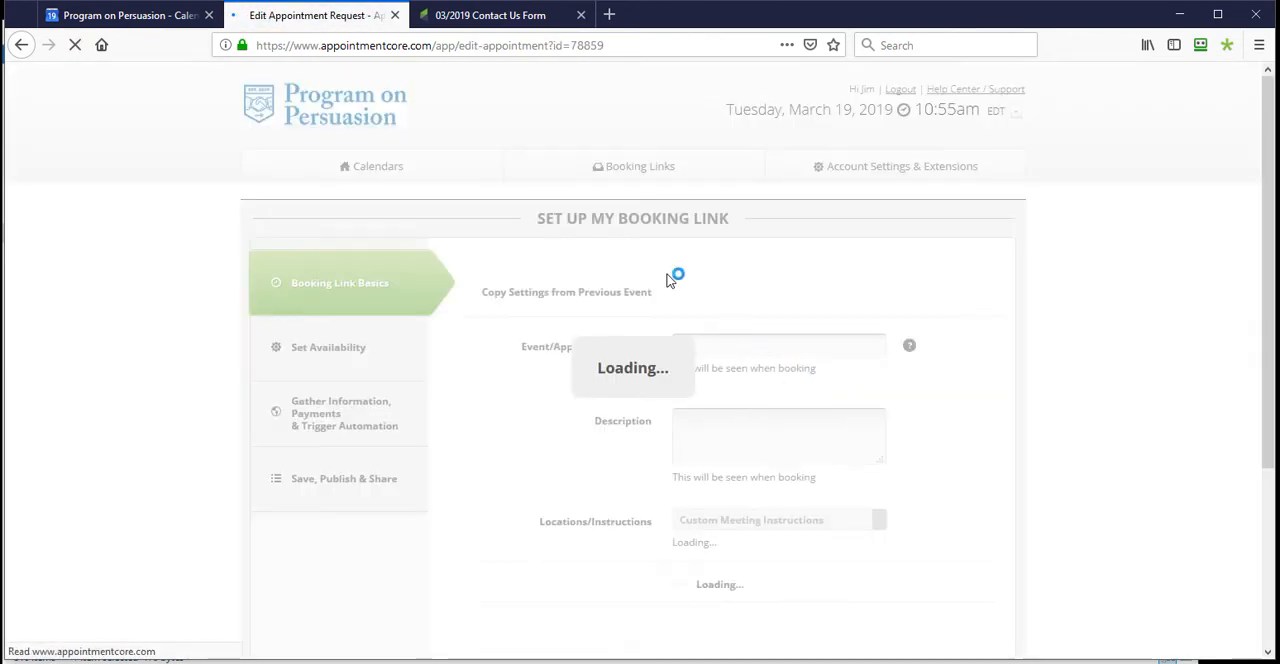
left_click(313, 486)
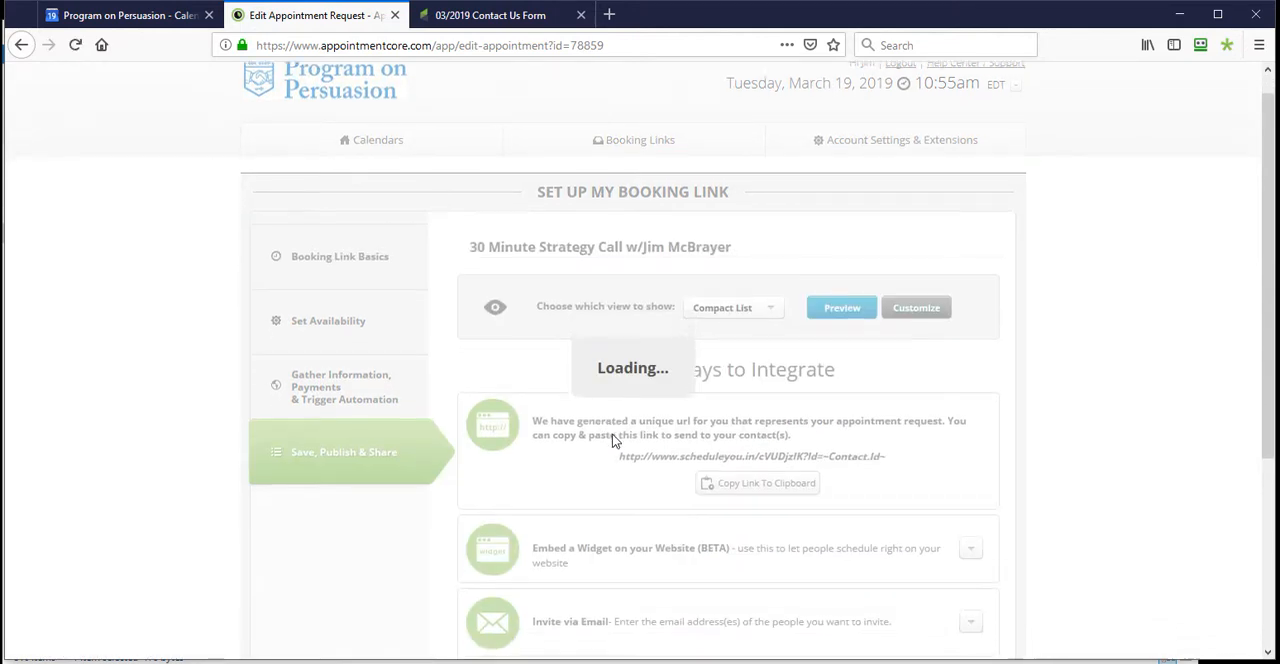
left_click_drag(885, 370, 620, 383)
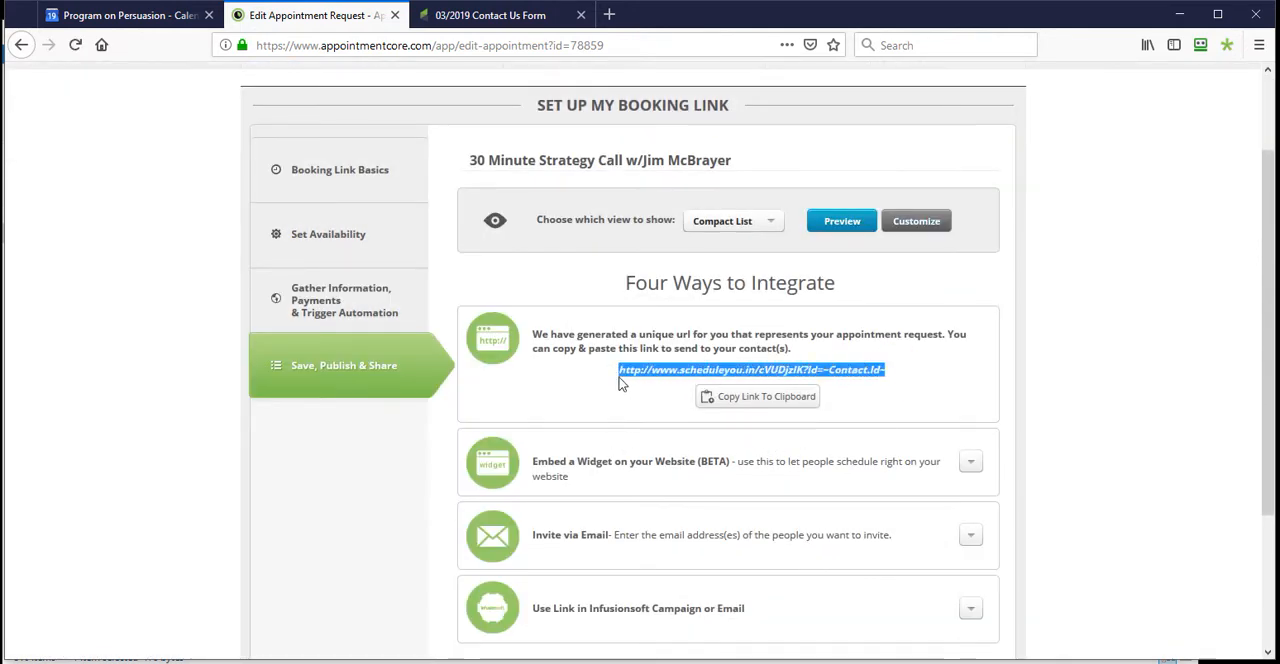
- Return to the Contact Us Form campaign's sequence and inspect the delay timer and the final tag without changing them
left_click(485, 18)
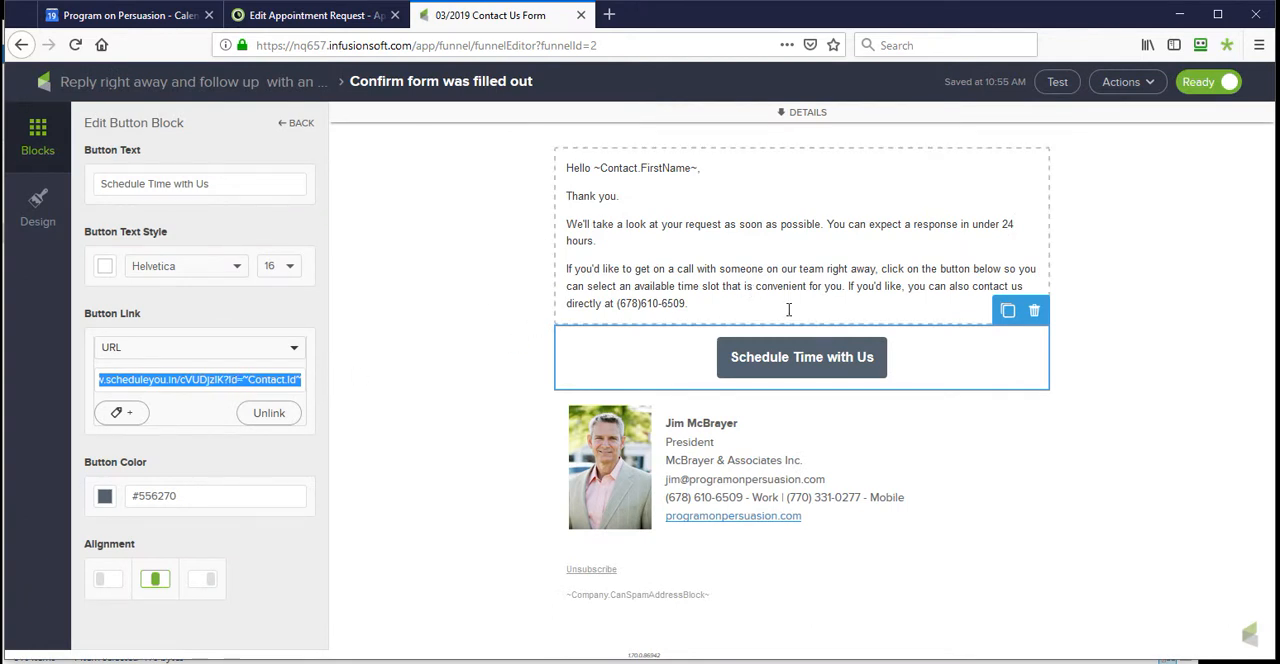
left_click(169, 83)
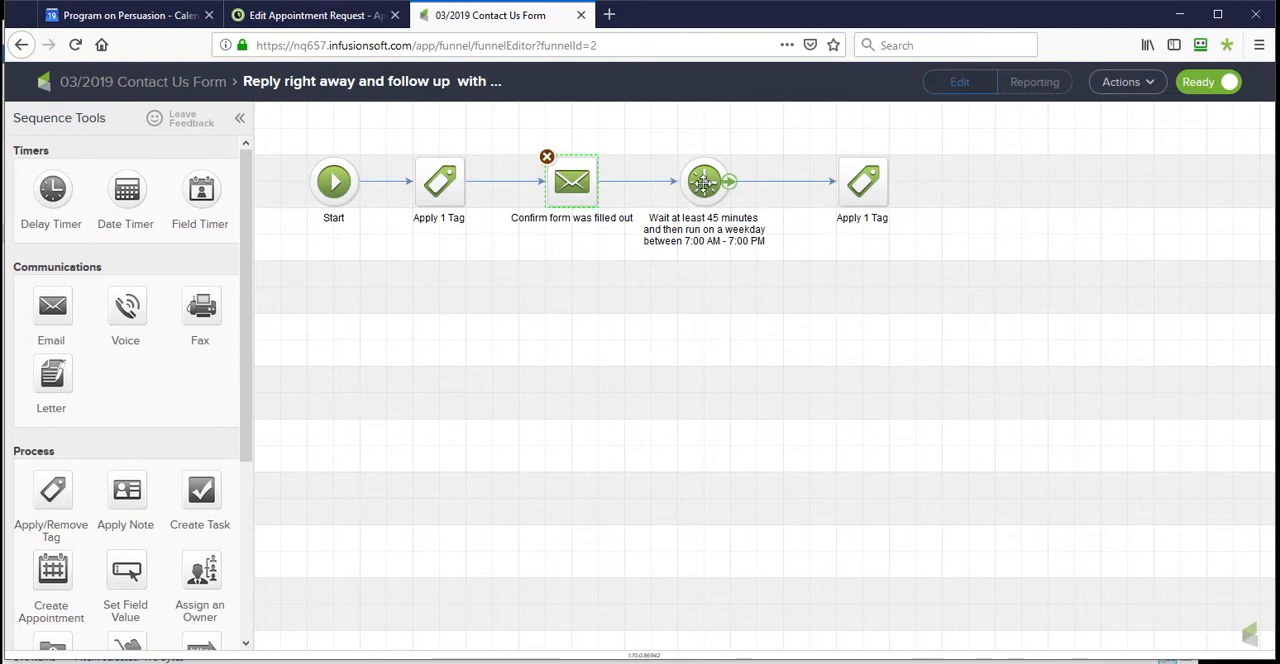
double_click(703, 181)
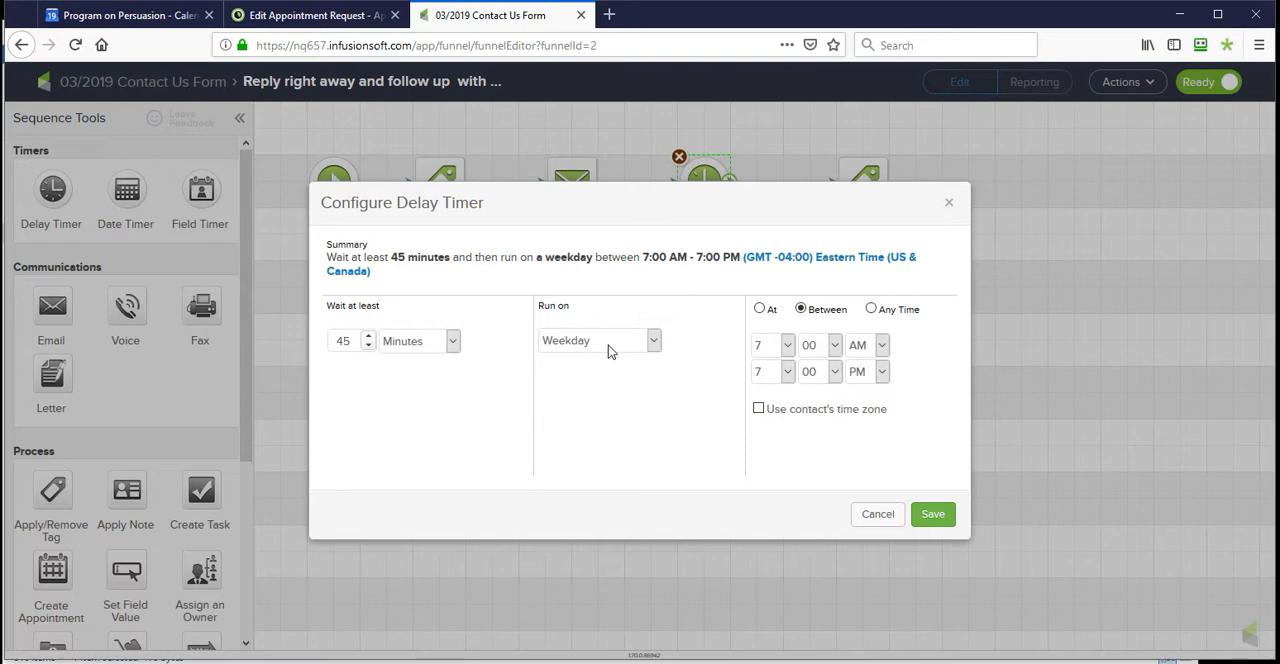
left_click(877, 516)
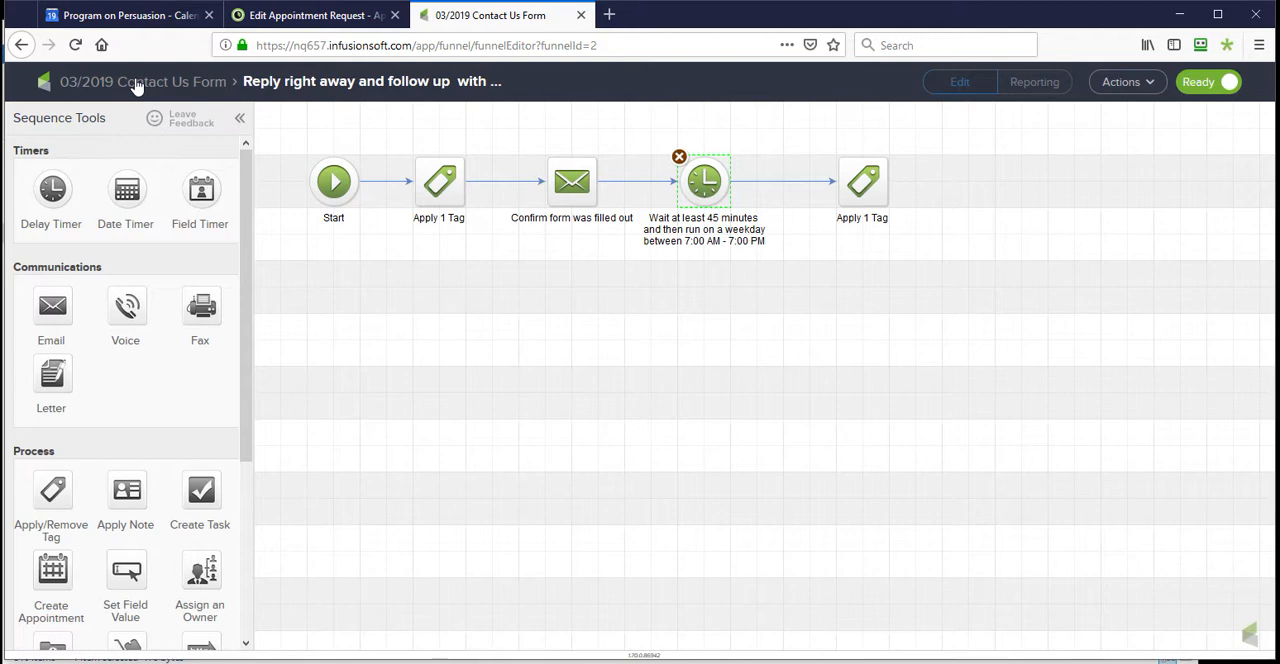
double_click(862, 184)
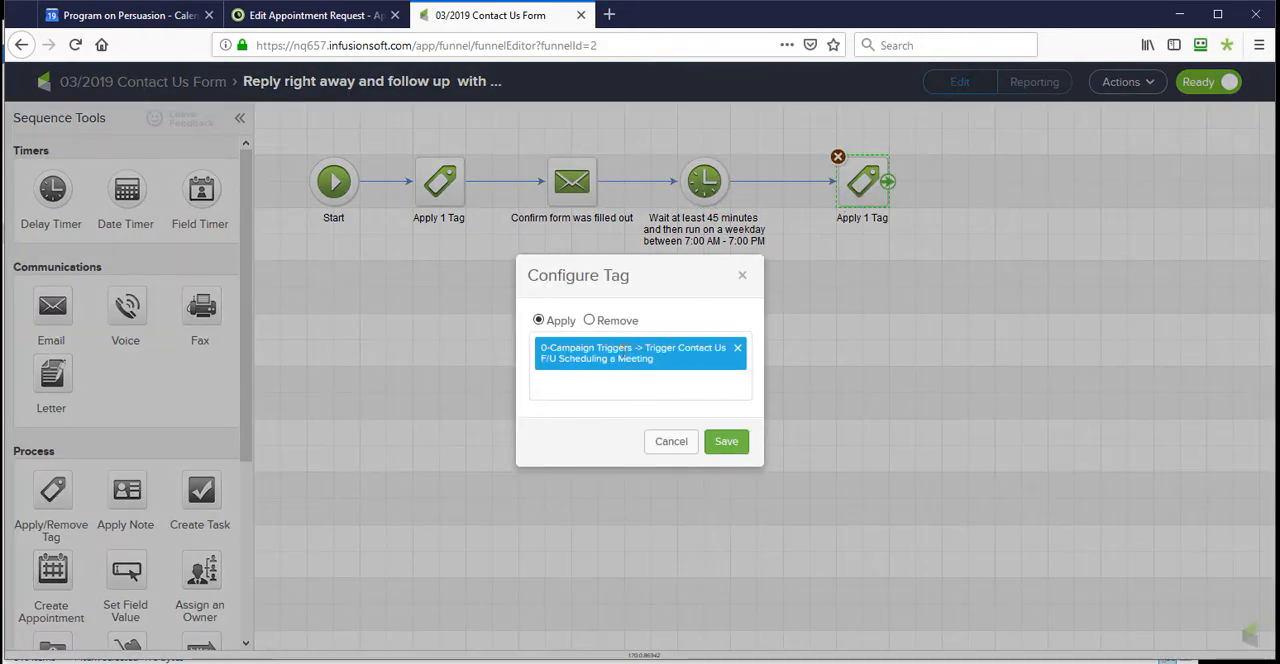
left_click(671, 441)
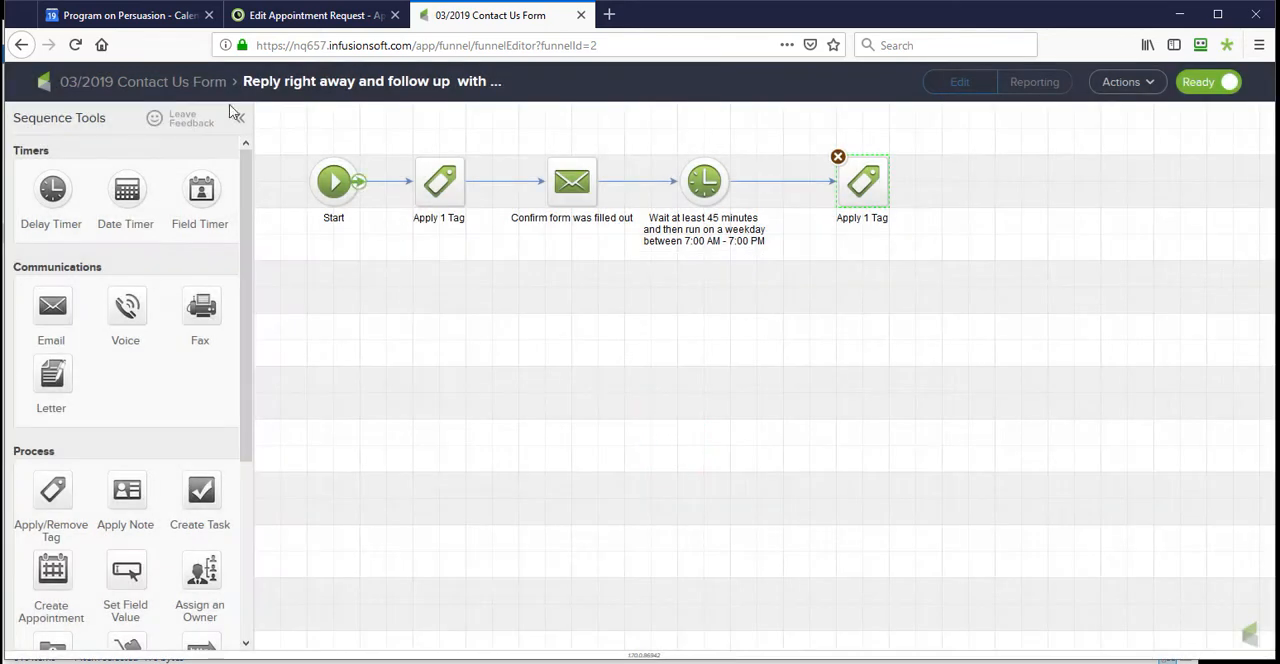
- Open the 03/2019 Schedule AppointmentCore Meeting campaign in edit mode and view its "Send out an invitation" sequence
left_click(178, 81)
left_click(100, 82)
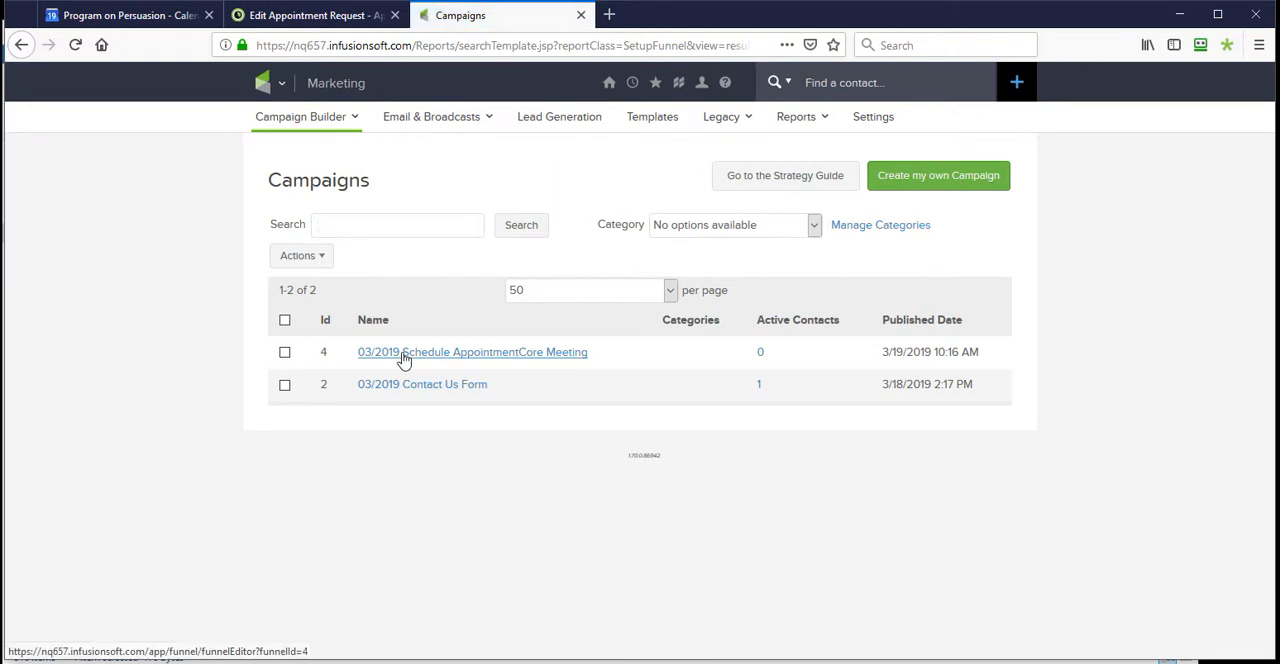
left_click(403, 356)
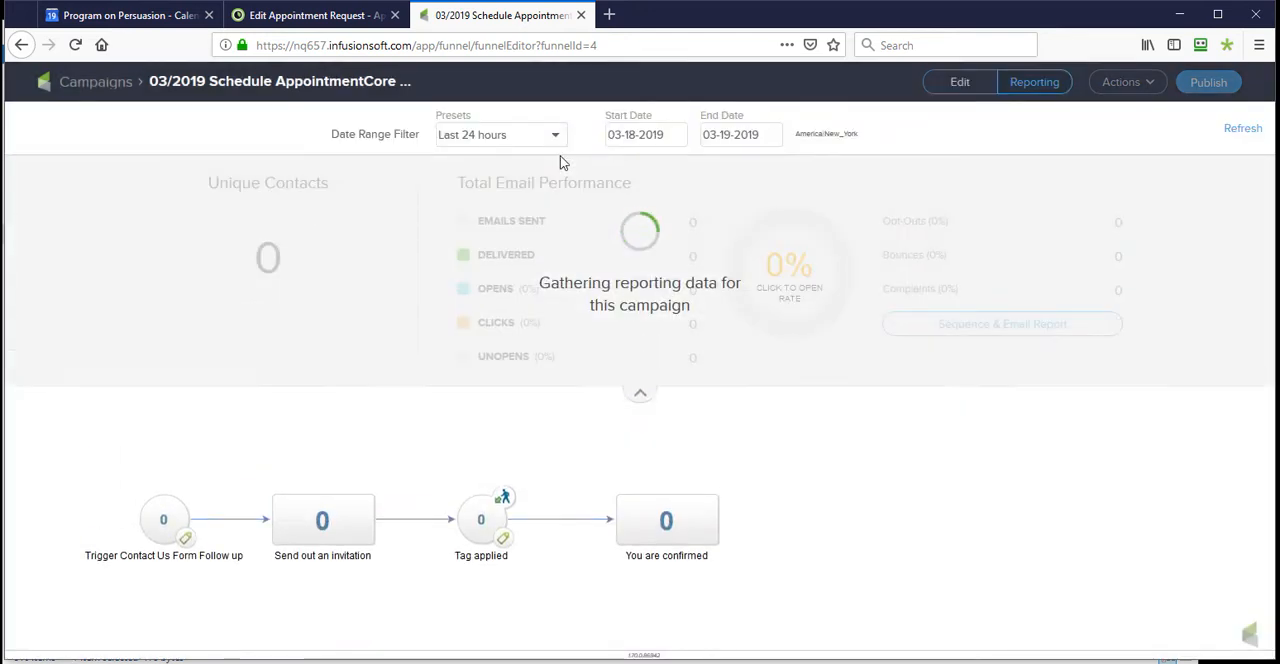
left_click(960, 88)
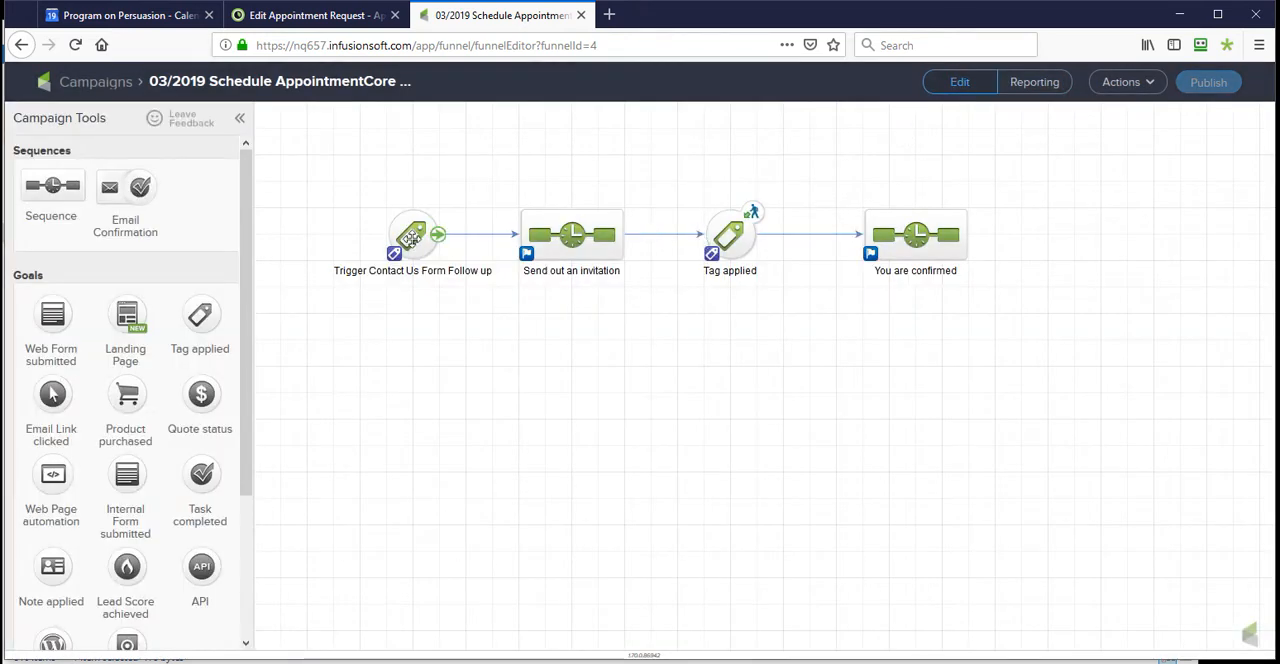
left_click(411, 236)
double_click(566, 238)
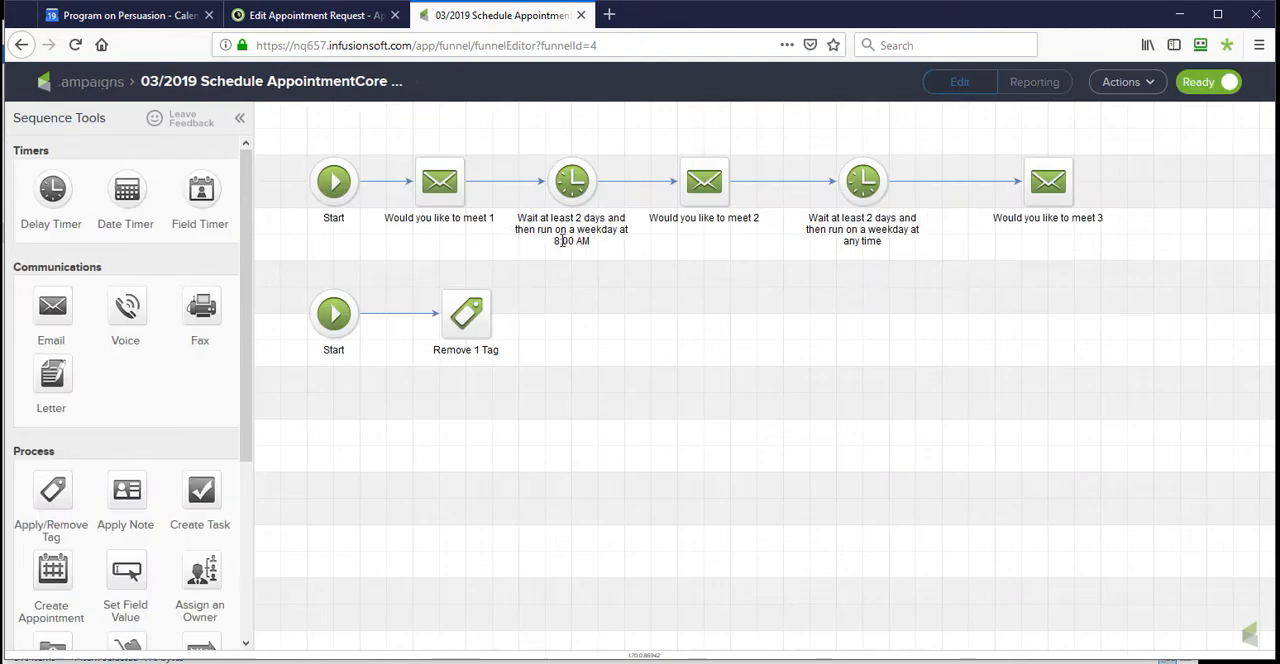
- Open the "Would you like to meet 1" email, review its signature and Schedule Time with Me button URL, and return to the sequence
double_click(440, 190)
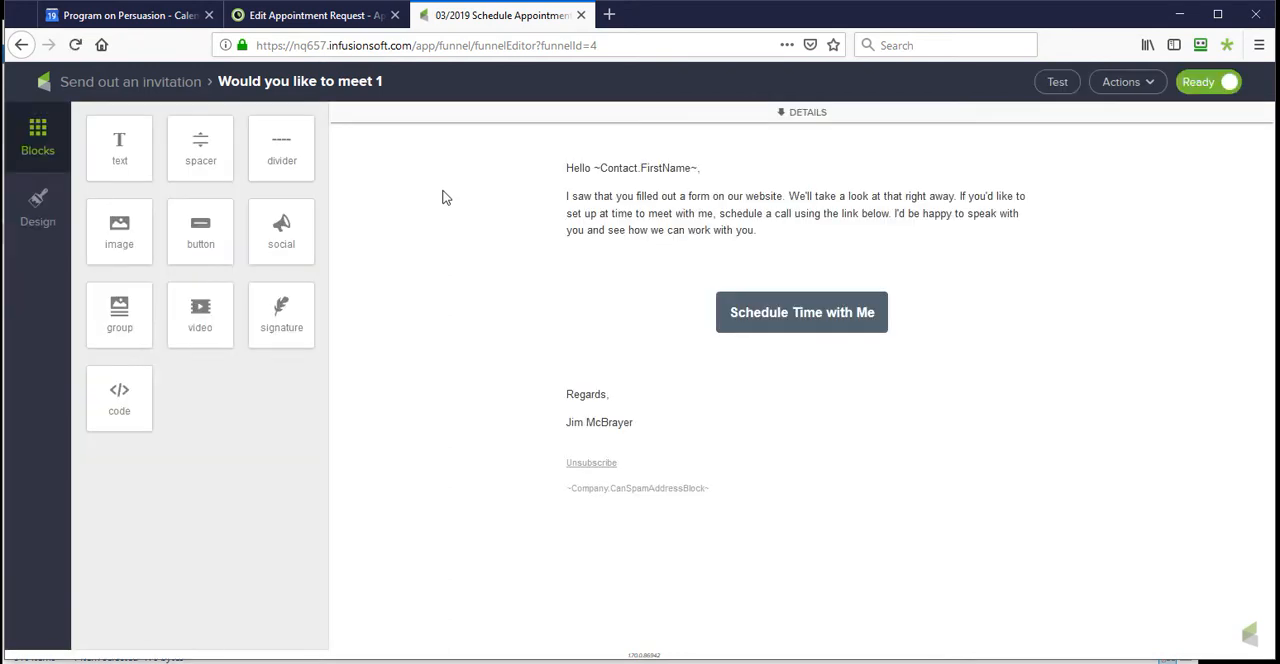
left_click_drag(650, 422, 548, 398)
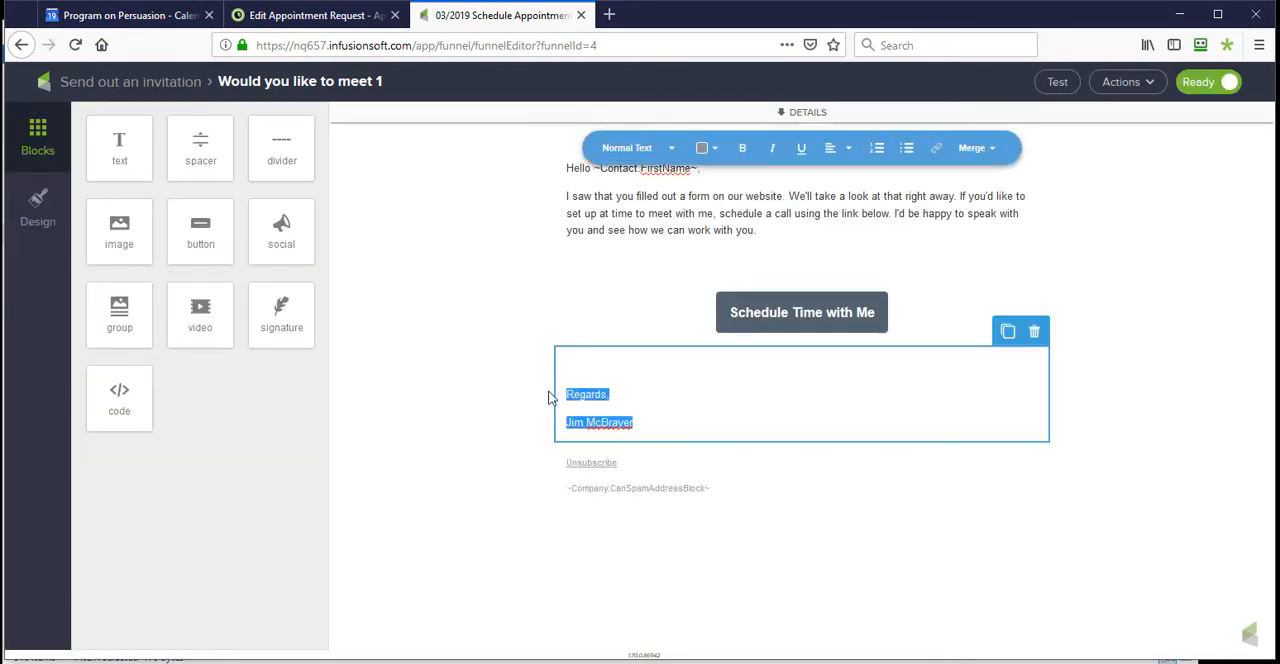
left_click(635, 420)
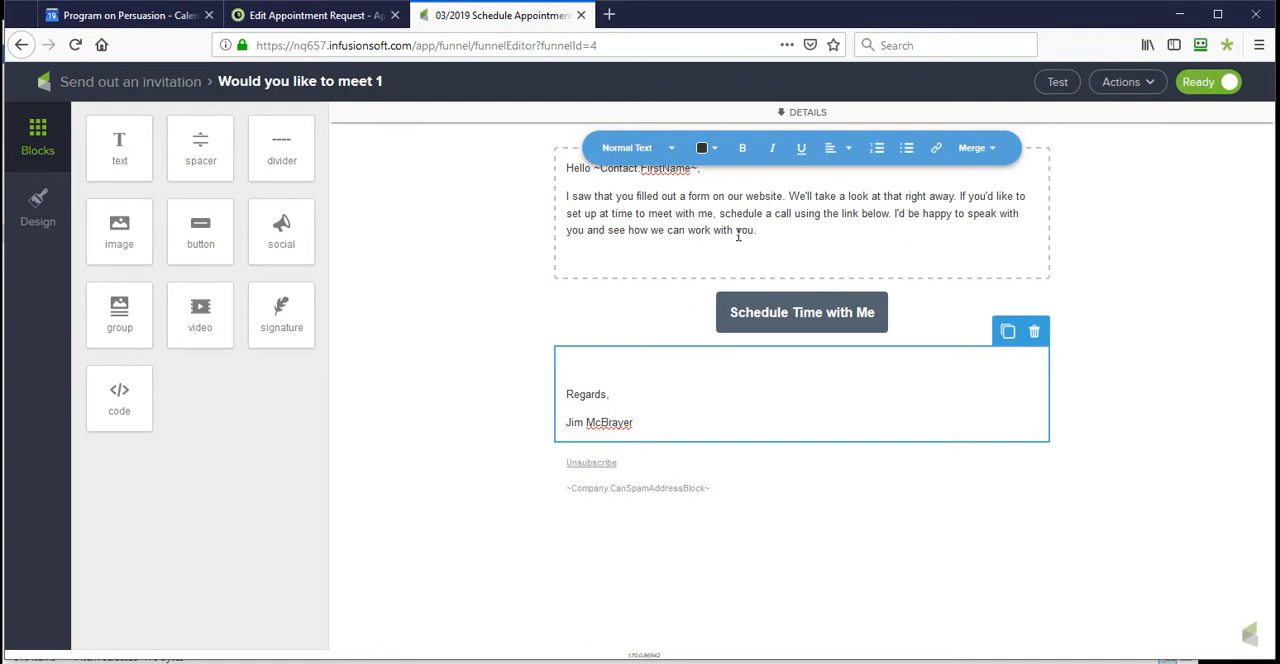
left_click(790, 305)
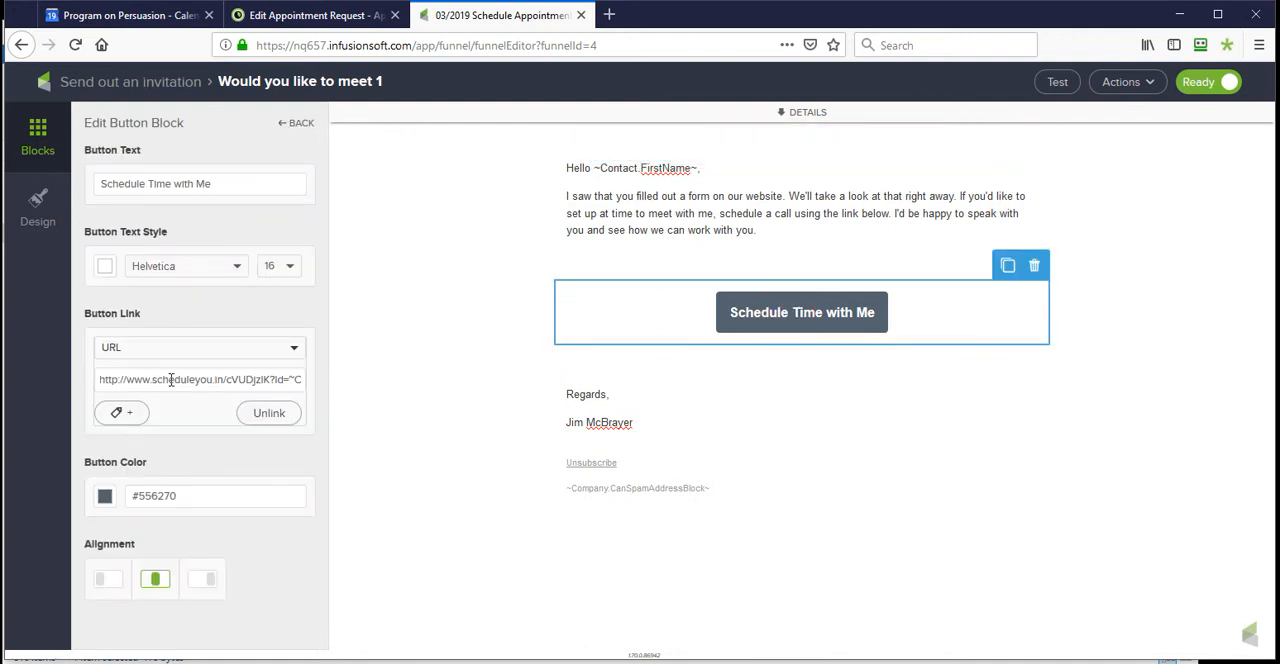
left_click_drag(102, 381, 313, 377)
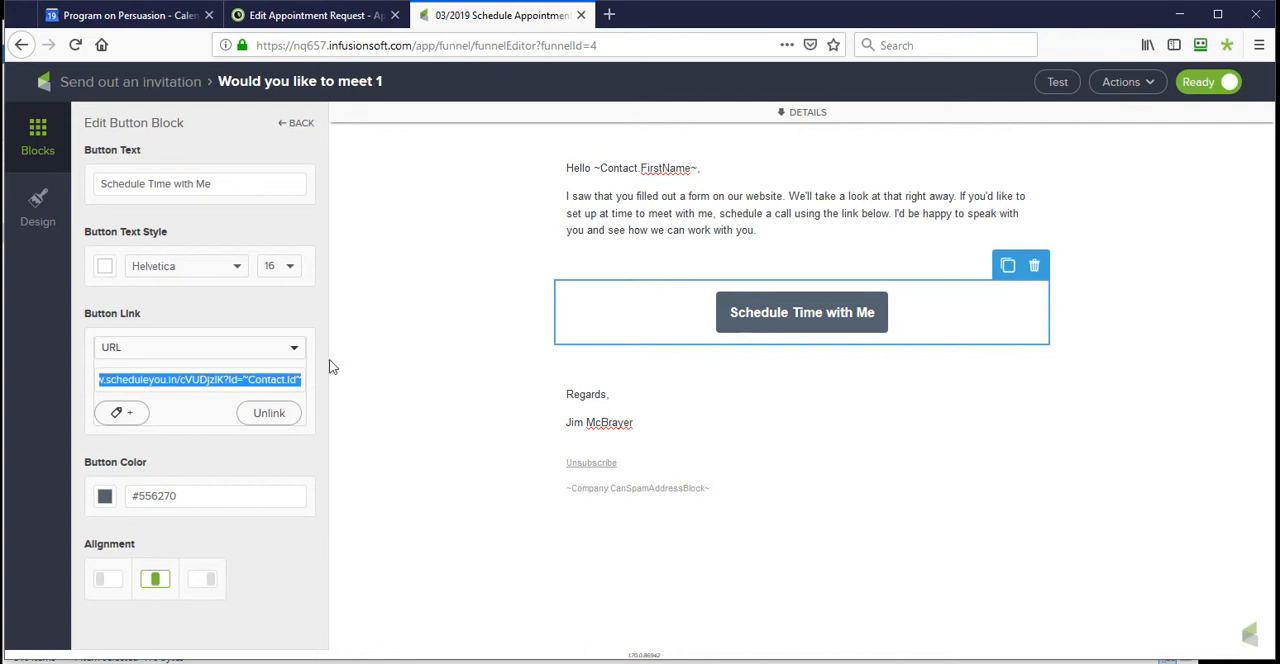
left_click(155, 86)
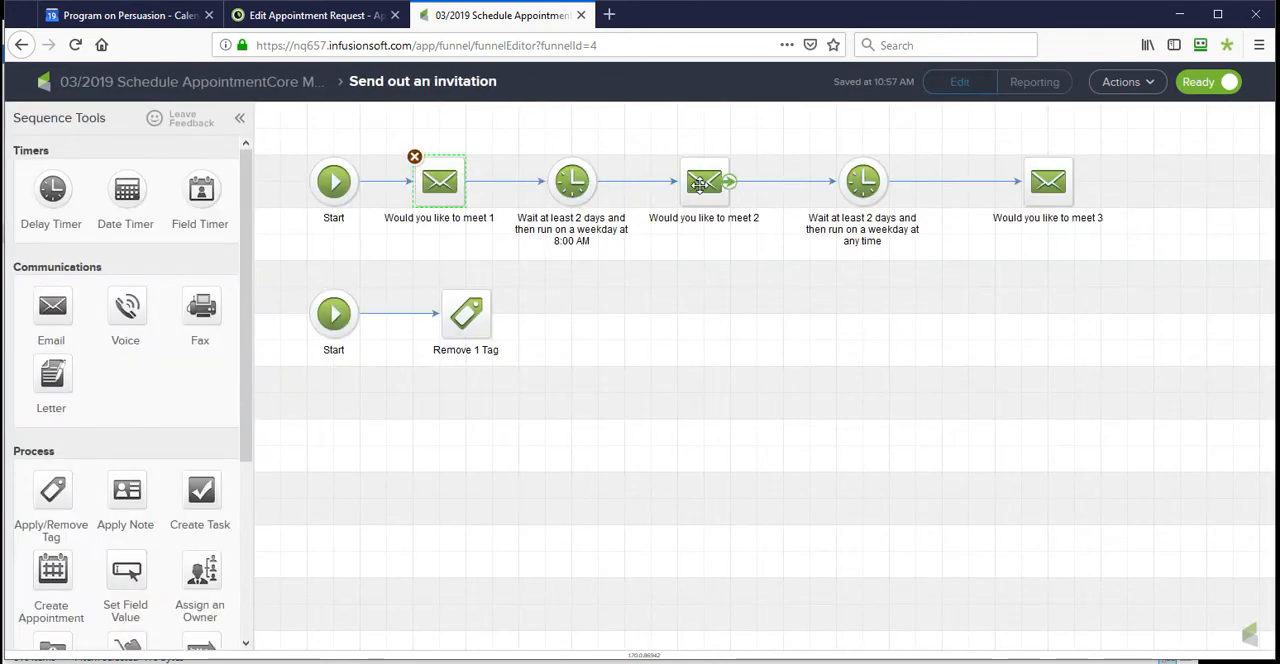
- Open the "Would you like to meet 2" email, expand its details to check the subject line, and return to the sequence
double_click(701, 183)
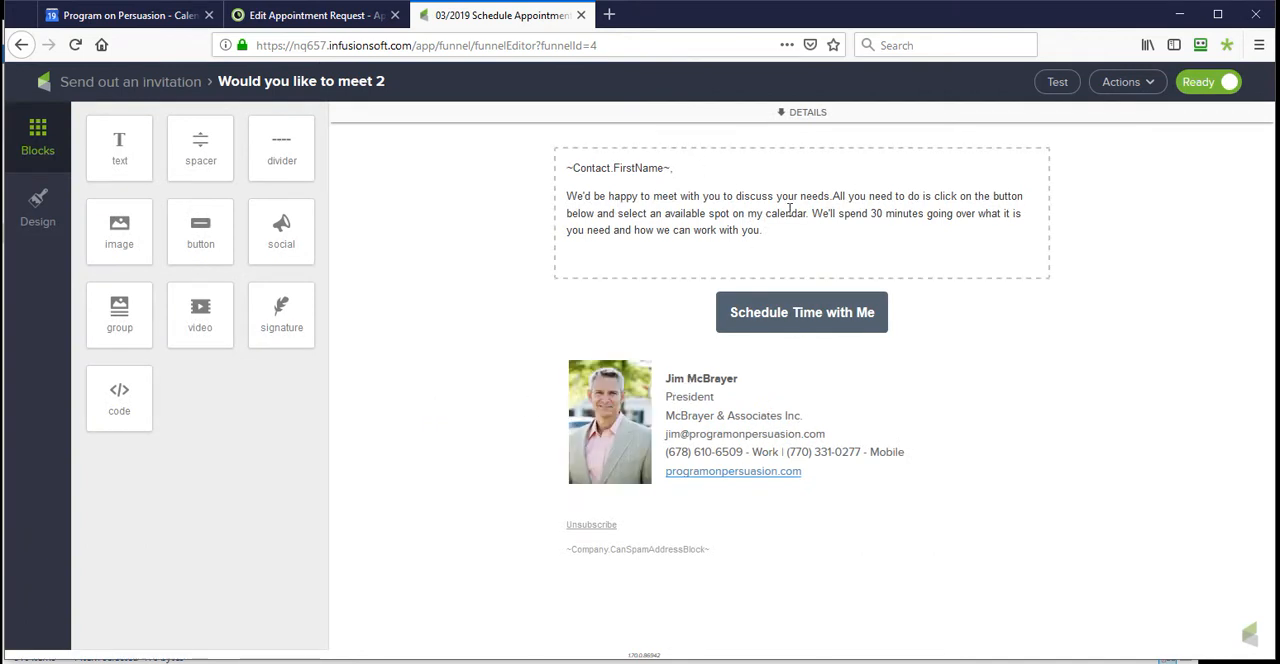
left_click(808, 112)
left_click(610, 188)
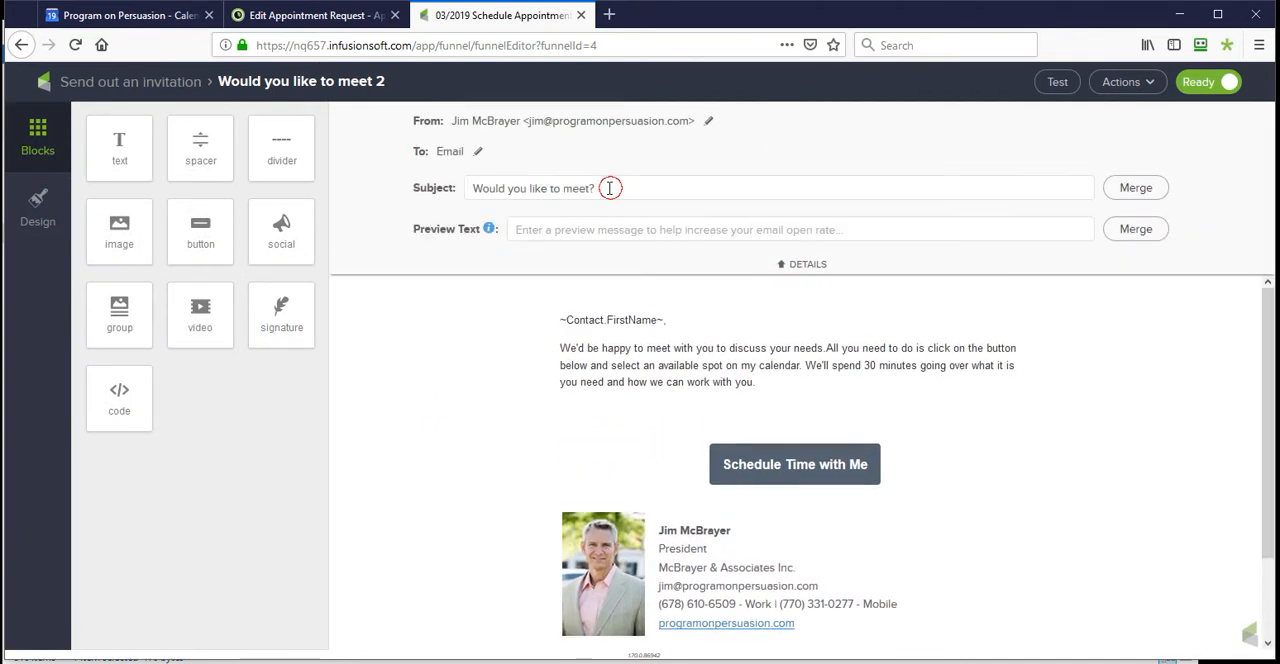
left_click_drag(610, 188, 340, 186)
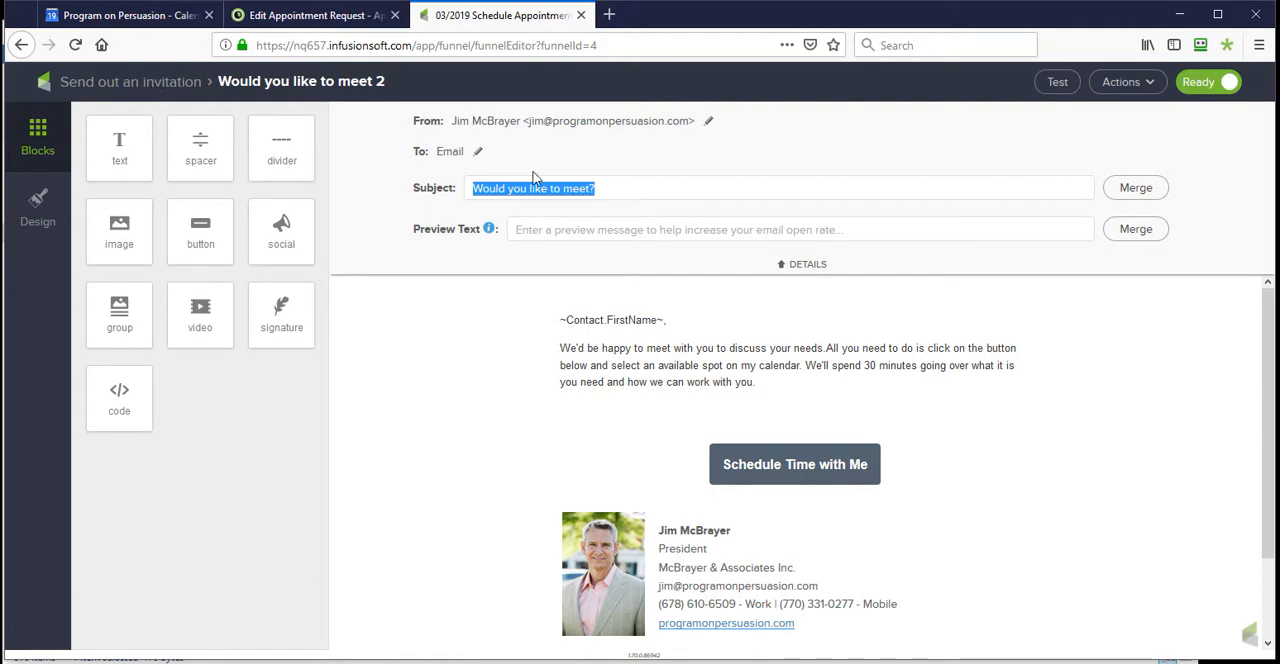
left_click(155, 91)
- View the "Would you like to meet 3" email, and go back to the campaign's main canvas
left_click(1047, 183)
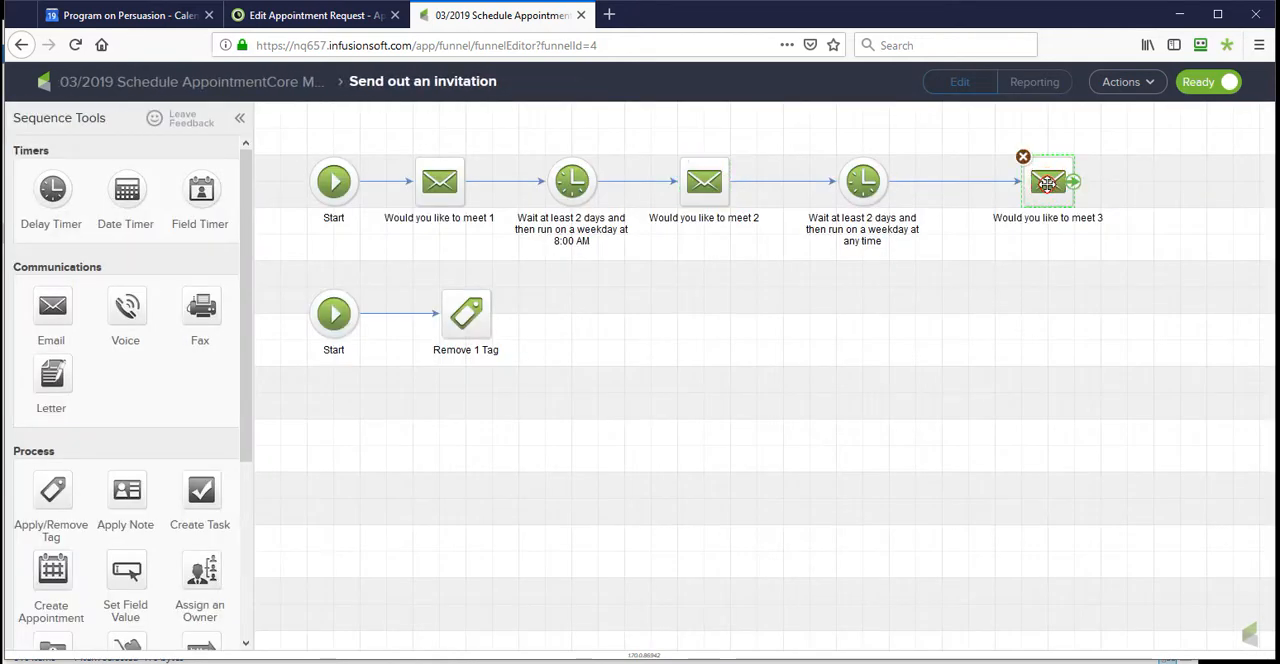
double_click(1047, 183)
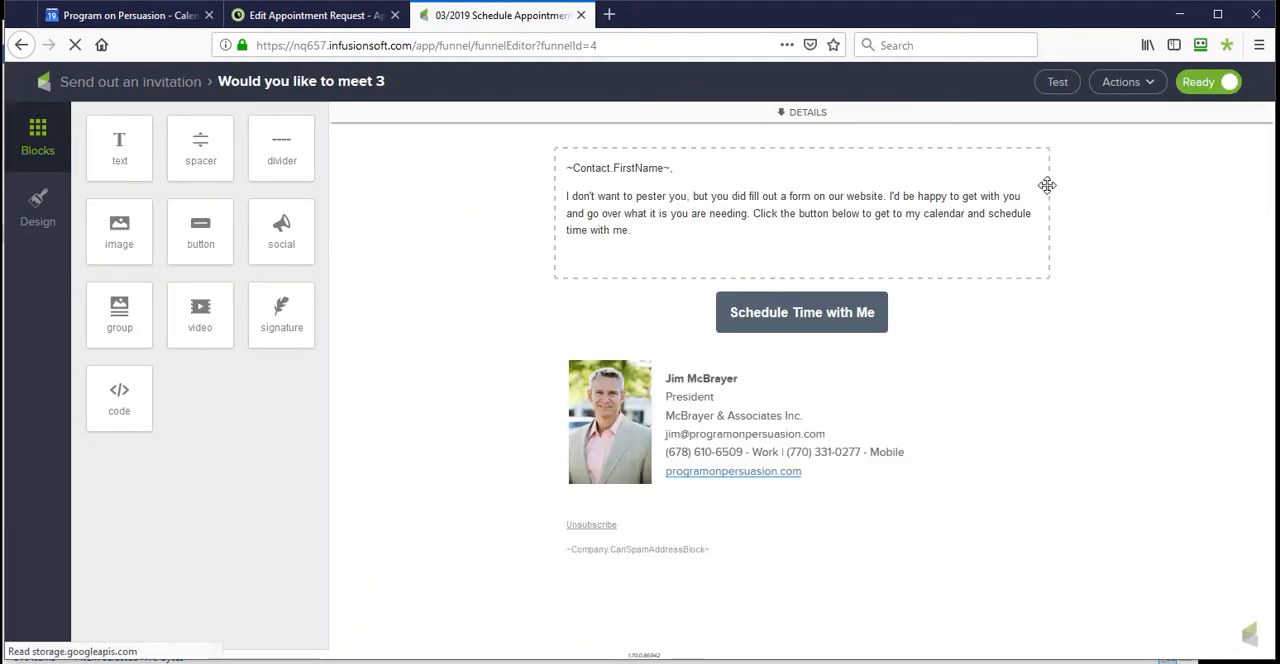
left_click(114, 84)
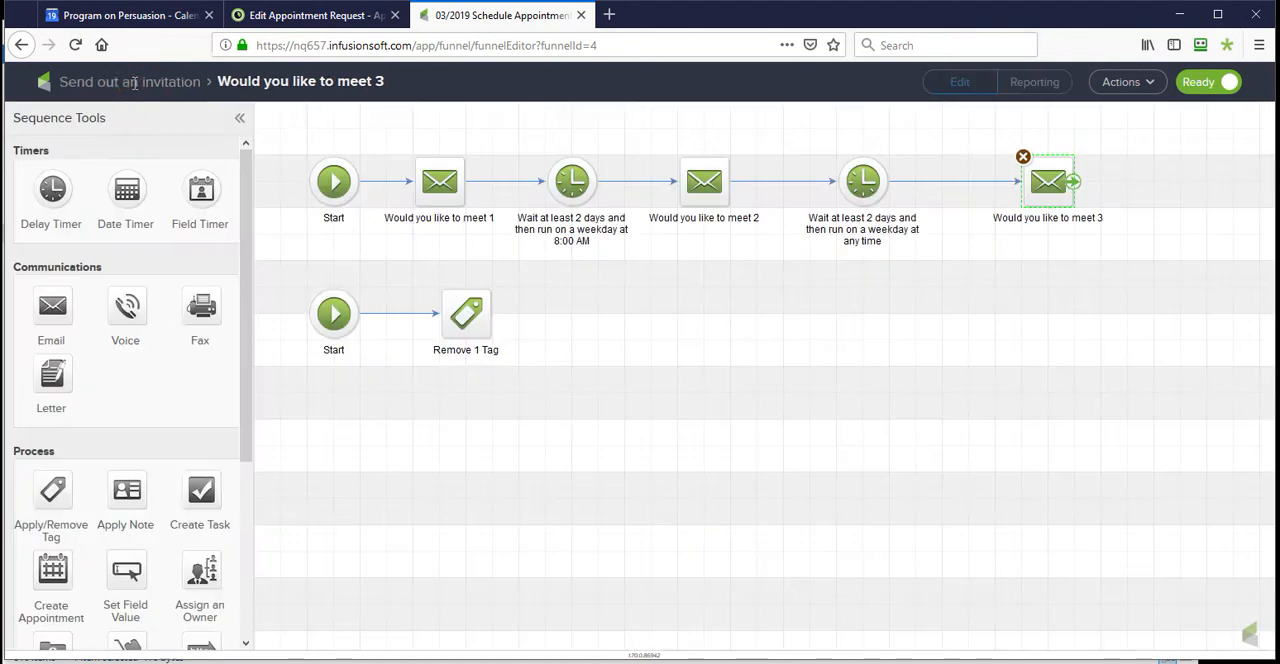
left_click(114, 84)
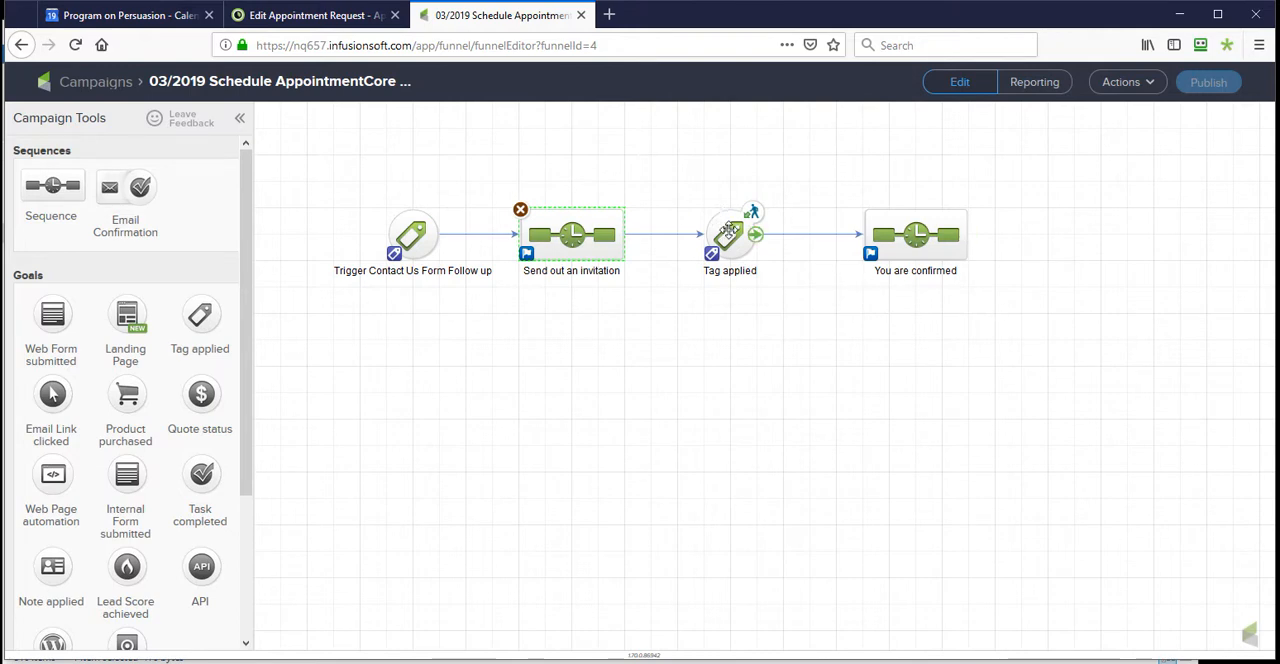
- Set the "Tag applied" goal as achievable by Contacts in this Campaign and save the goal settings
left_click(730, 238)
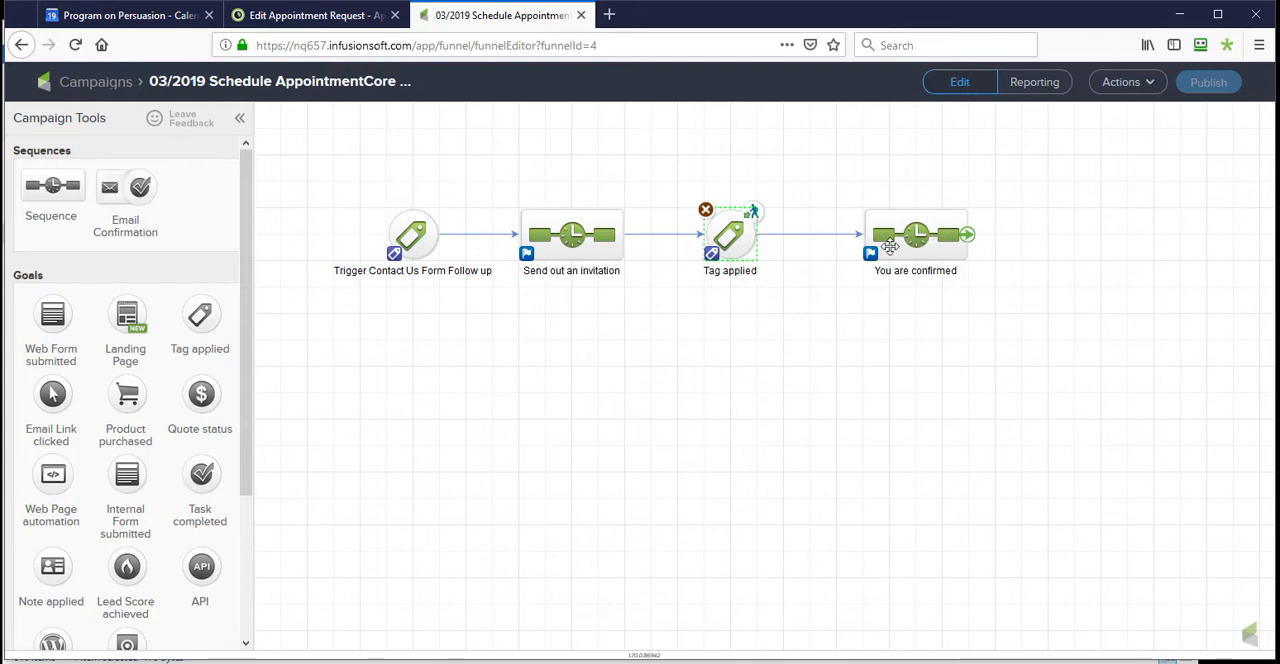
double_click(712, 259)
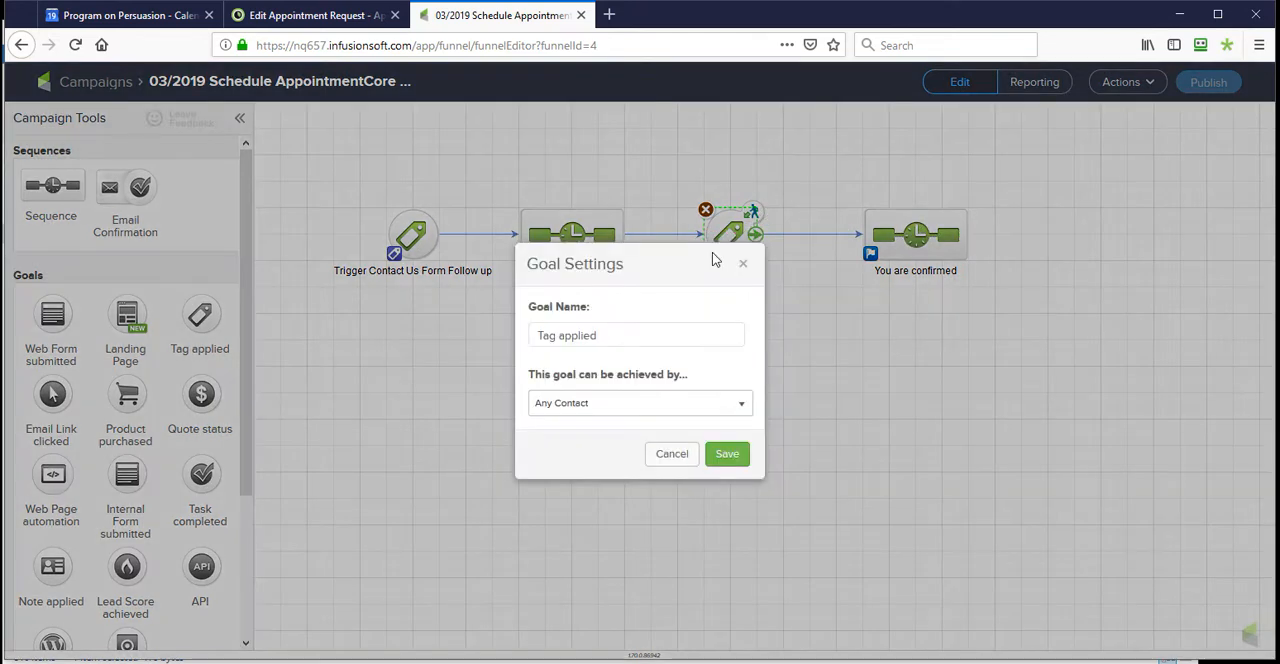
left_click(610, 405)
left_click(603, 430)
left_click(729, 453)
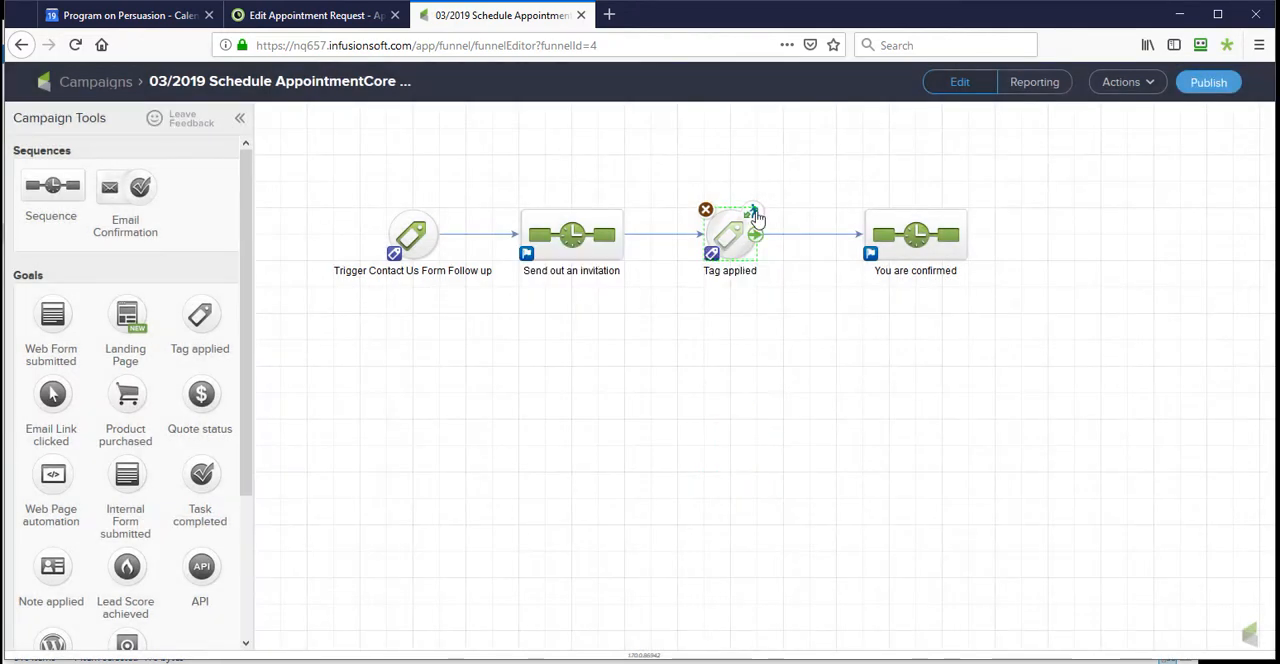
- Set the "Tag applied" goal as achievable by Any Contact and save the goal settings
double_click(745, 230)
left_click(612, 403)
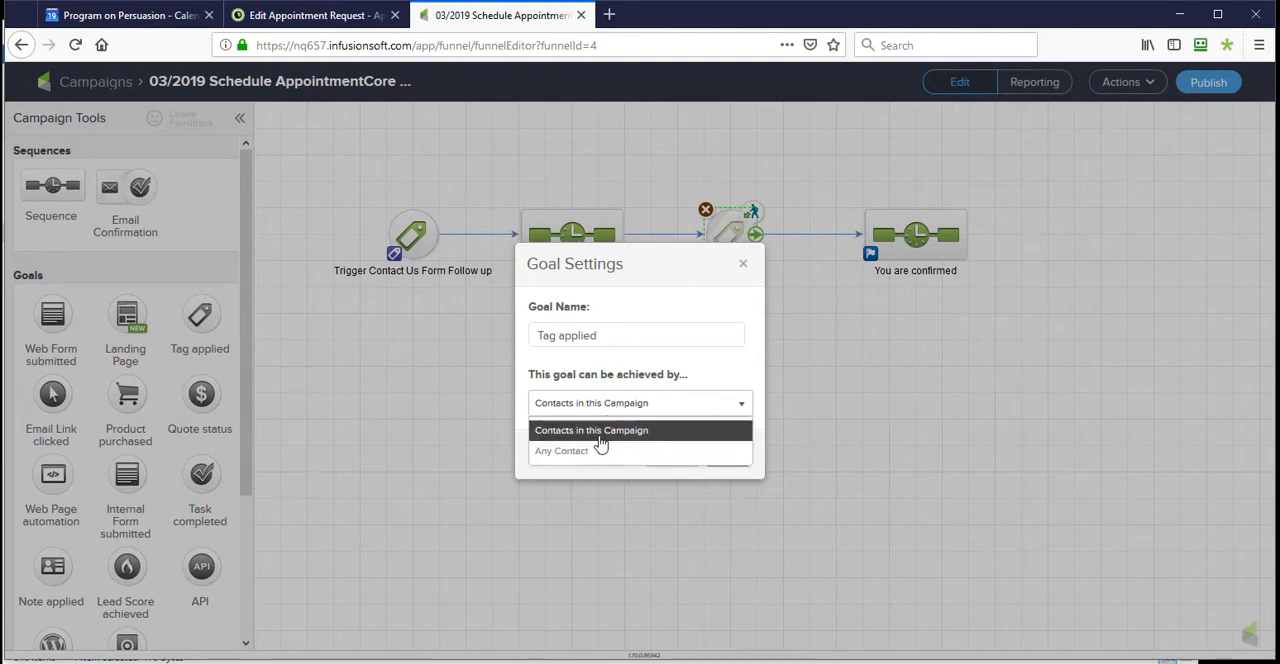
left_click(585, 451)
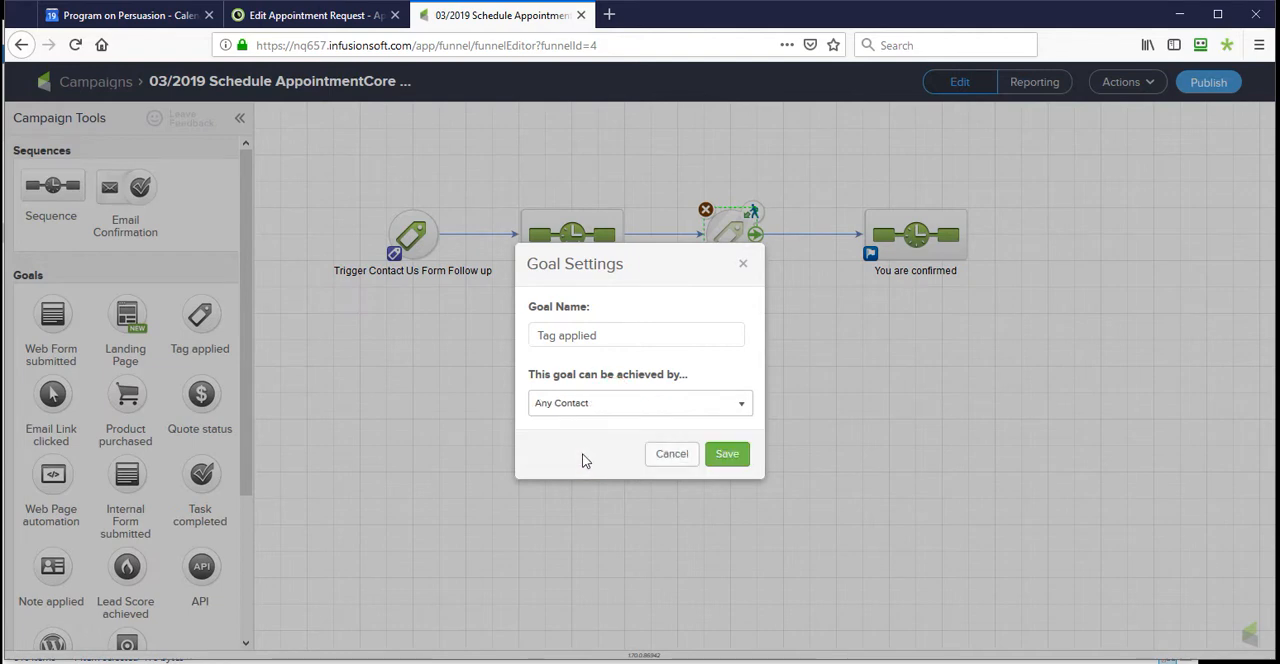
left_click(733, 455)
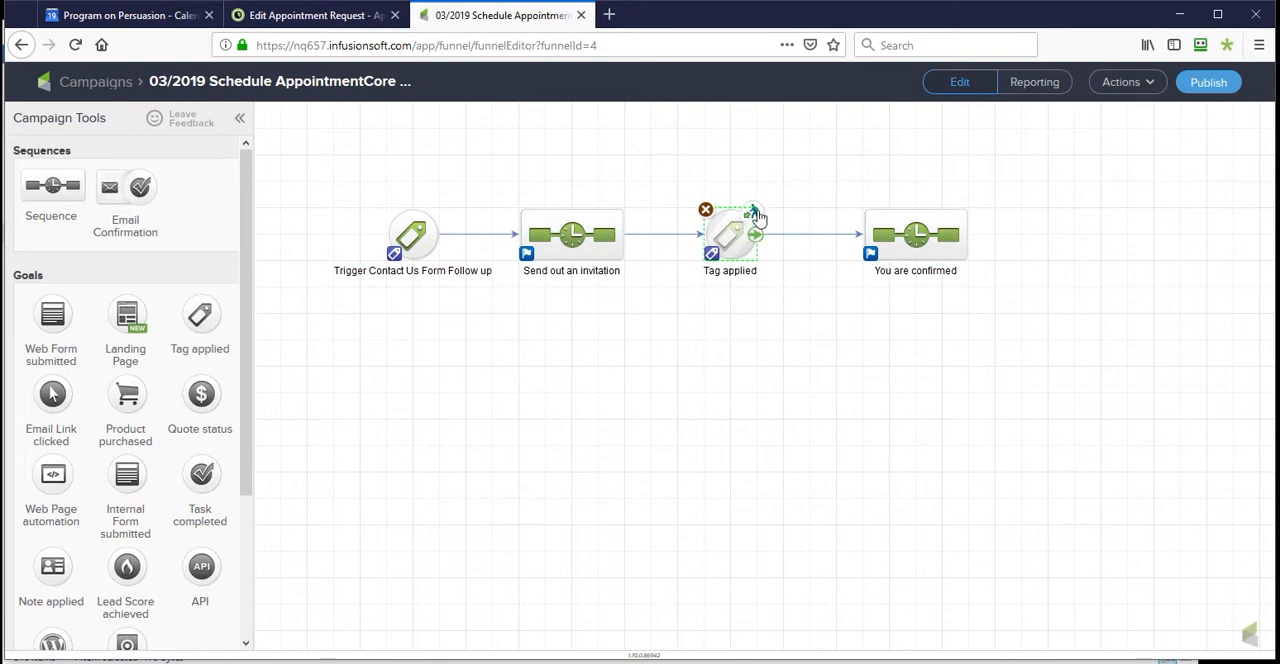
- Check the tag linked to the "Tag applied" goal without changing it, and switch to AppointmentCore's list of booking links
double_click(712, 257)
left_click(667, 457)
left_click(335, 12)
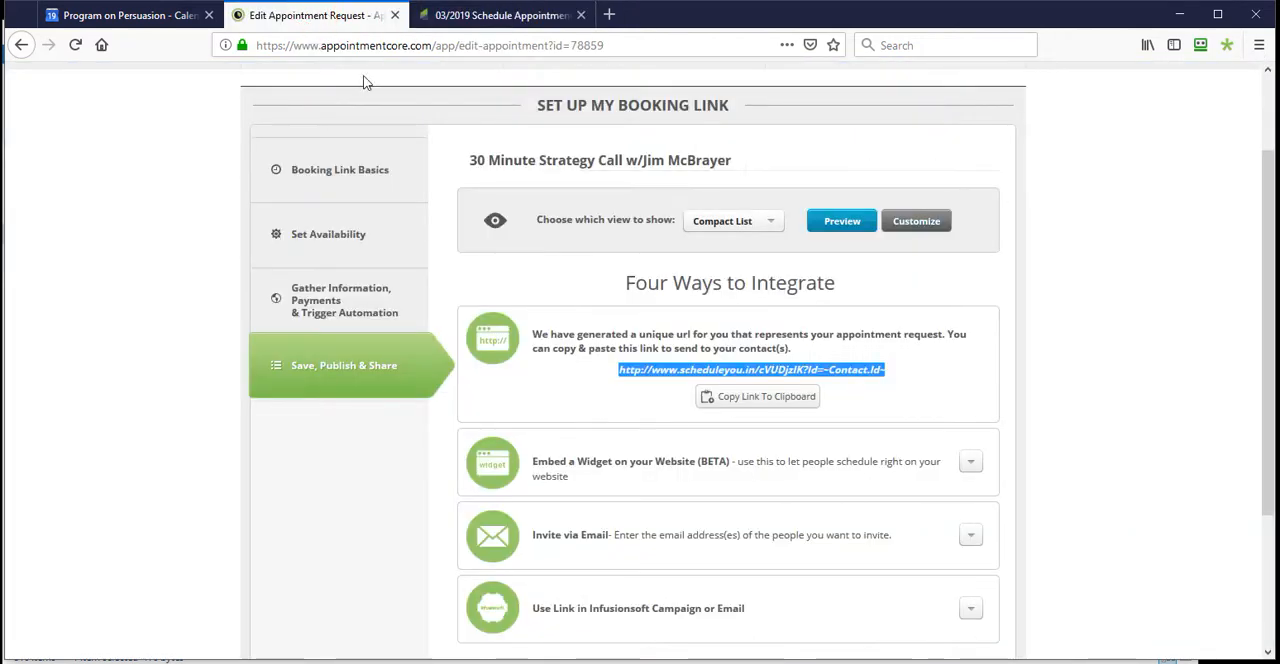
scroll(662, 151, "up", 2)
left_click(651, 168)
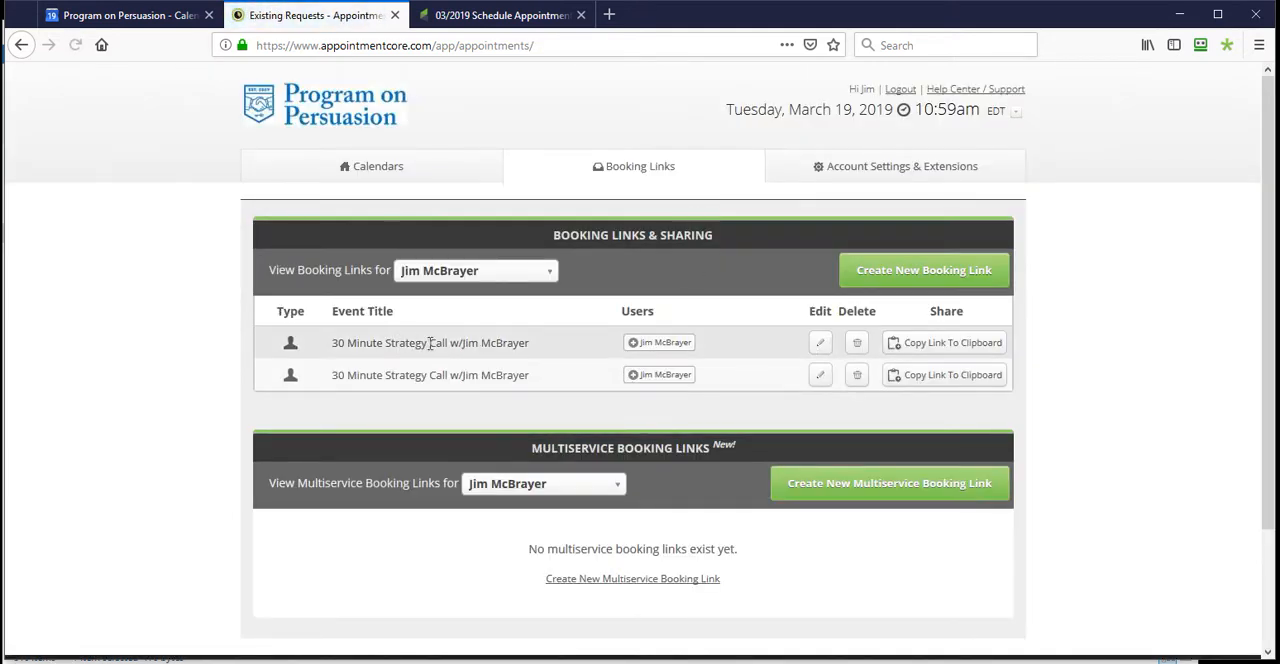
- Switch back to the Infusionsoft campaign, open the "You are confirmed" sequence and inspect its Remove 1 Tag settings without changing them
left_click(506, 15)
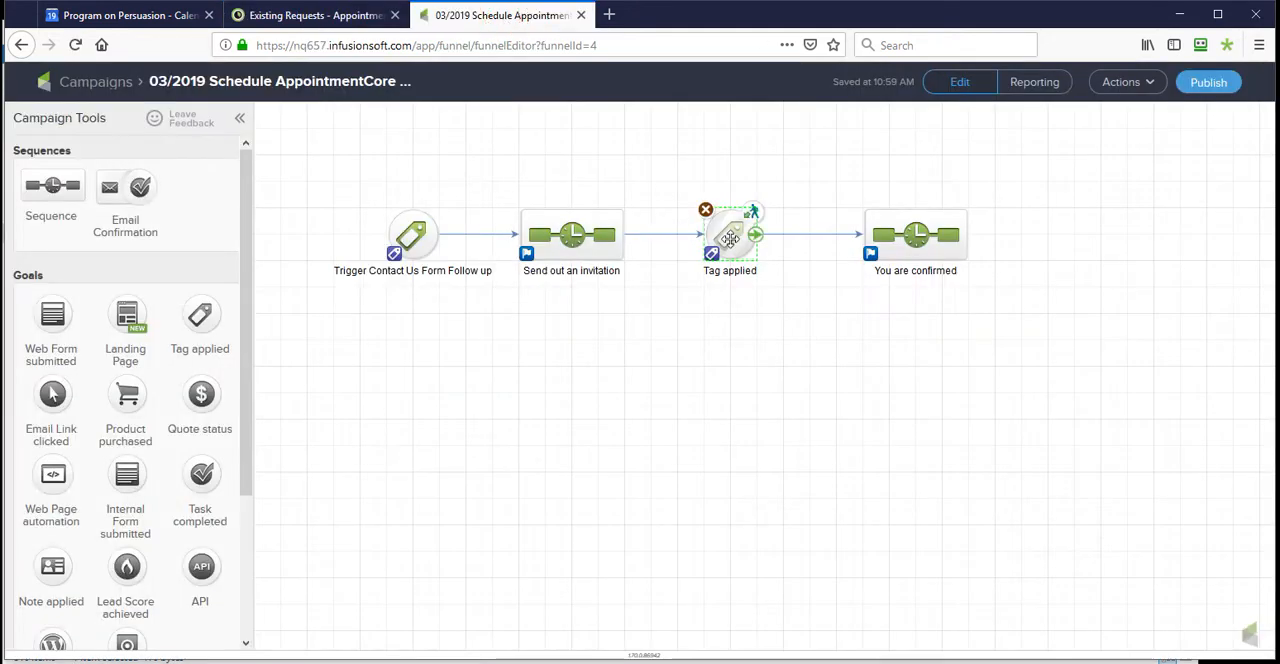
double_click(914, 233)
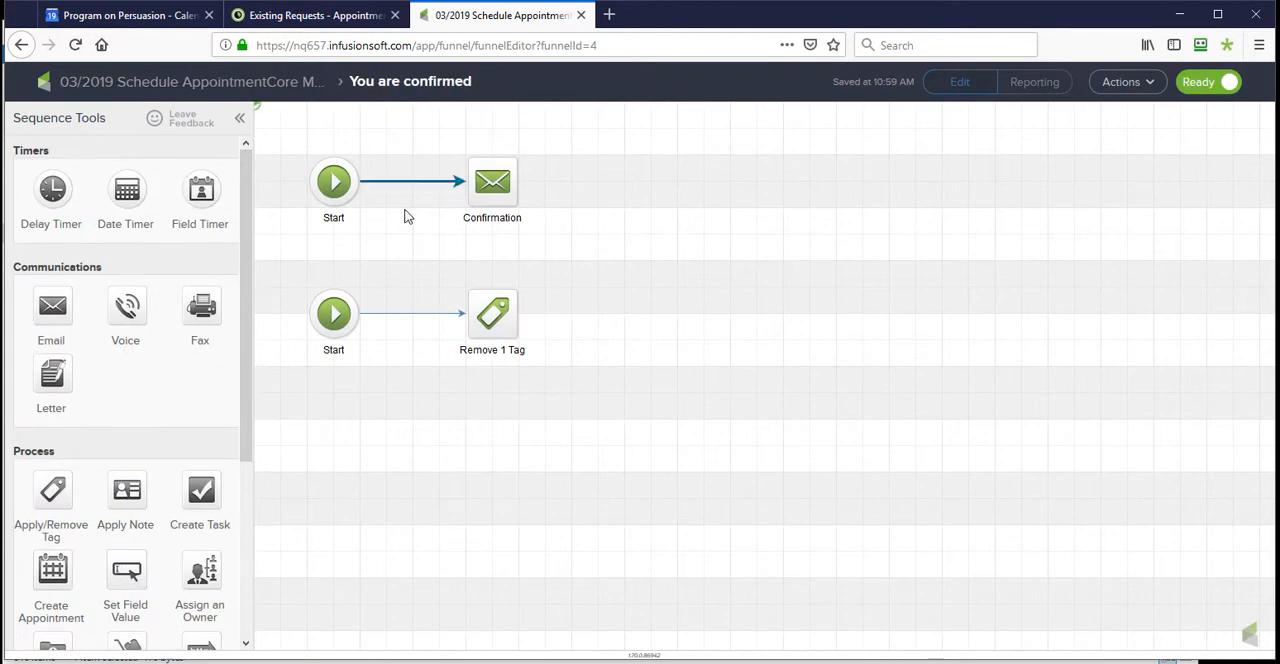
left_click(492, 318)
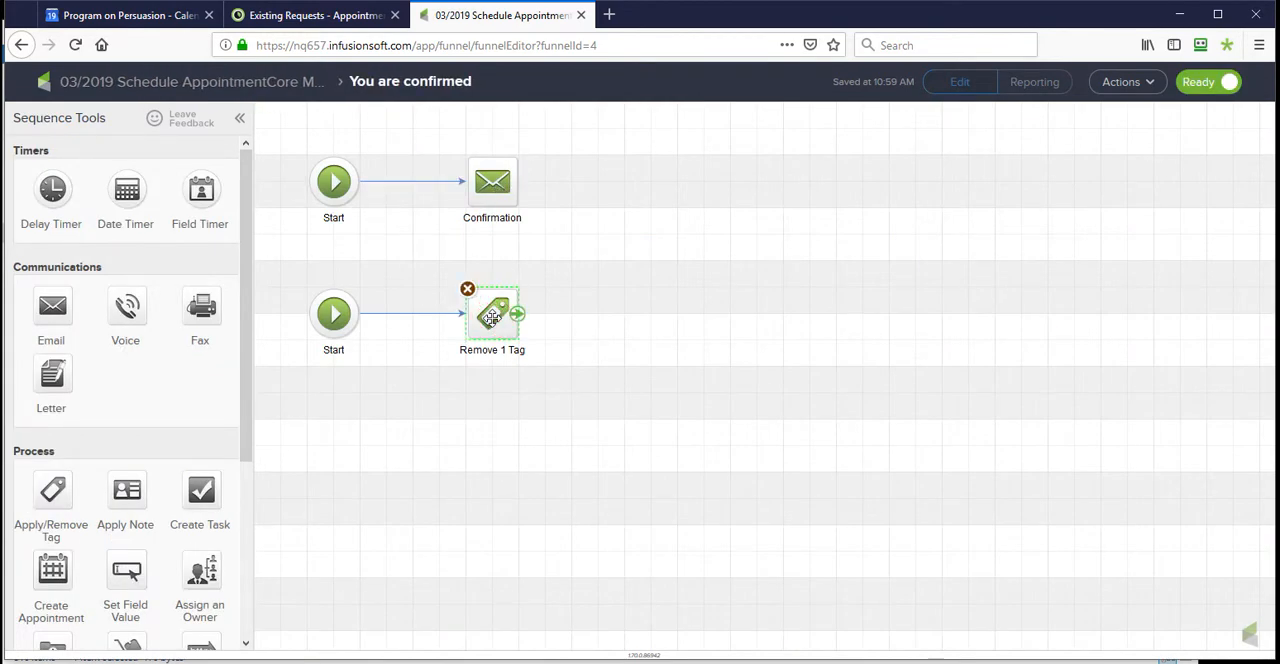
double_click(492, 318)
left_click(666, 443)
- Open the Confirmation email and highlight its appointment details and Phone1 merge fields without editing them
double_click(492, 184)
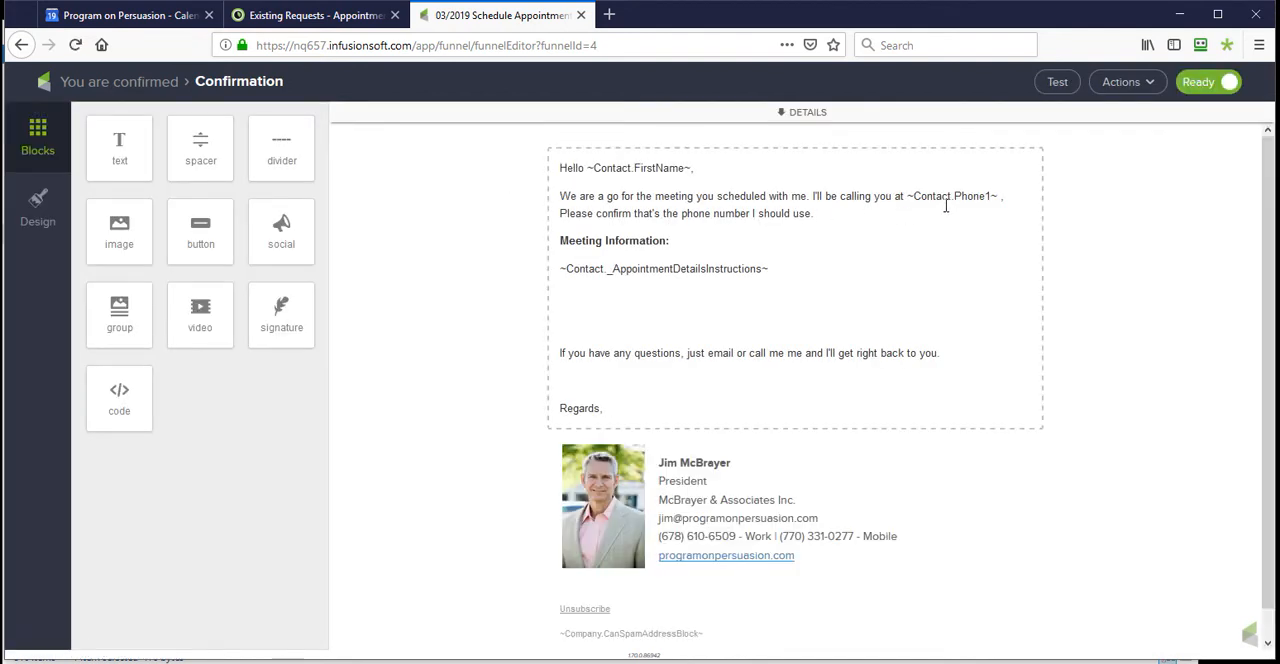
left_click_drag(789, 268, 531, 337)
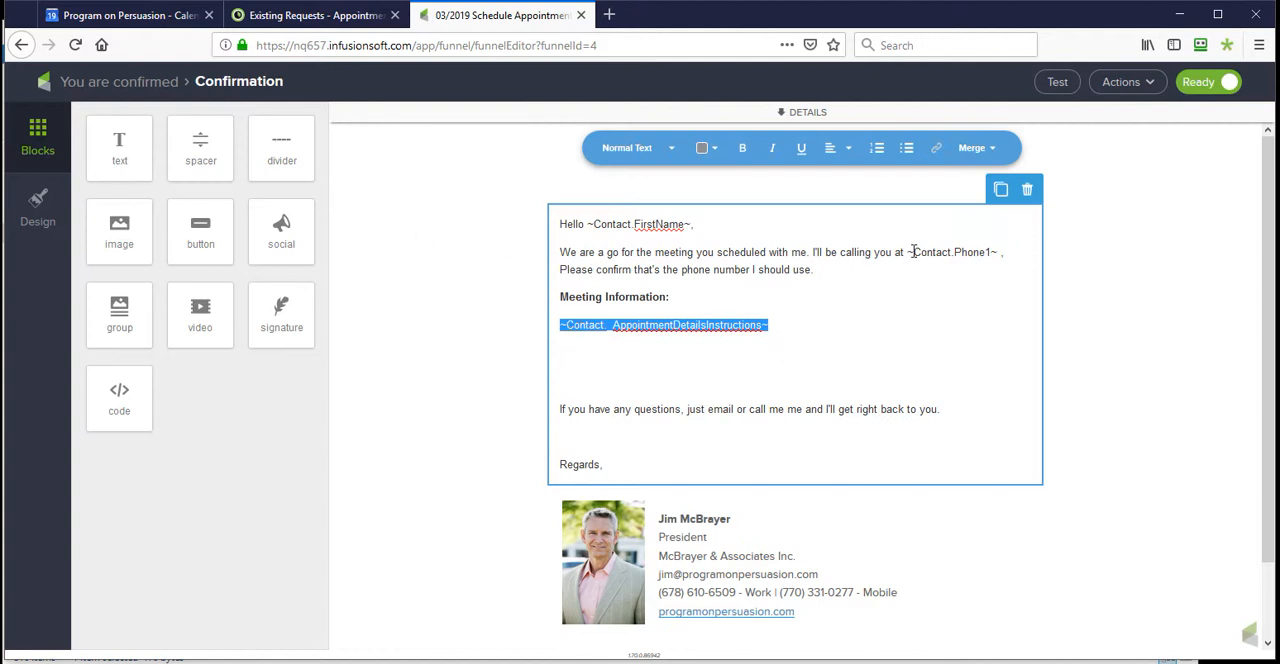
left_click_drag(910, 252, 1003, 253)
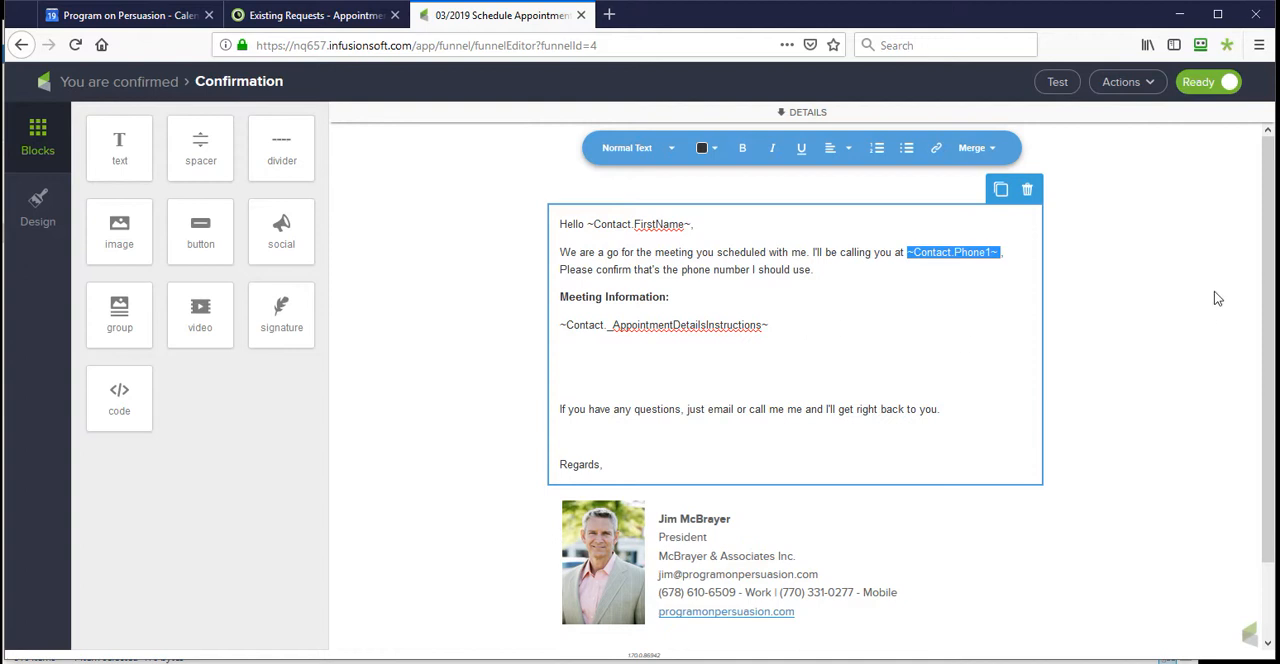
left_click(953, 256)
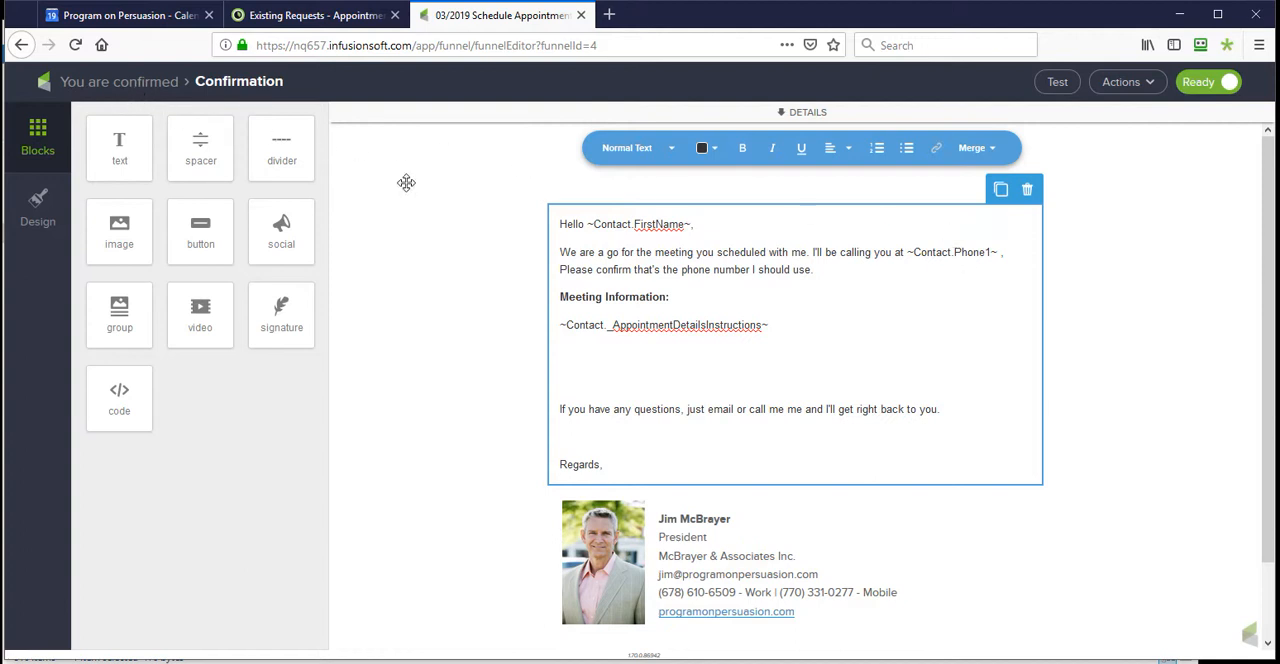
- Leave the Confirmation email and its campaign, returning to the Campaigns list
left_click(150, 85)
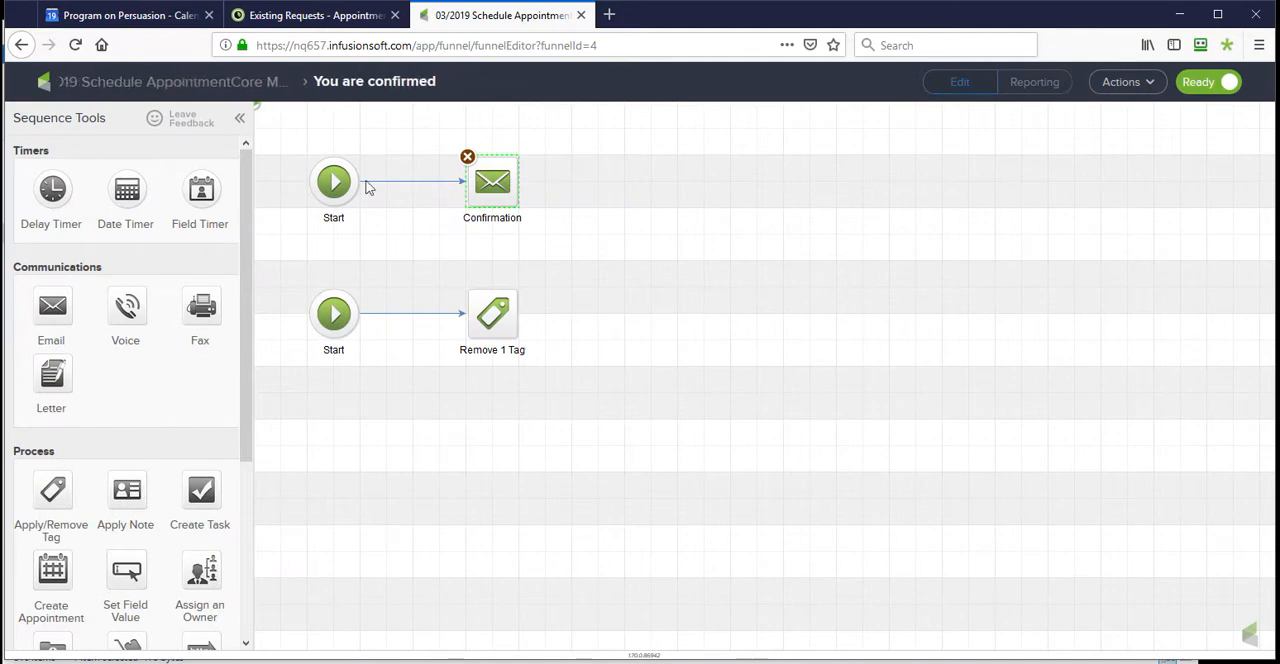
left_click(148, 86)
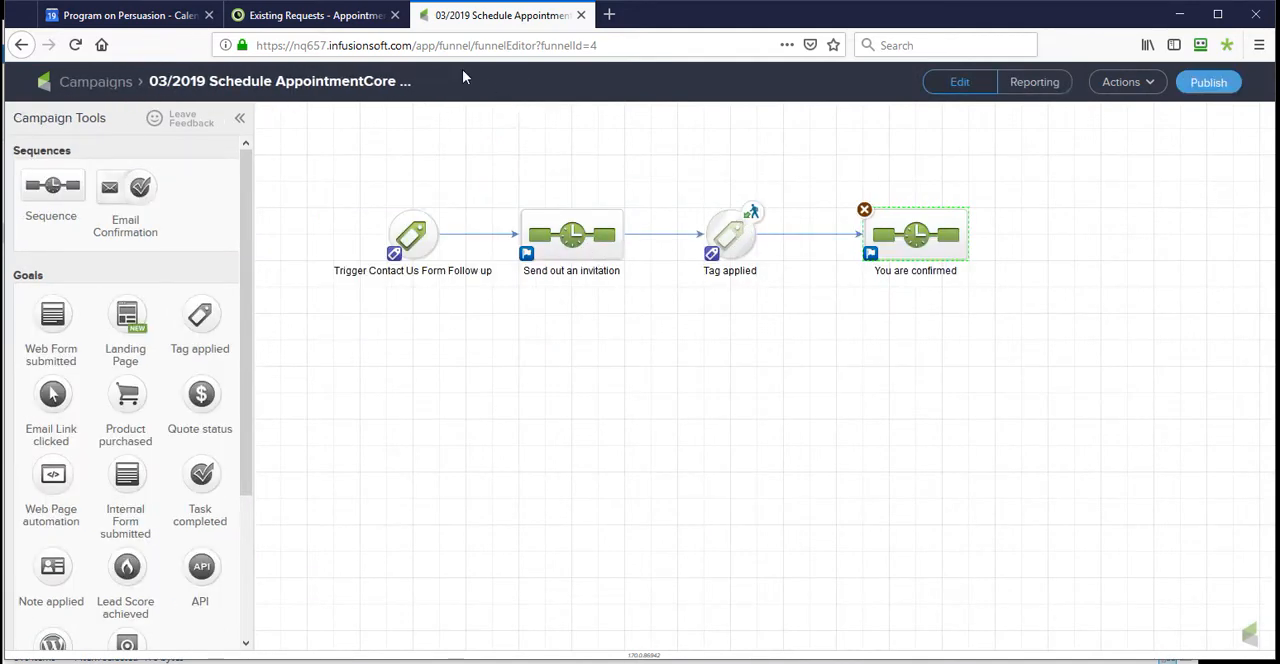
left_click(98, 86)
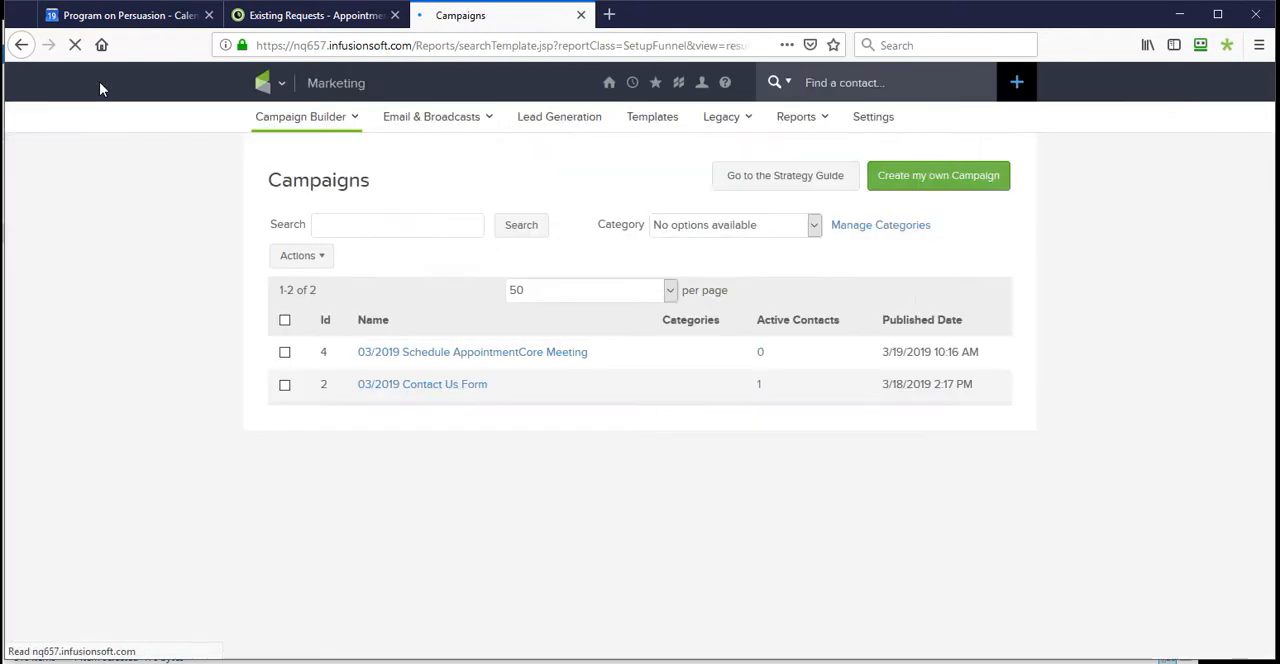
- Search the contacts by the test contact's first name and open the matching contact record
mouse_move(625, 88)
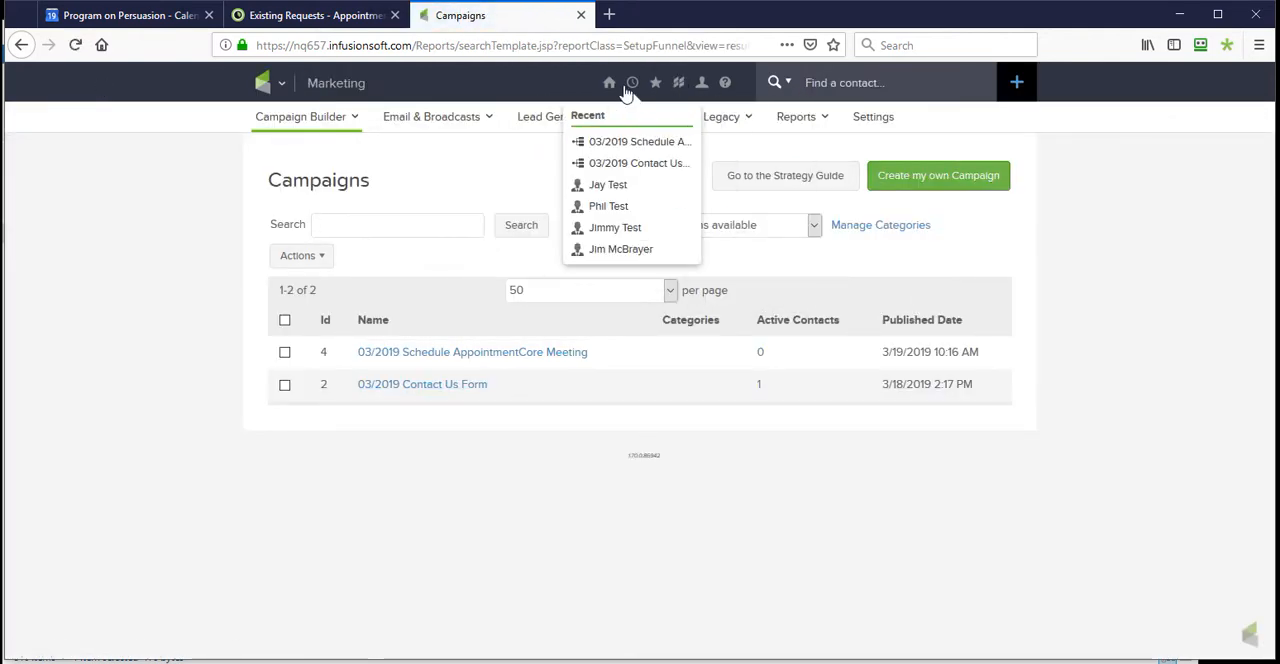
left_click(847, 84)
type("jacki")
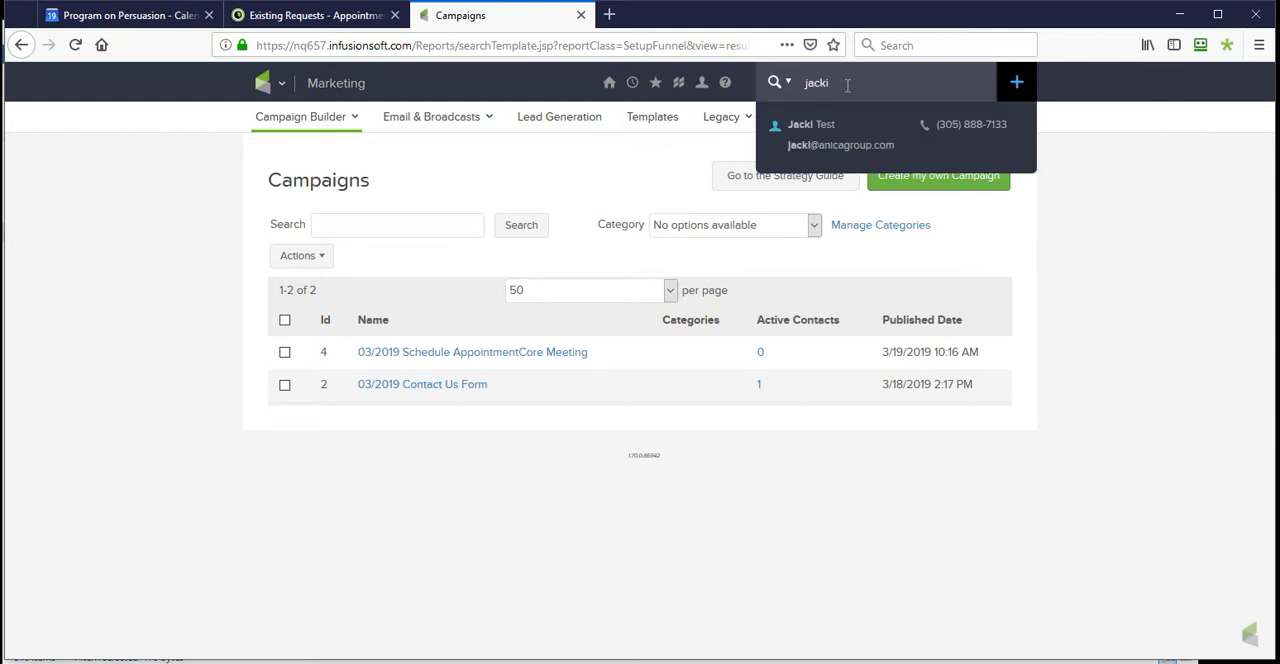
left_click(838, 147)
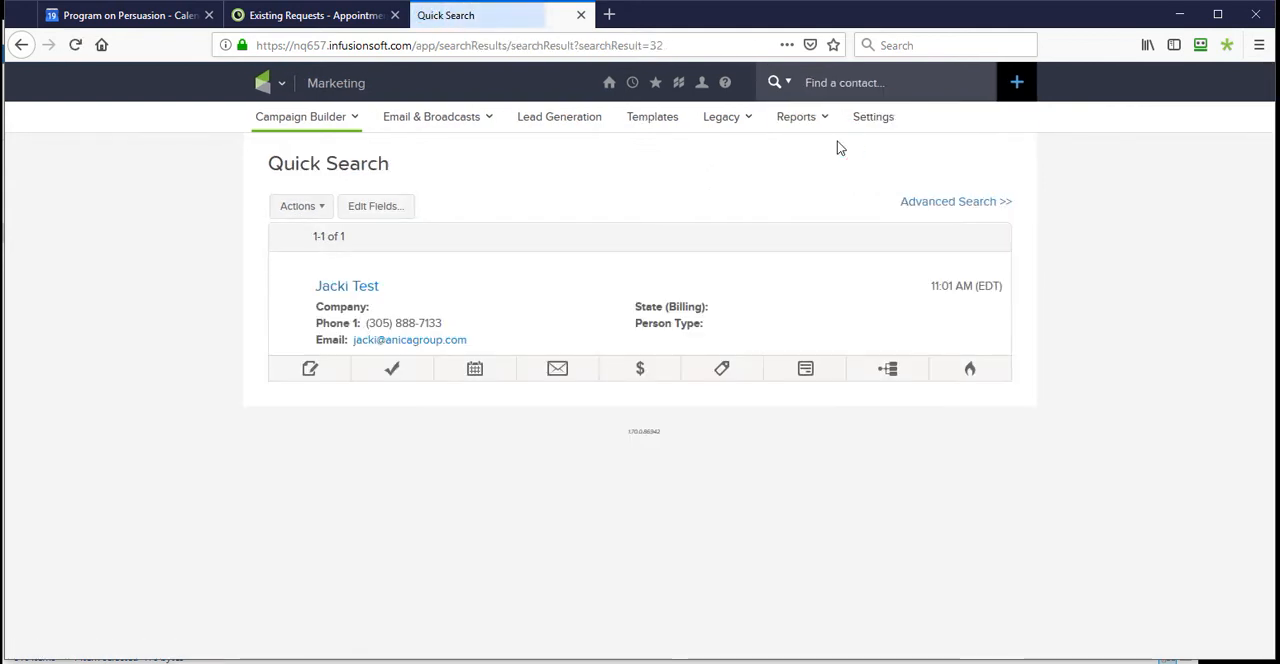
left_click(357, 290)
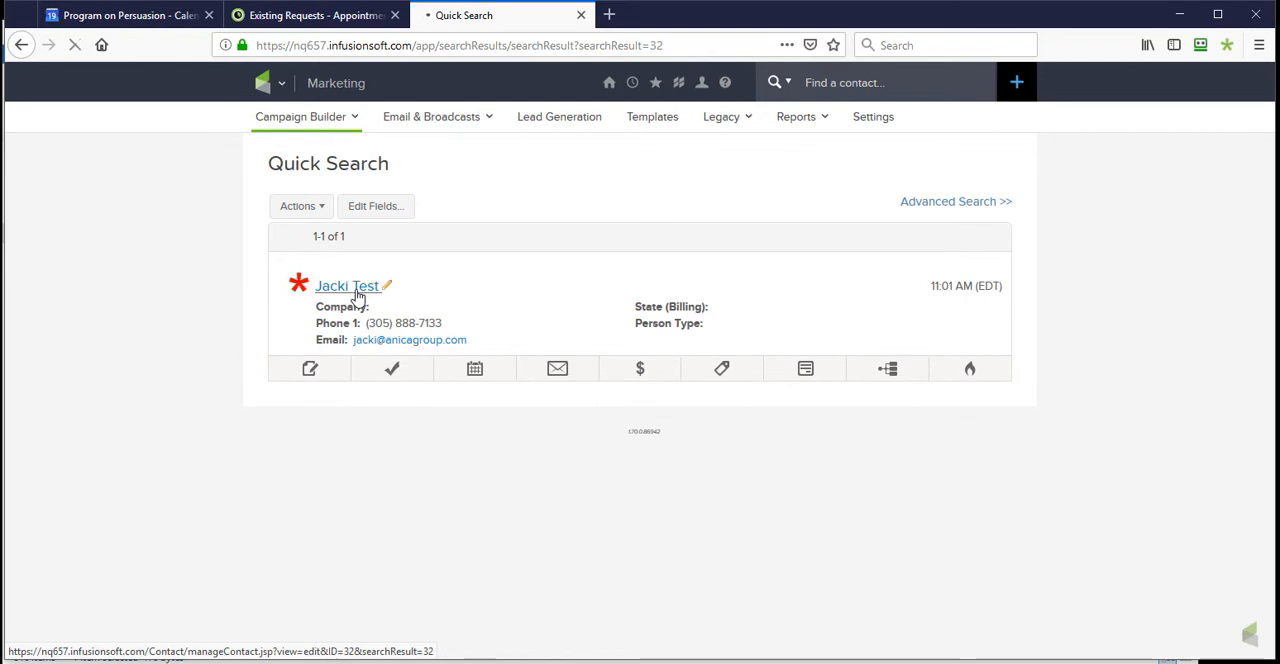
- Show the contact's campaign history and preview the latest "You are confirmed" email sent
scroll(573, 358, "down", 3)
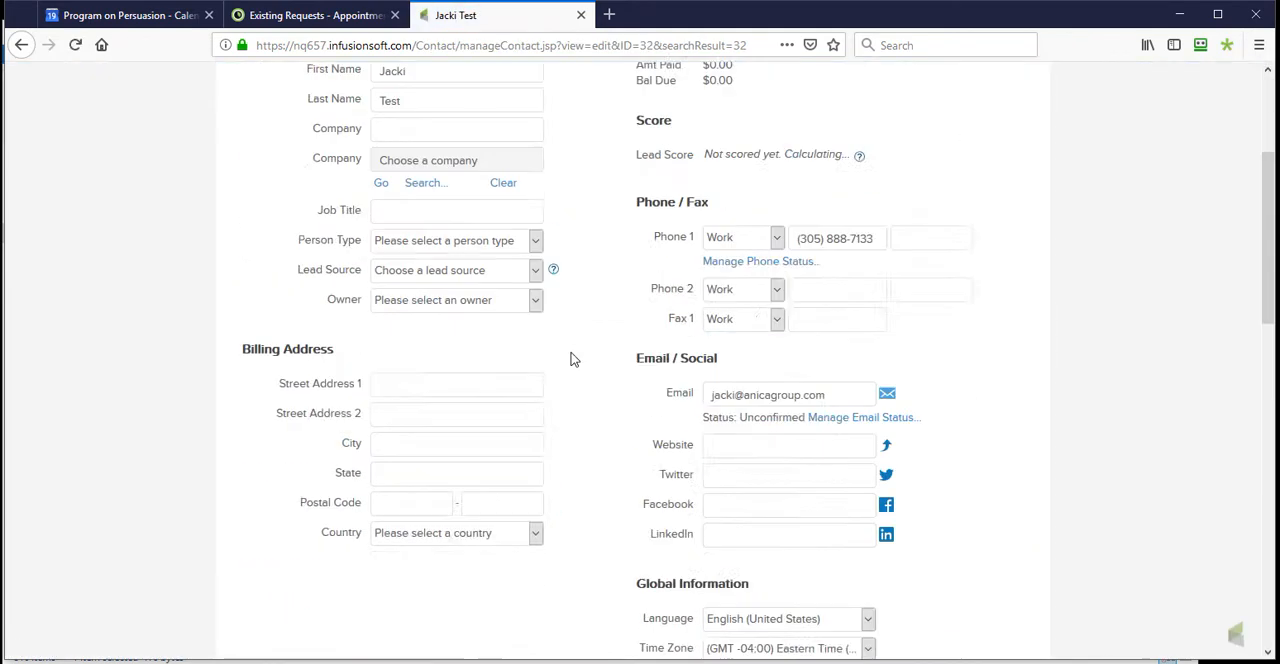
scroll(573, 358, "down", 6)
left_click(751, 252)
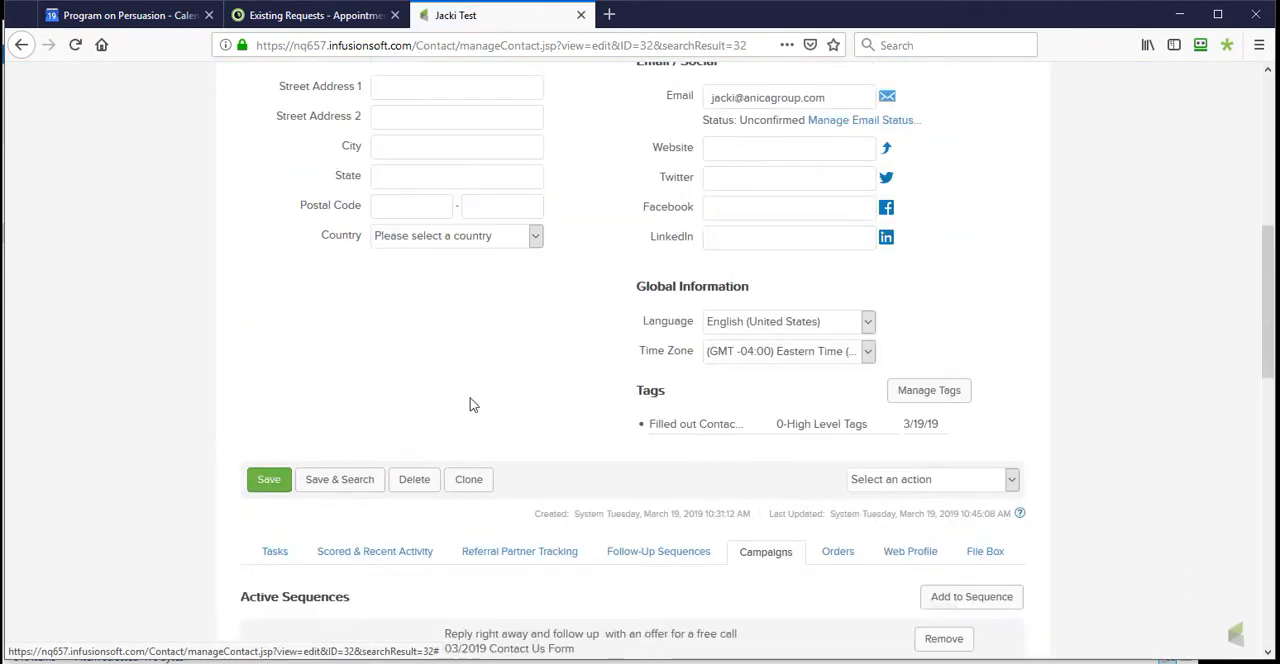
scroll(497, 395, "down", 5)
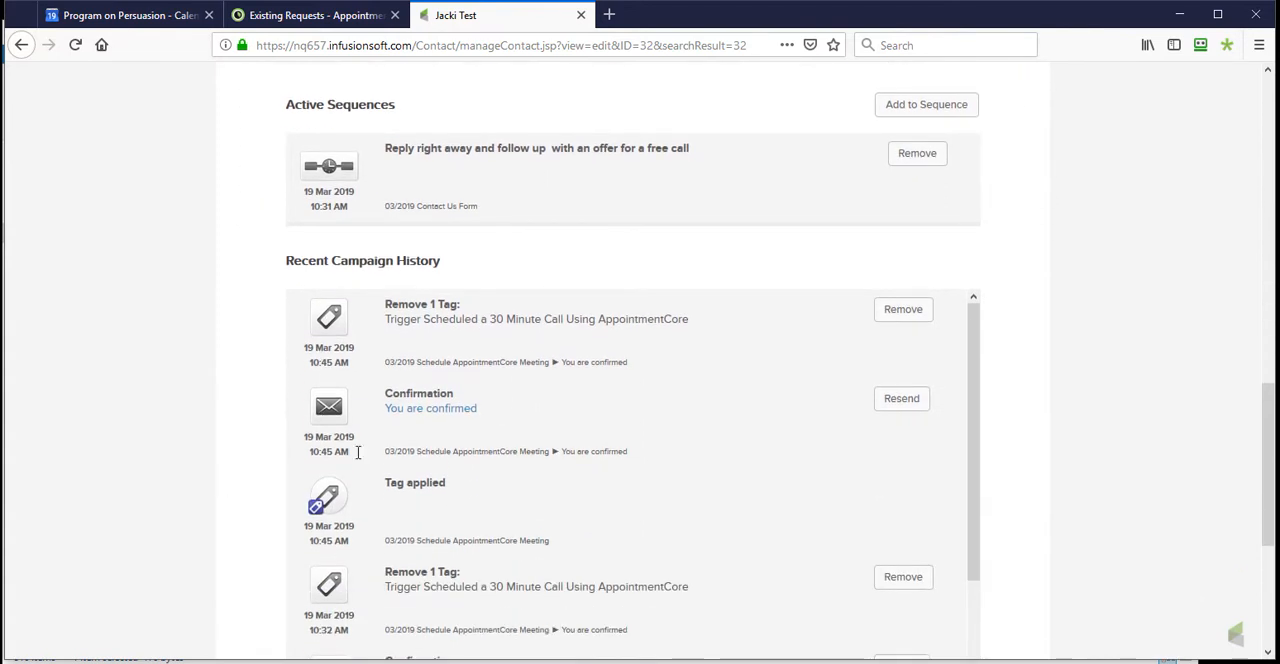
left_click(446, 407)
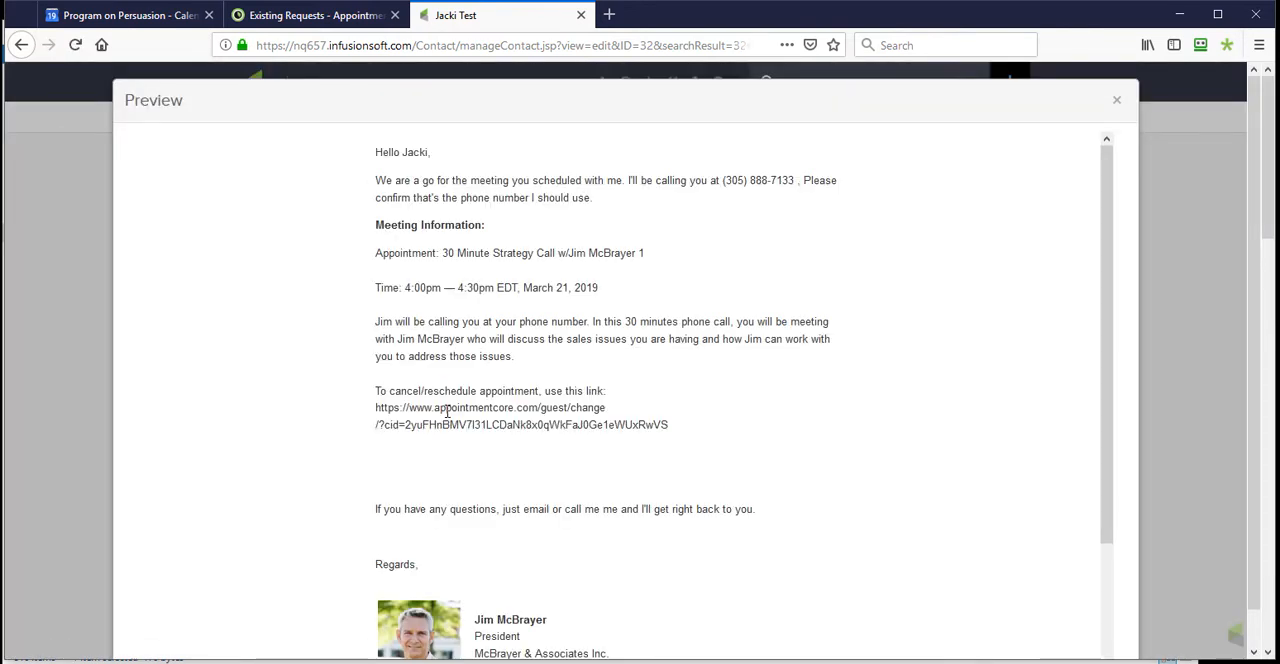
- Highlight the email's Meeting Information block, including the appointment name, time, call description and cancel/reschedule link
left_click(379, 225)
left_click_drag(379, 225, 680, 429)
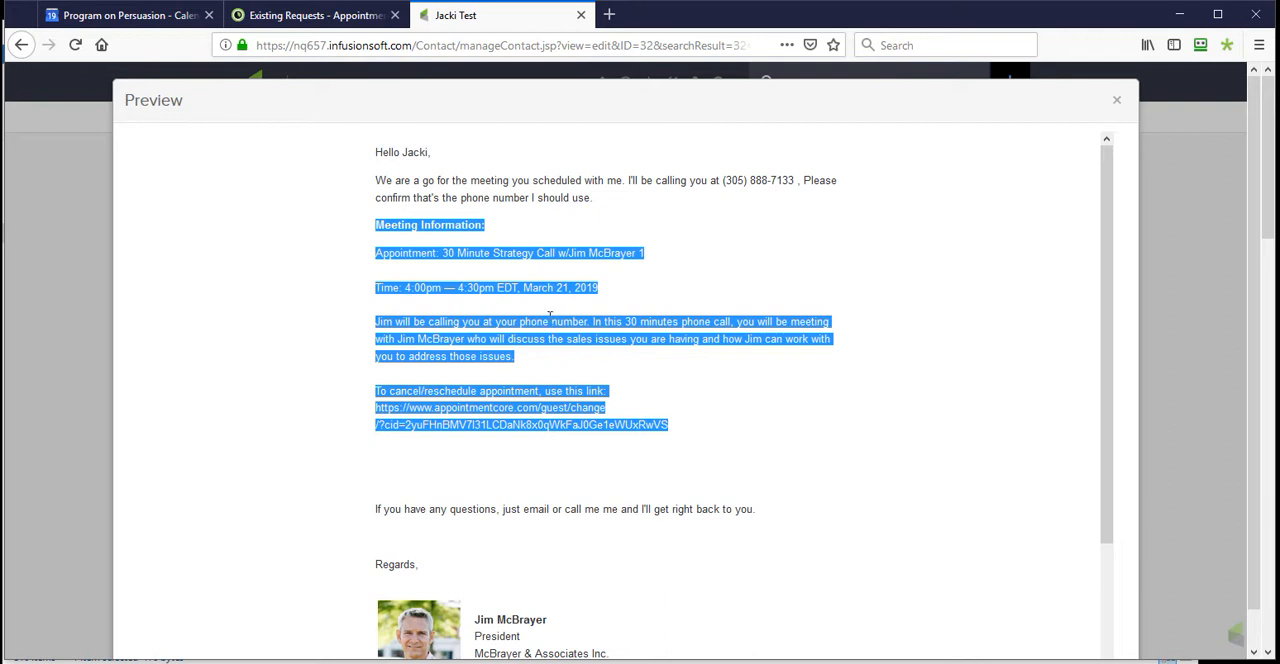
left_click(486, 236)
left_click_drag(376, 259, 606, 272)
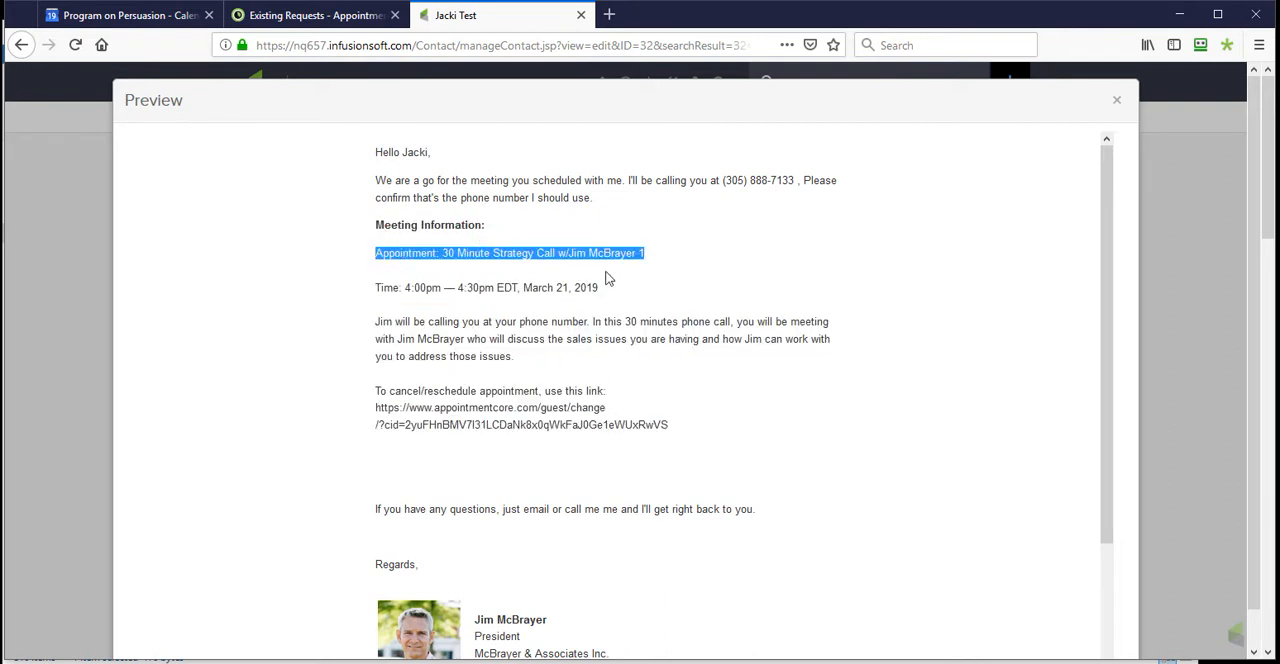
left_click_drag(380, 288, 615, 299)
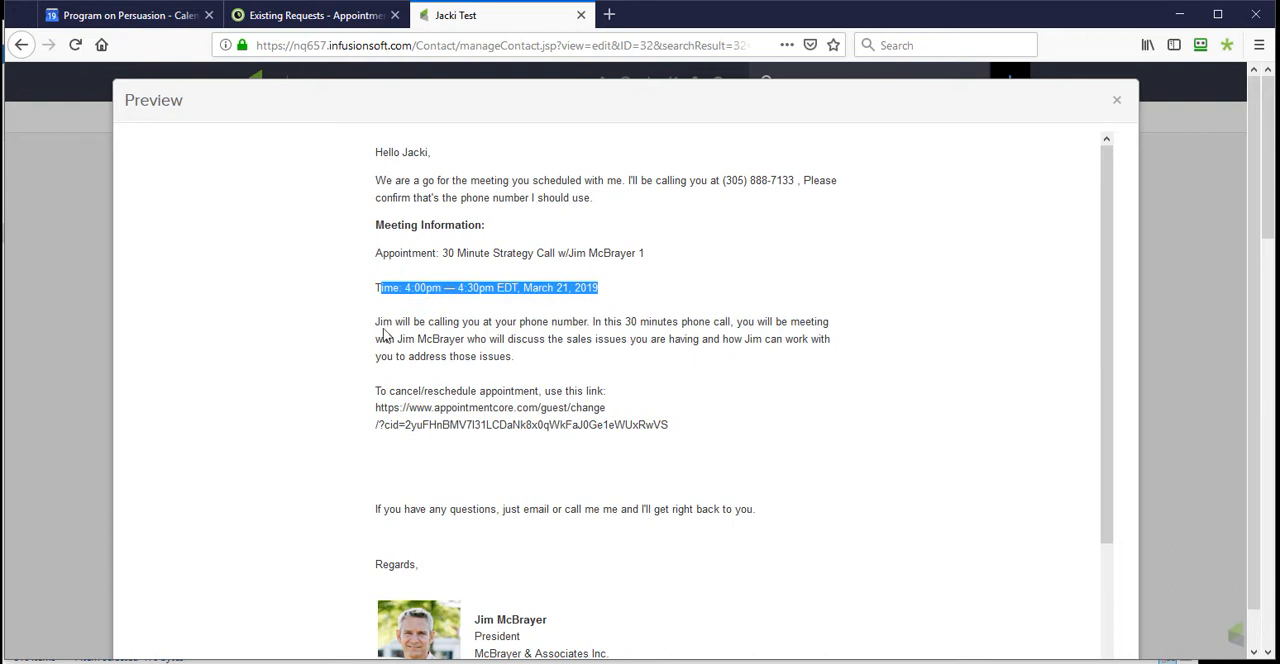
left_click_drag(376, 321, 515, 357)
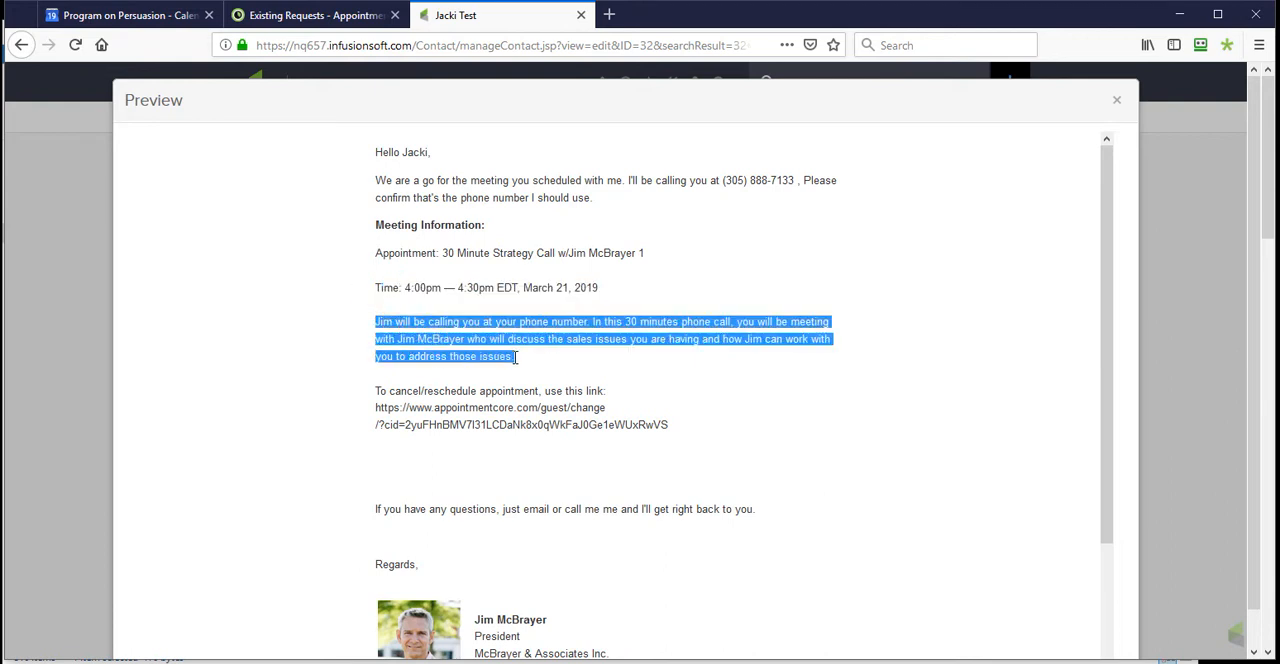
left_click_drag(684, 432, 361, 400)
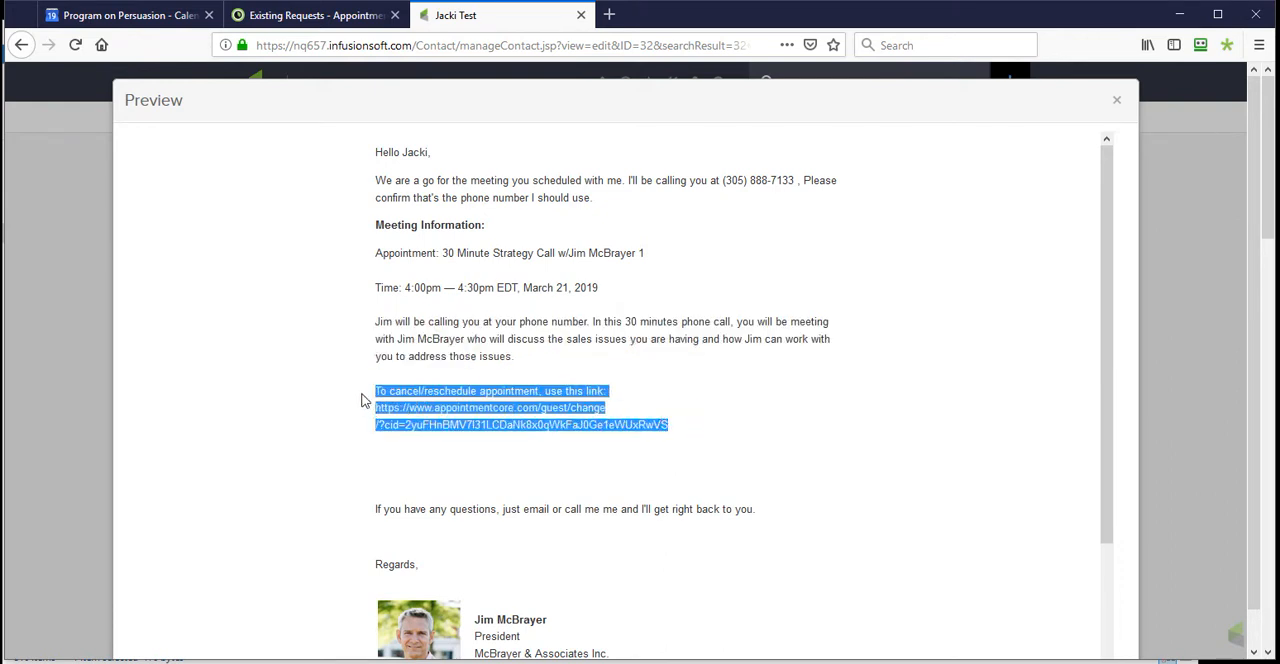
left_click(540, 449)
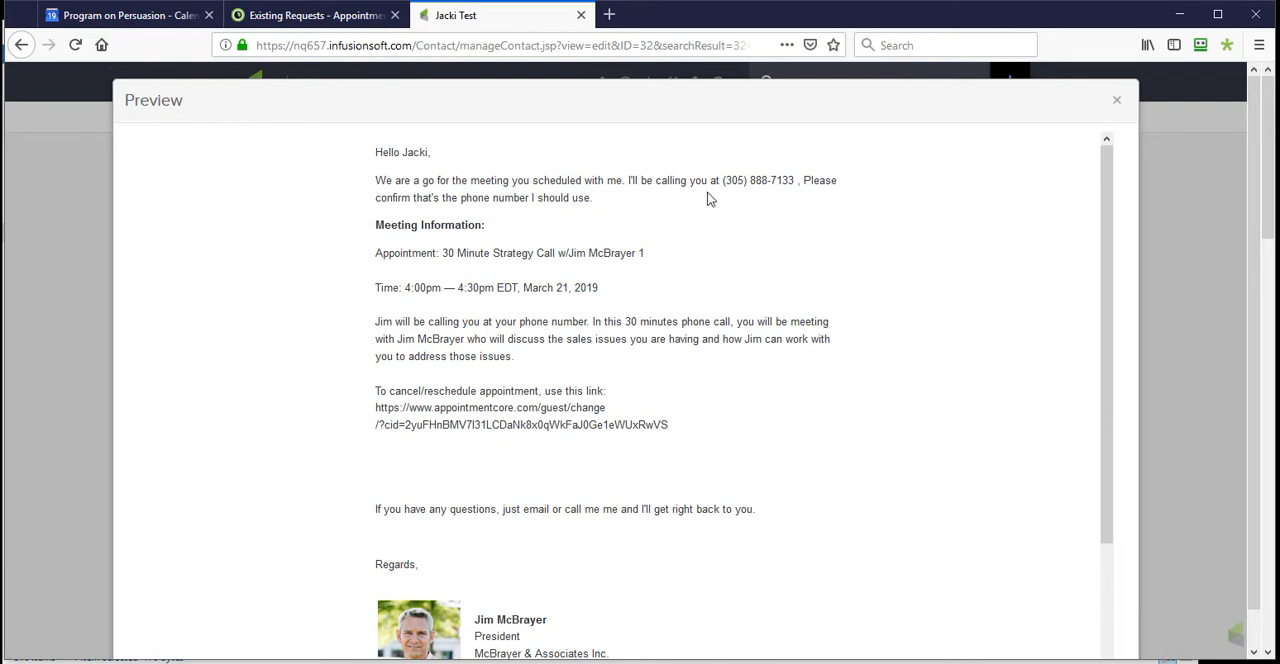
- Highlight the merged phone number in the email, look over the rest of the message and close the preview
left_click_drag(723, 180, 807, 194)
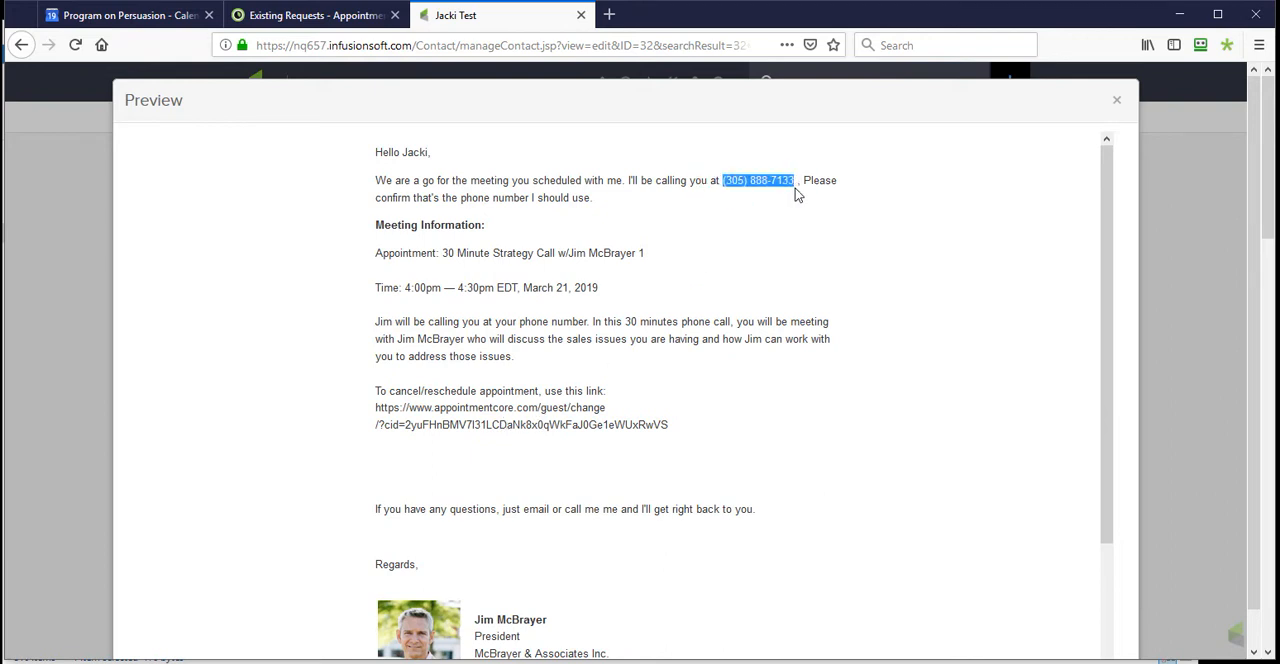
scroll(484, 392, "down", 3)
scroll(482, 402, "up", 3)
left_click(1116, 100)
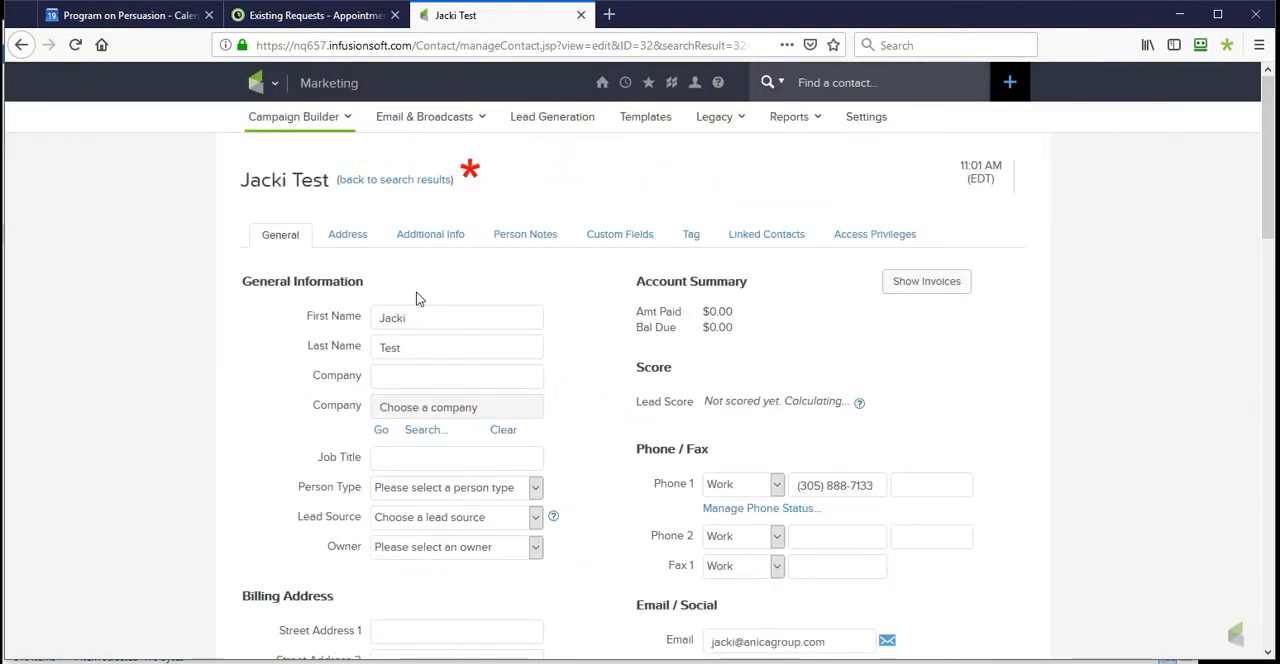
- Open the contact's custom fields and highlight the AppointmentCore Contact ID, Appointment Date and Appointment Time values without changing them
left_click(613, 238)
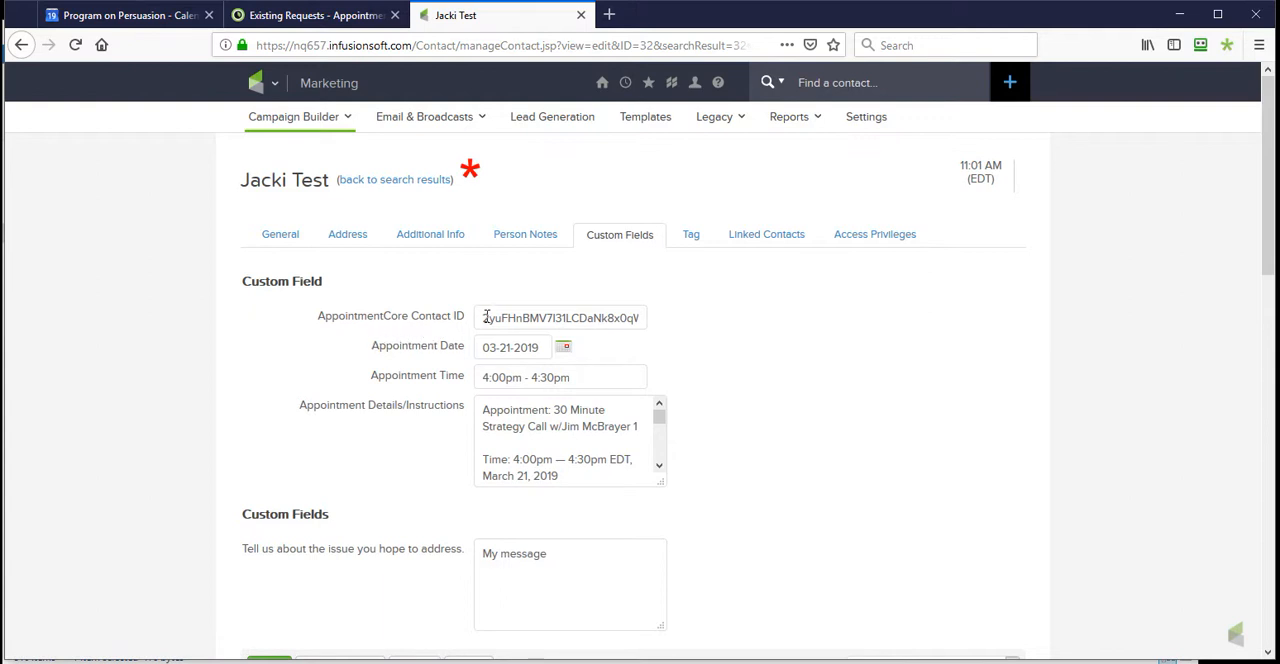
left_click_drag(484, 316, 646, 320)
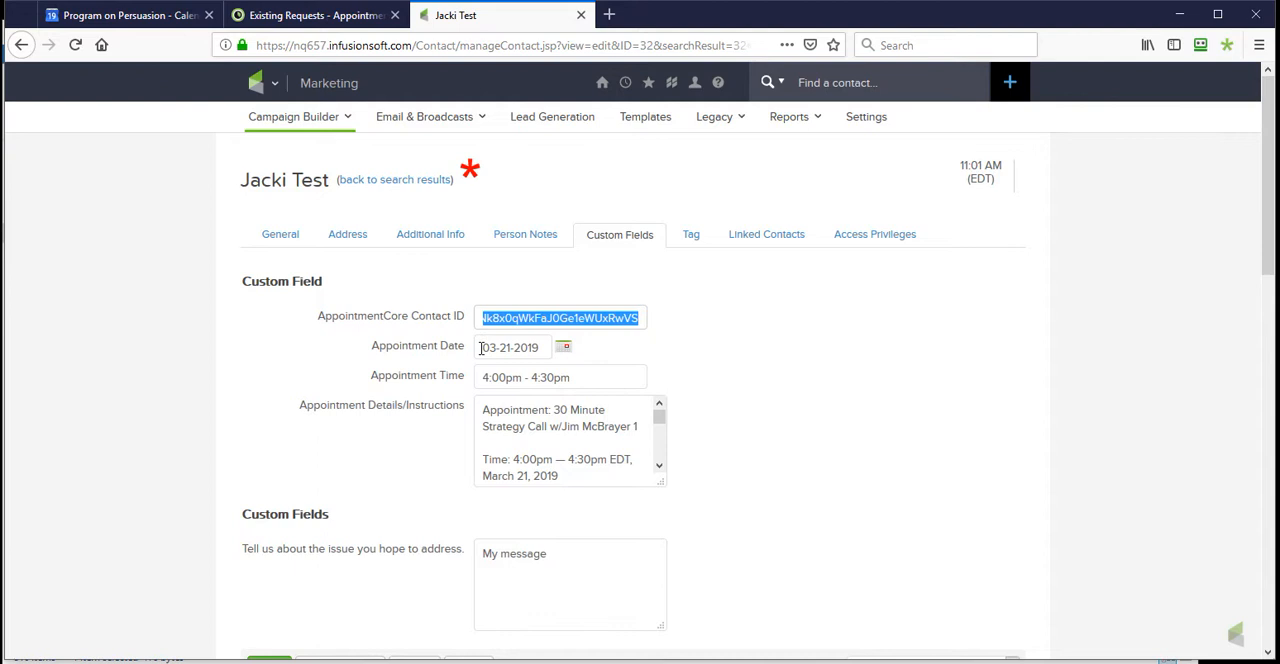
left_click_drag(480, 347, 542, 347)
left_click_drag(484, 377, 580, 375)
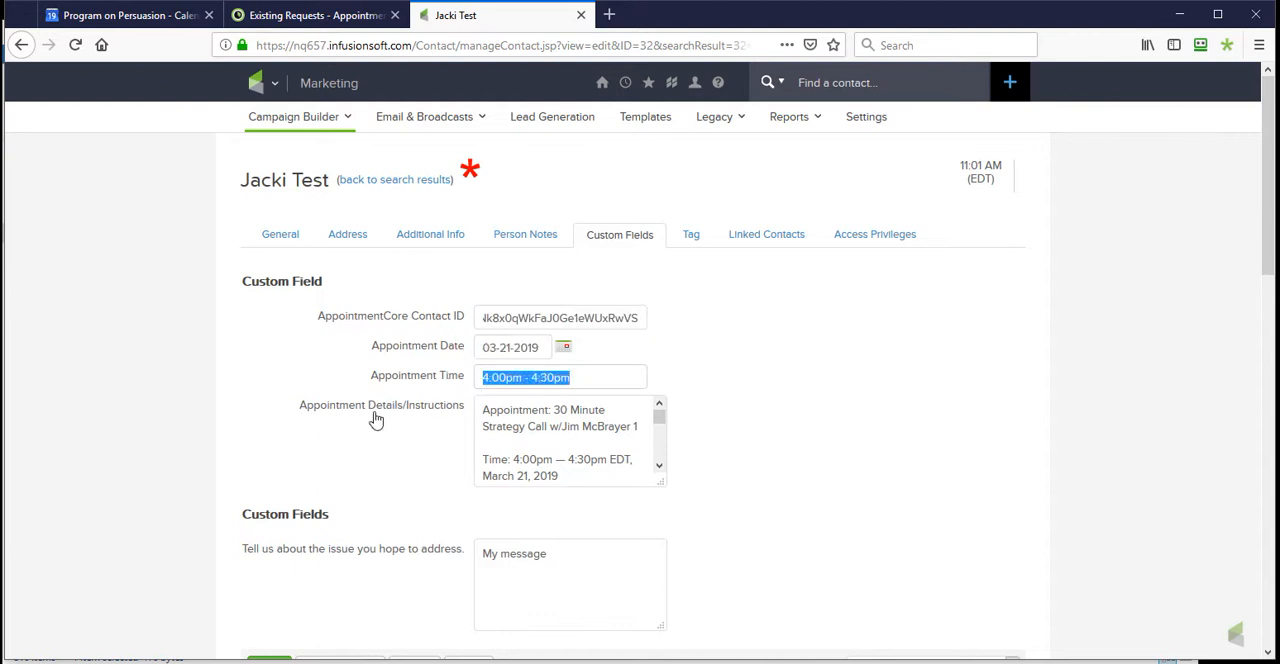
- Enlarge the Appointment Details/Instructions box and read through its full text
left_click(482, 411)
left_click_drag(660, 481, 690, 632)
scroll(577, 535, "down", 2)
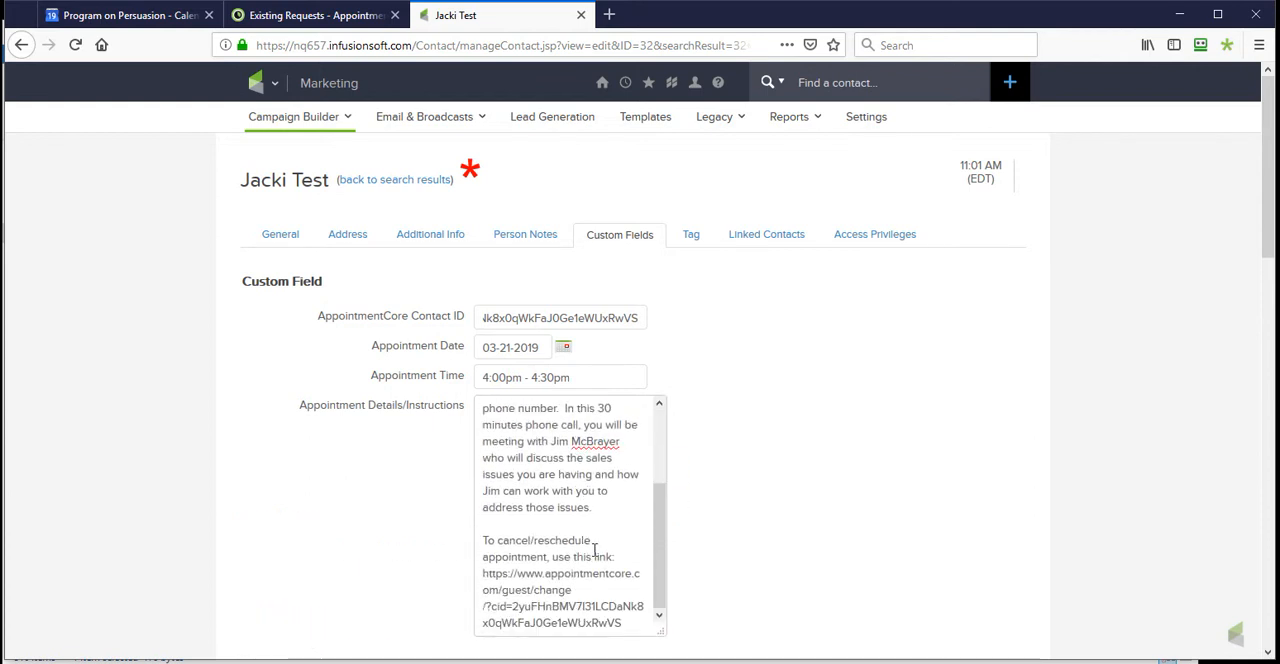
scroll(600, 540, "down", 3)
scroll(593, 447, "up", 3)
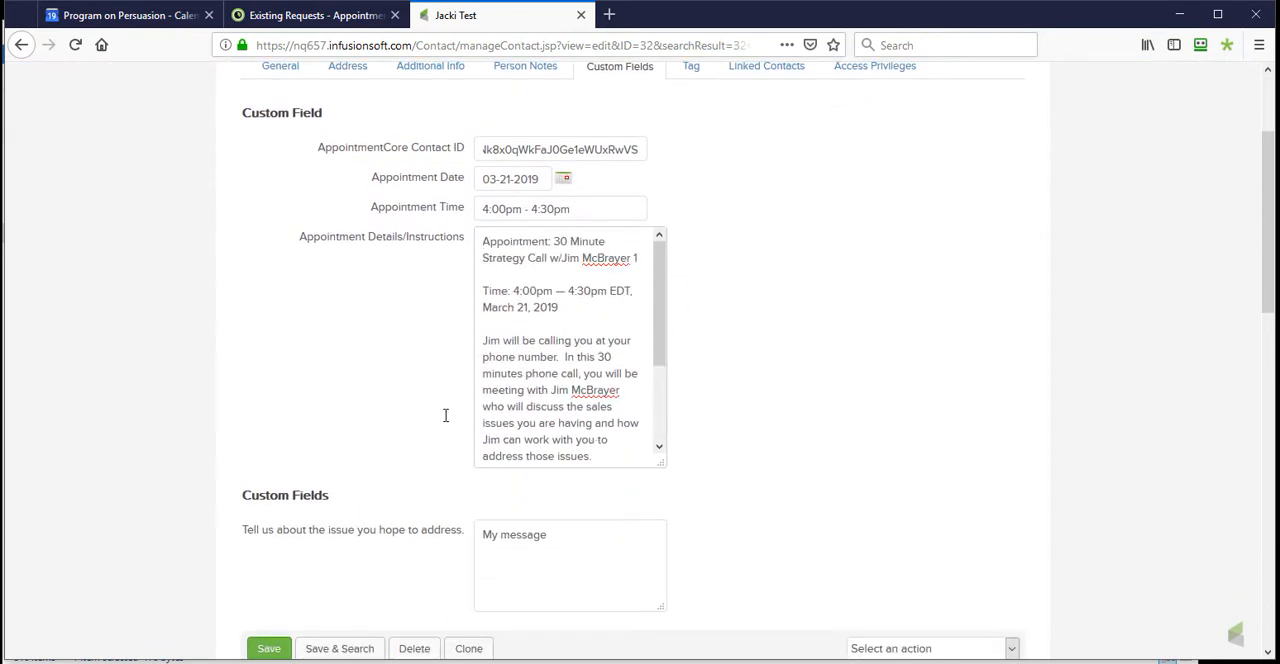